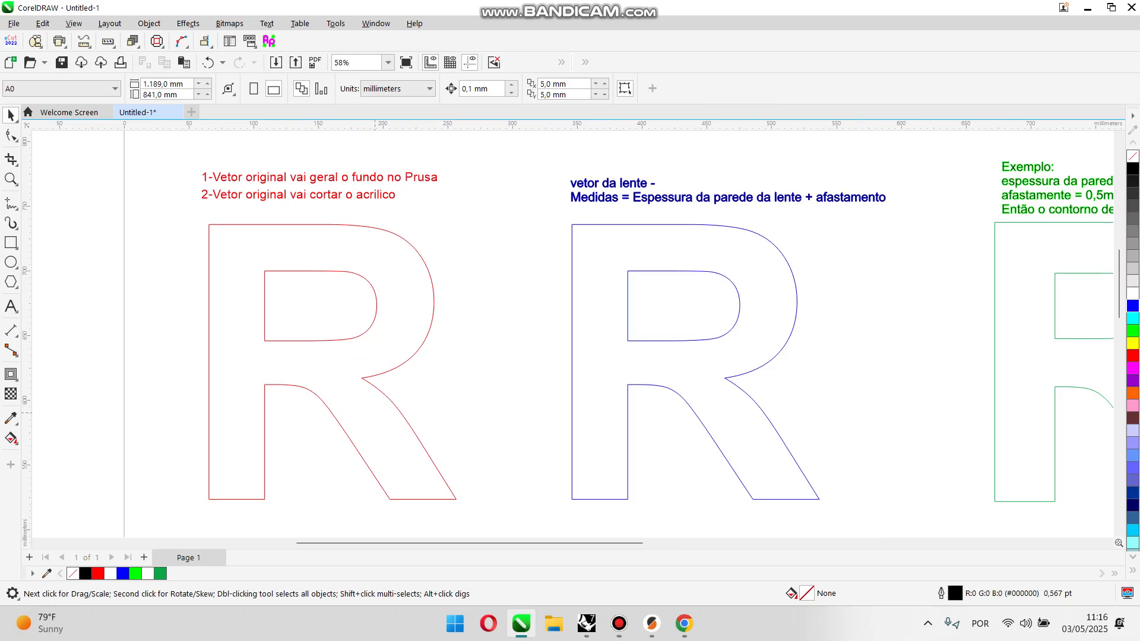
# Step: Examine the three R outlines with their notes, focusing on the red original vector for the base and acrylic
pyautogui.scroll(-5, 408, 388)
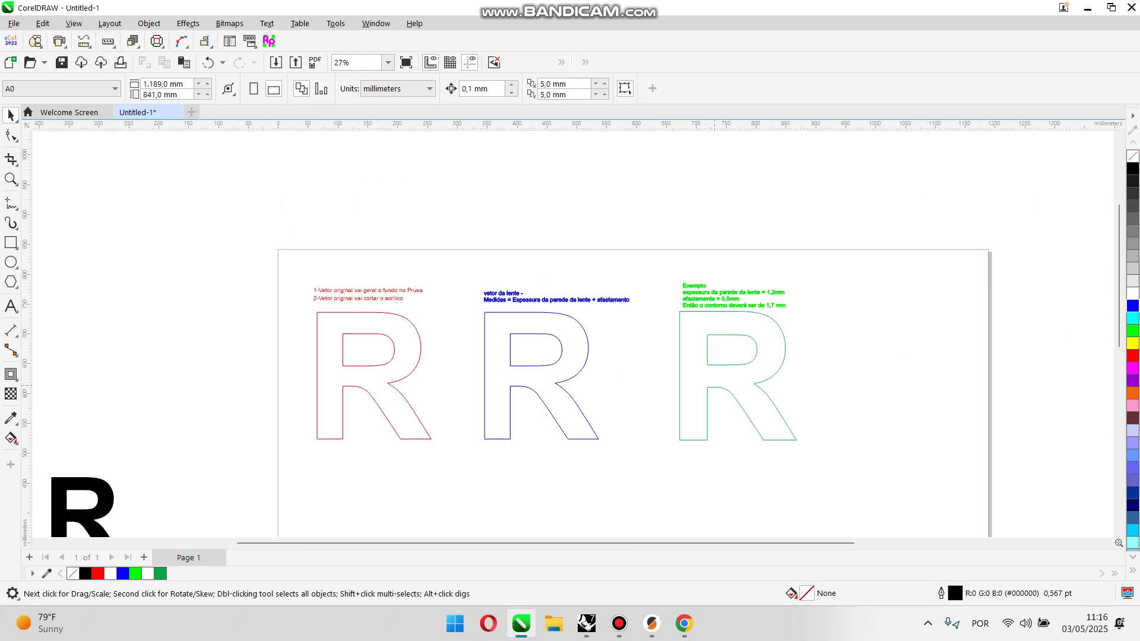
pyautogui.scroll(3, 707, 409)
pyautogui.scroll(-2, 707, 410)
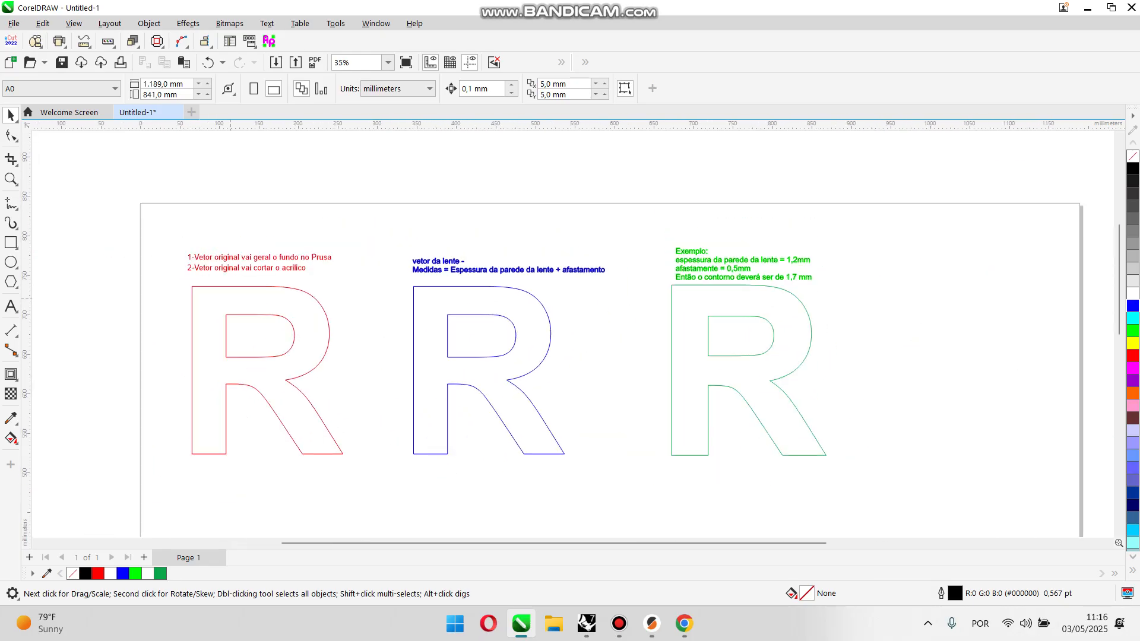
pyautogui.scroll(1, 232, 301)
pyautogui.click(11, 179)
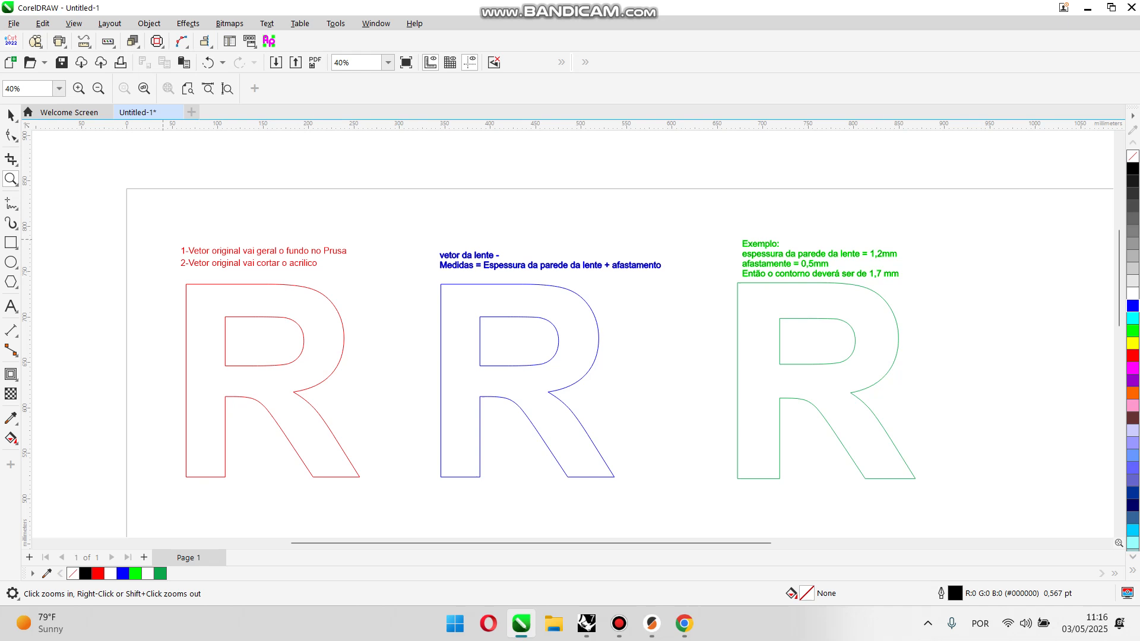
pyautogui.moveTo(301, 456); pyautogui.dragTo(383, 497)
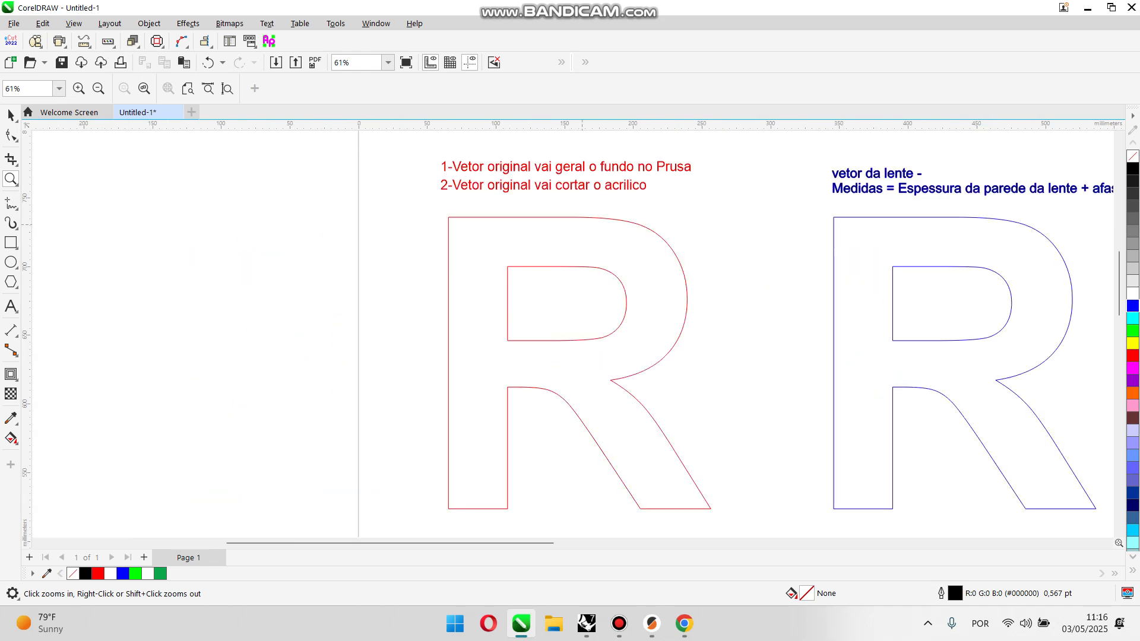
pyautogui.press('space')
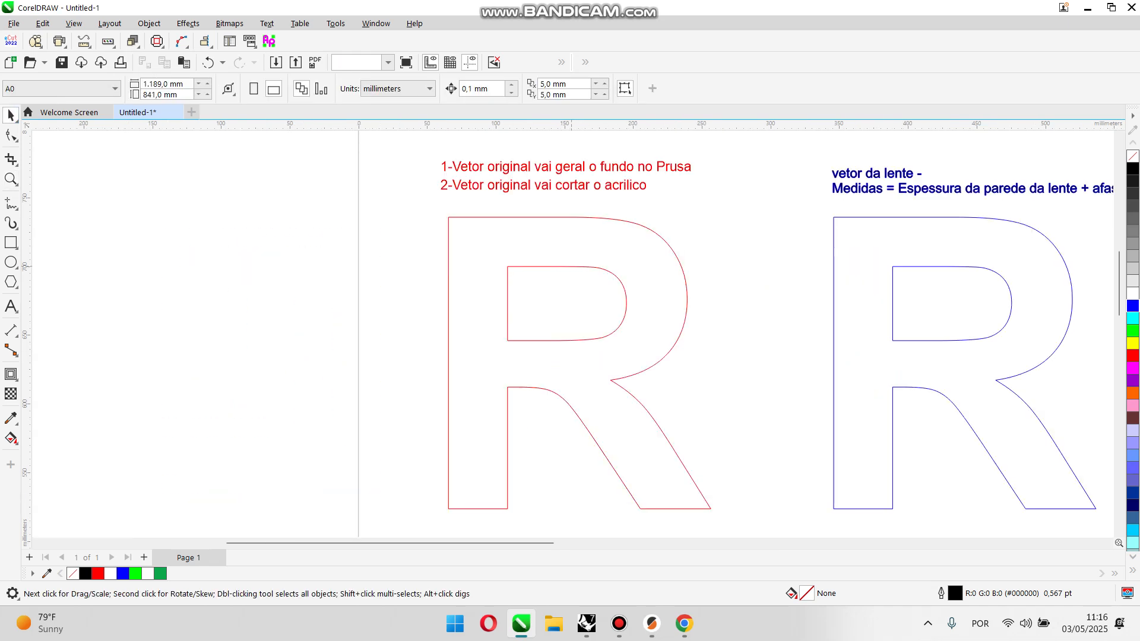
pyautogui.click(571, 266)
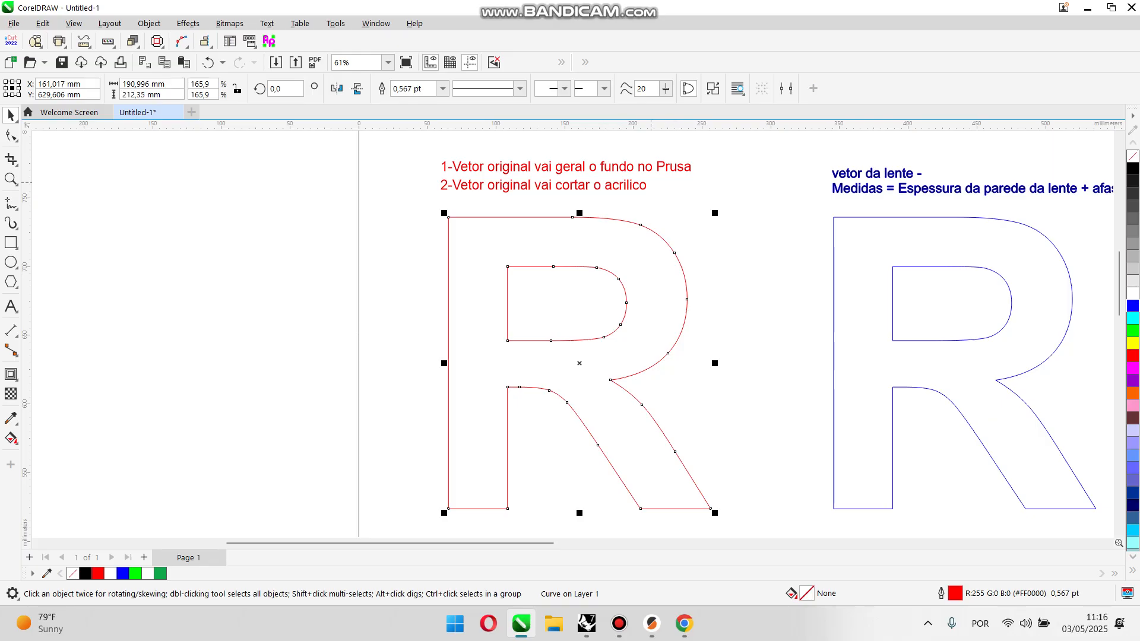
pyautogui.press('Escape')
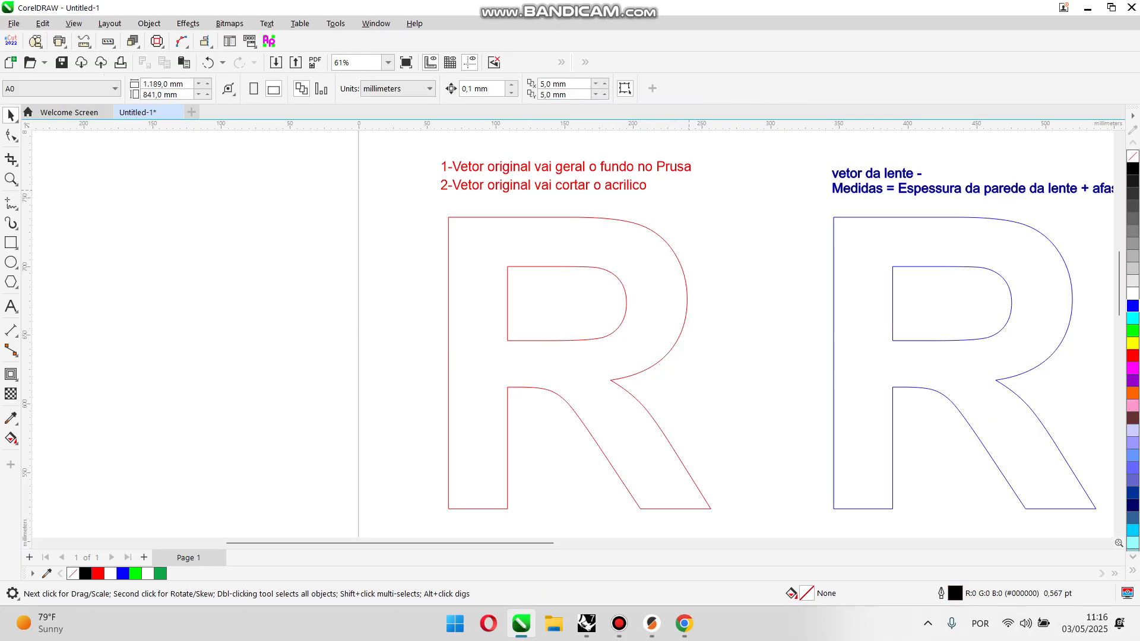
pyautogui.scroll(-1, 417, 241)
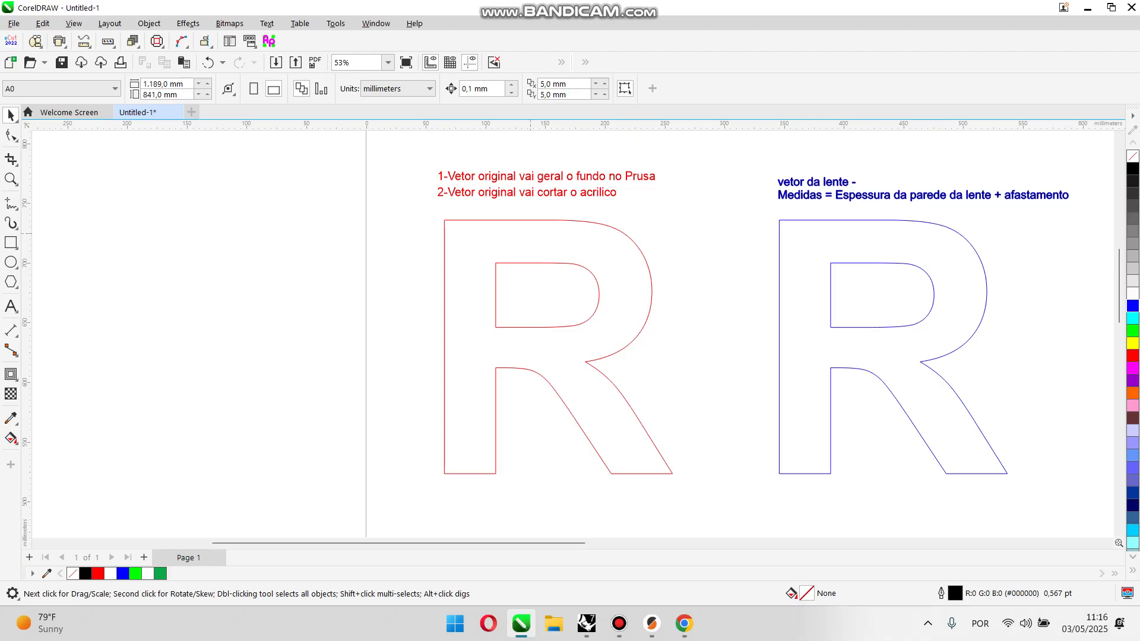
# Step: Select the red R outline and open the file export for it
pyautogui.click(530, 233)
pyautogui.scroll(-3, 531, 234)
pyautogui.click(532, 227)
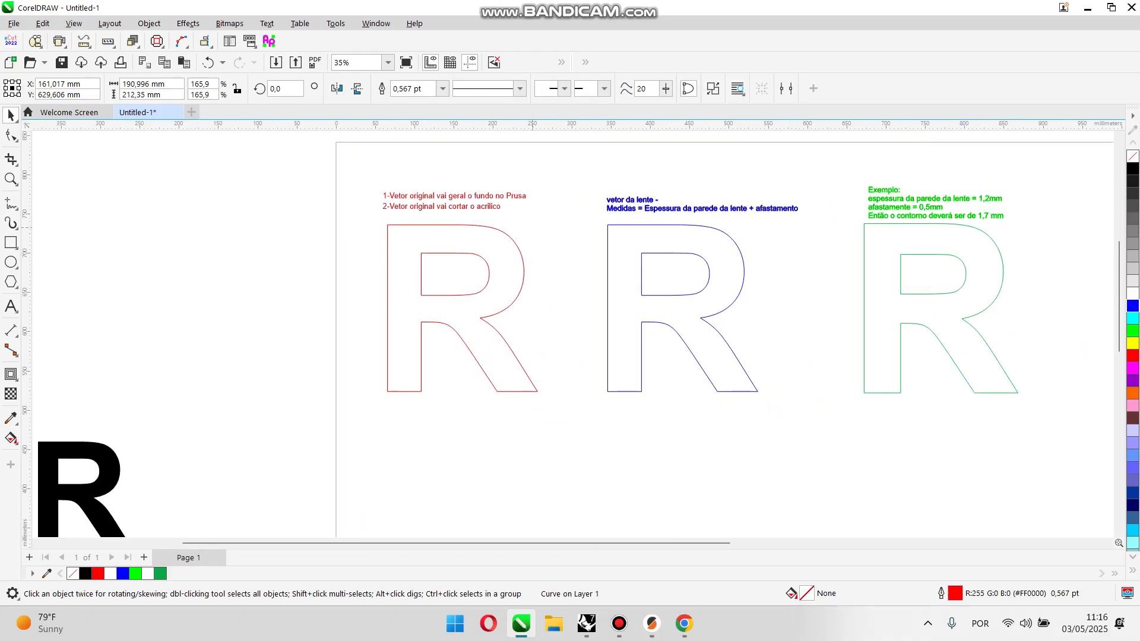
pyautogui.click(505, 233)
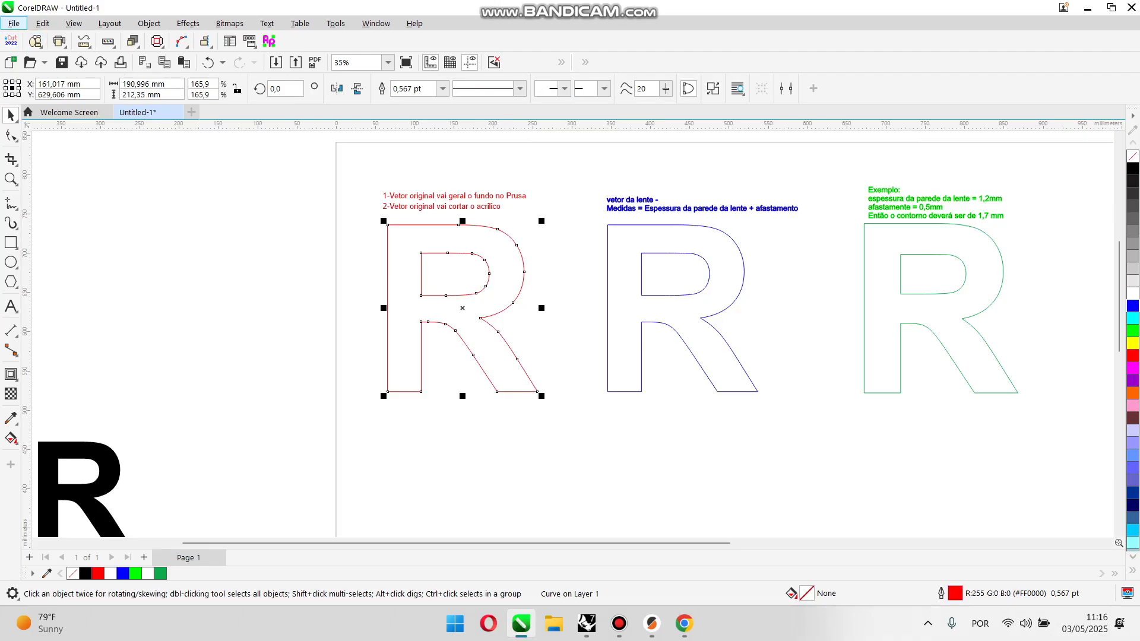
pyautogui.click(13, 23)
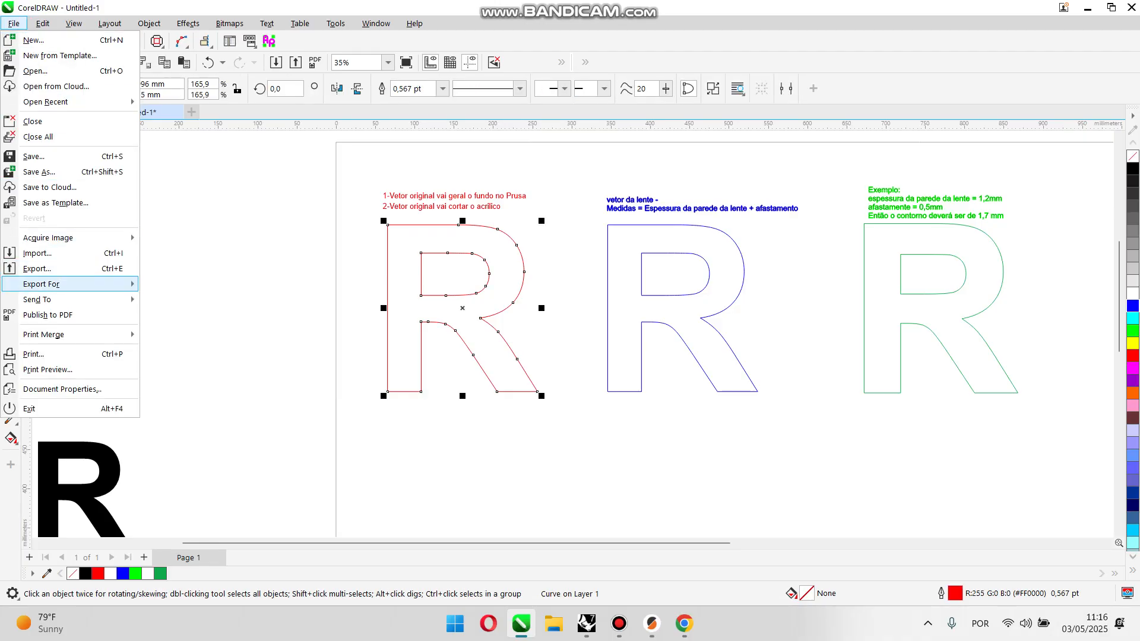
pyautogui.click(37, 268)
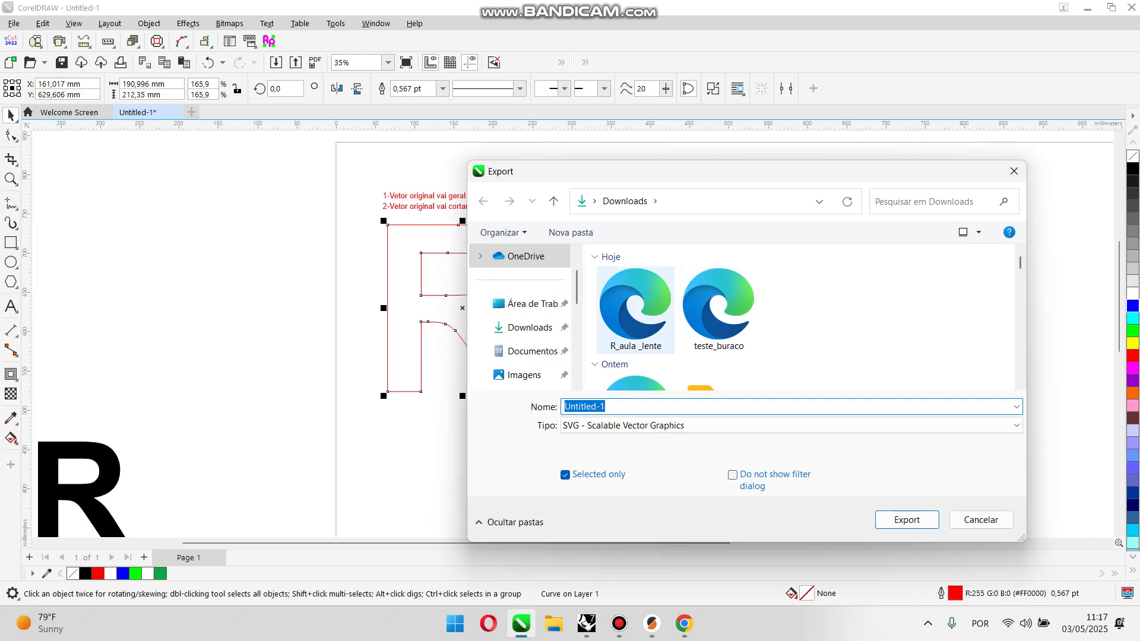
# Step: Export only the selected red R to Downloads as the SVG file "R_aula _fundo", keeping the offered SVG settings
pyautogui.click(636, 310)
pyautogui.click(653, 406)
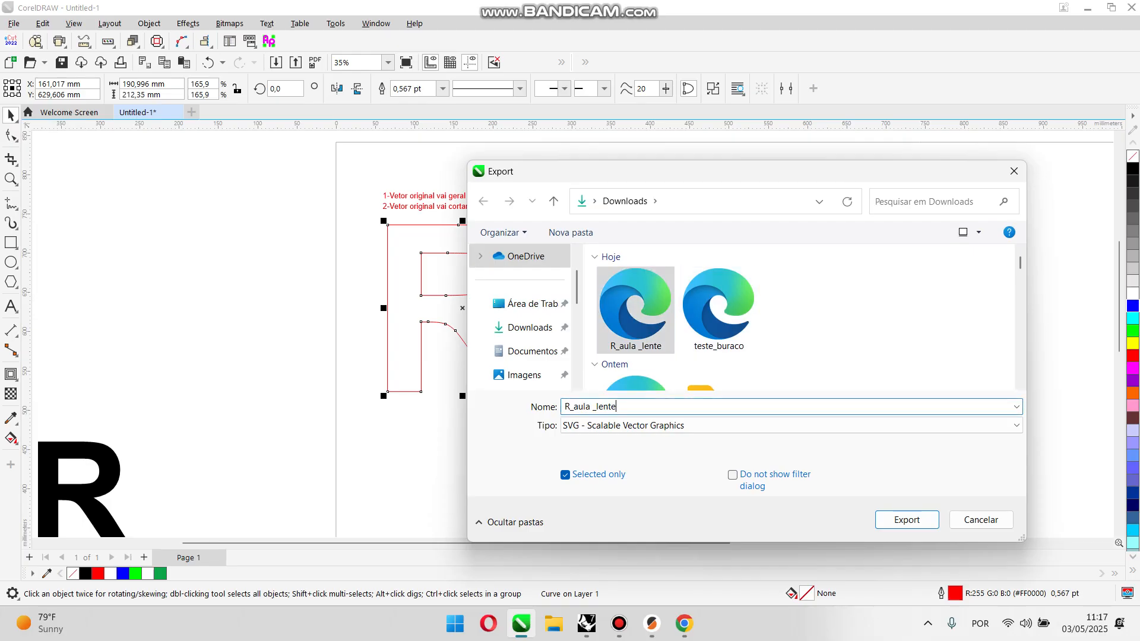
pyautogui.press('BackSpace')
pyautogui.press('BackSpace')
pyautogui.press('BackSpace')
pyautogui.press('BackSpace')
pyautogui.press('BackSpace')
pyautogui.write('fundo')
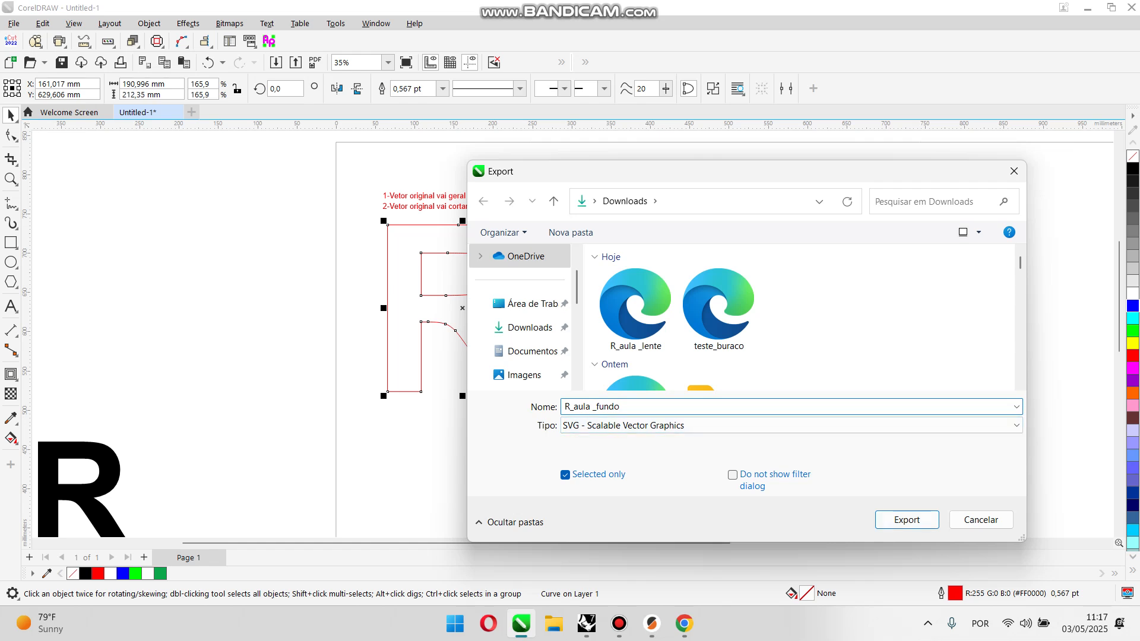
pyautogui.click(907, 520)
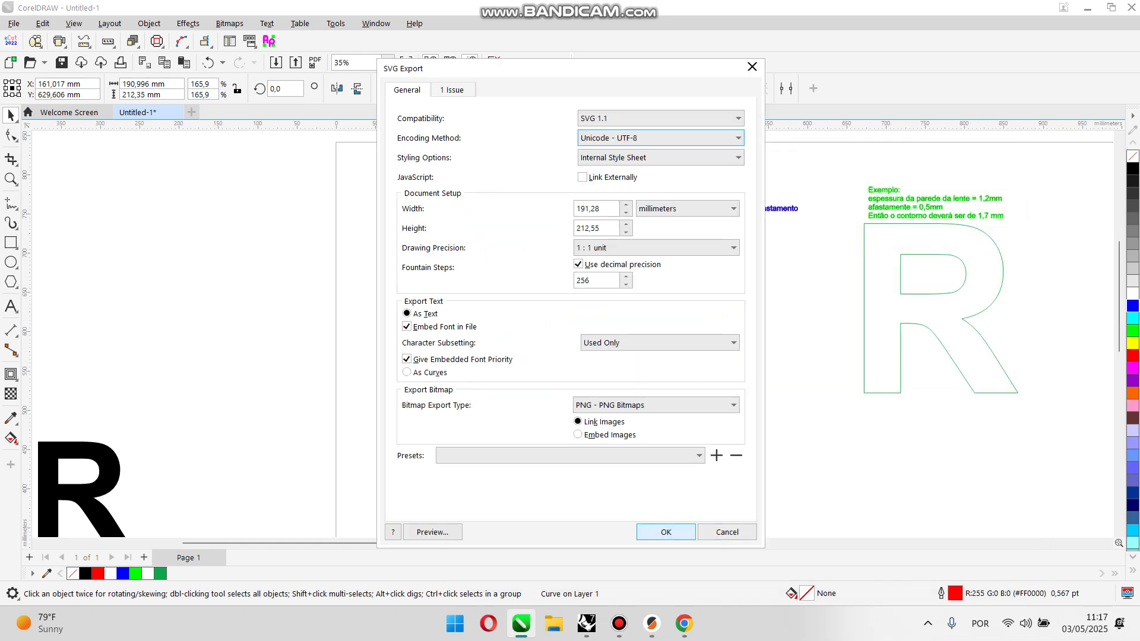
pyautogui.click(653, 532)
pyautogui.press('Escape')
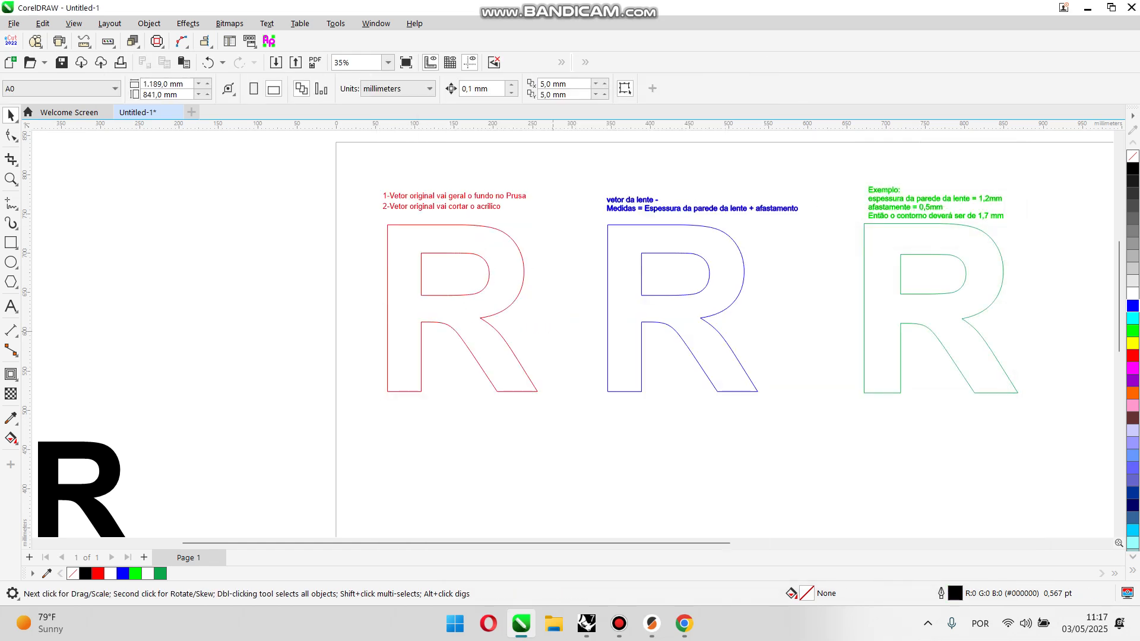
# Step: Read the blue note on the lens vector measurement and the green example note on wall thickness, clearance and contour
pyautogui.scroll(-1, 113, 314)
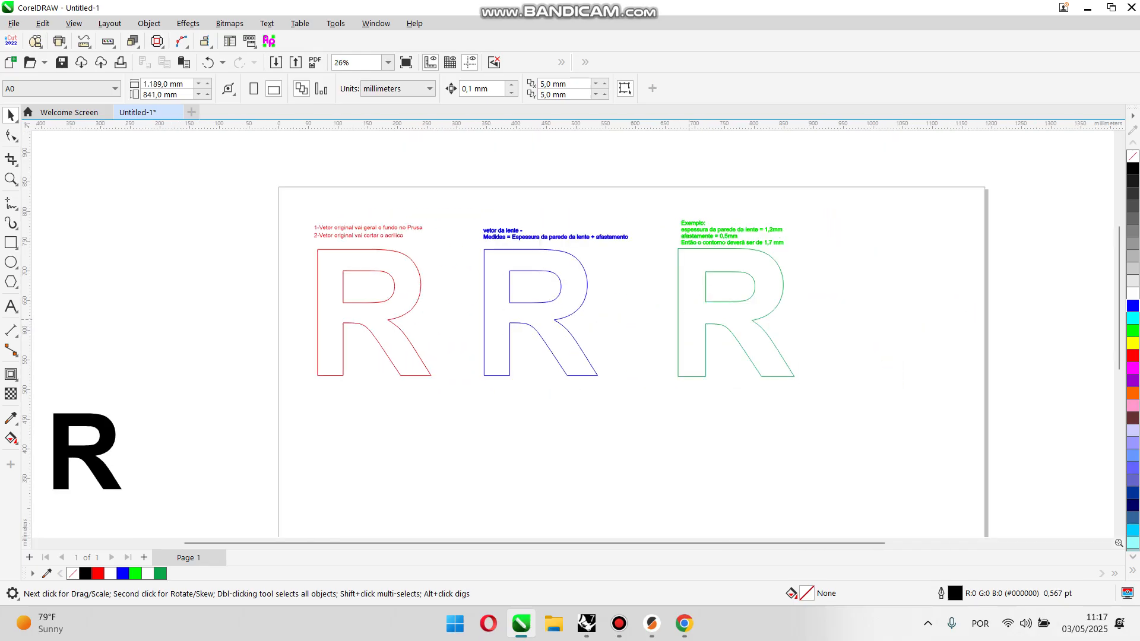
pyautogui.scroll(4, 522, 231)
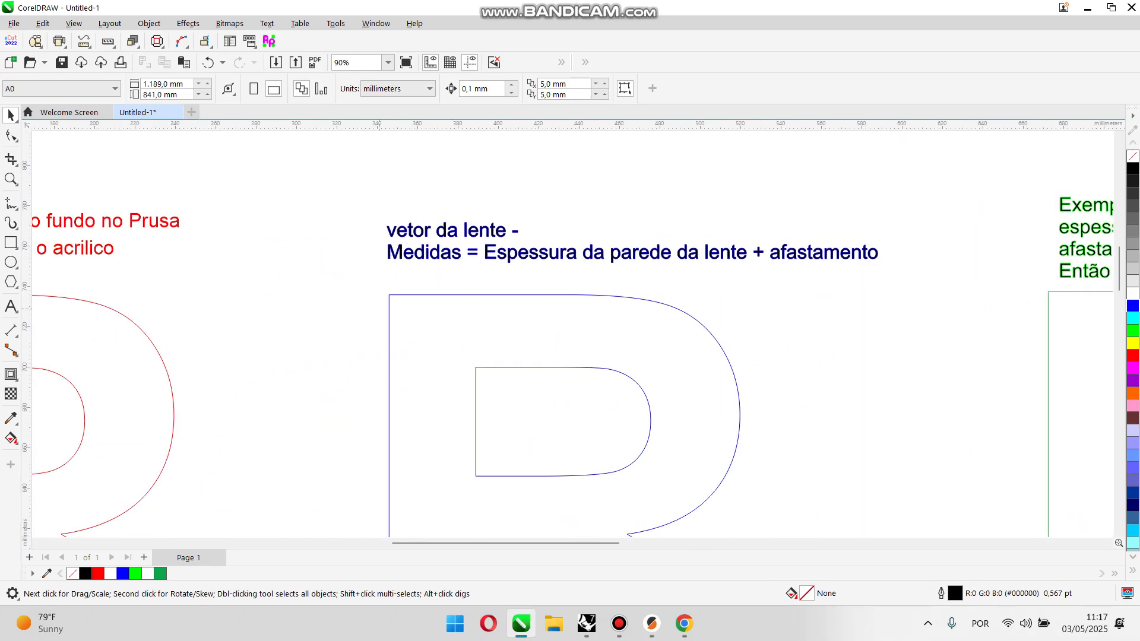
pyautogui.scroll(-2, 525, 218)
pyautogui.scroll(3, 526, 219)
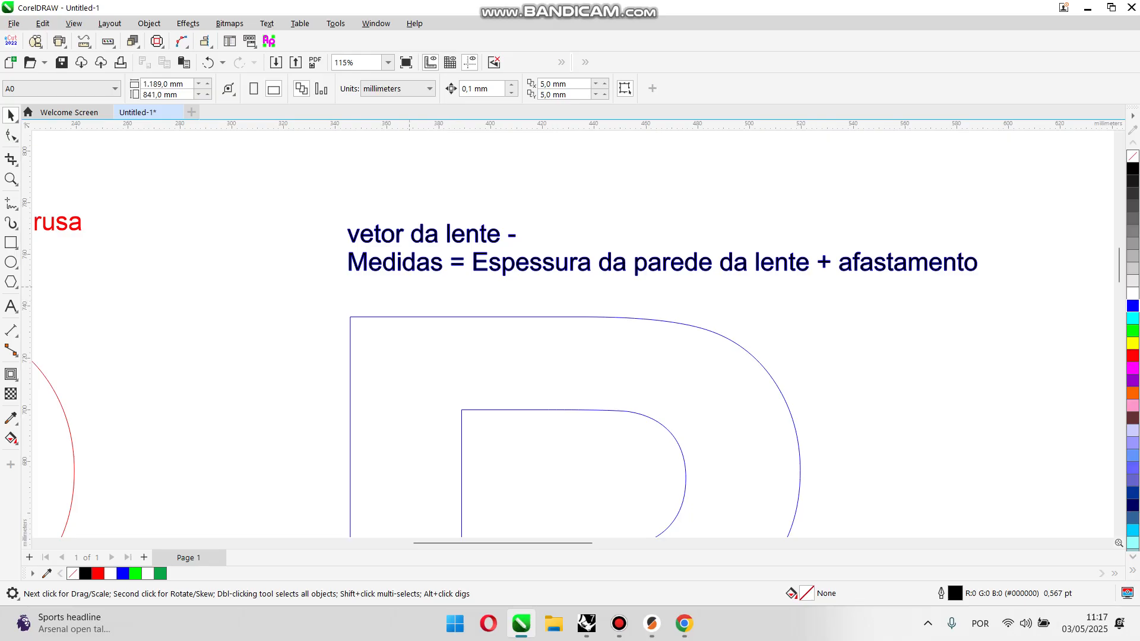
pyautogui.scroll(-1, 406, 286)
pyautogui.scroll(1, 462, 275)
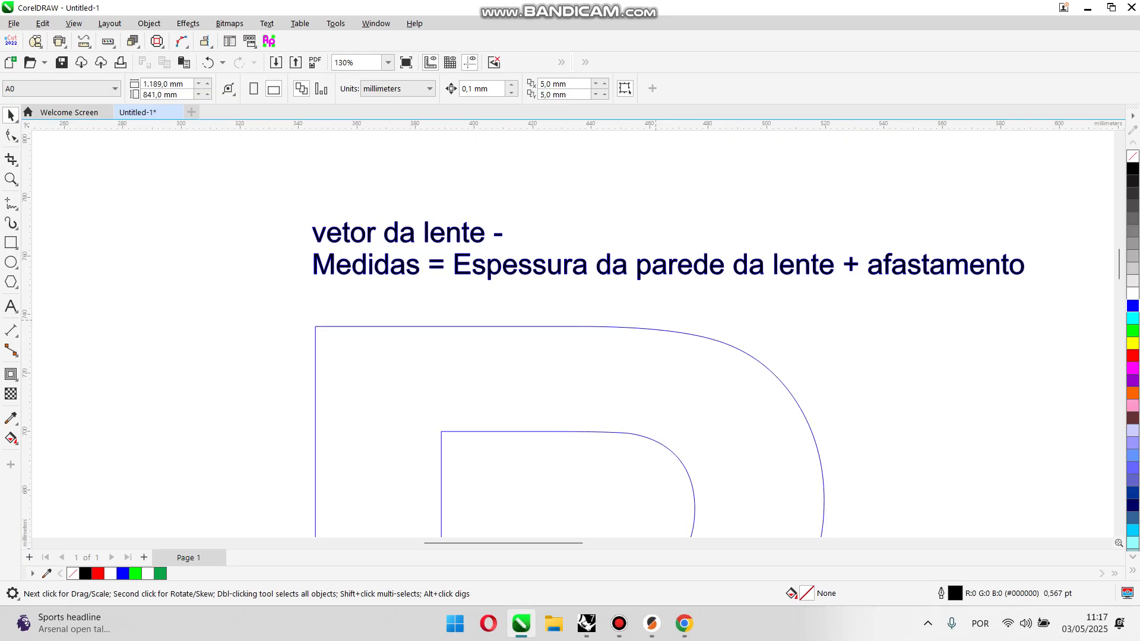
pyautogui.scroll(-4, 658, 328)
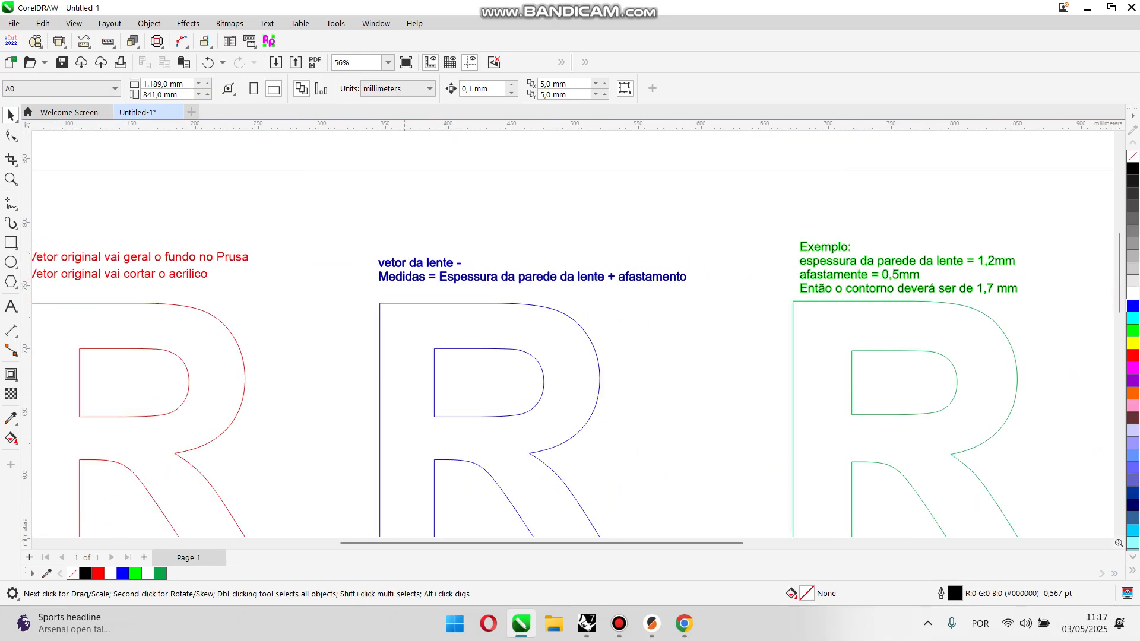
pyautogui.scroll(-1, 392, 249)
pyautogui.scroll(1, 921, 299)
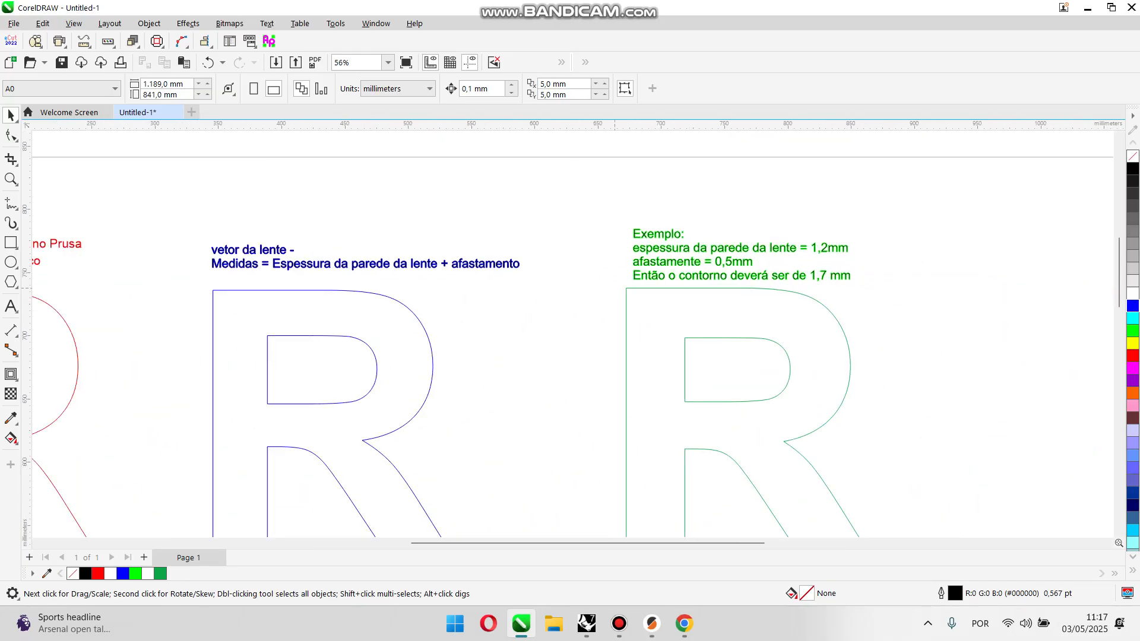
pyautogui.scroll(-1, 527, 262)
pyautogui.scroll(4, 779, 262)
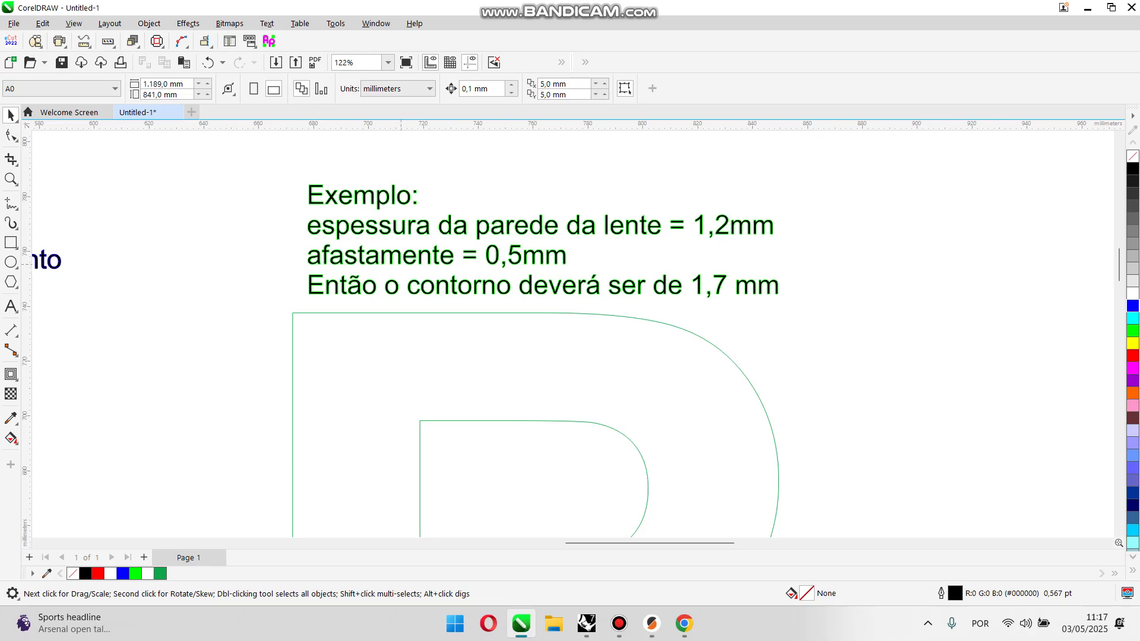
# Step: Correct the word "afastamente" to "afastamento" in the green example note and deselect the text
pyautogui.press('F8')
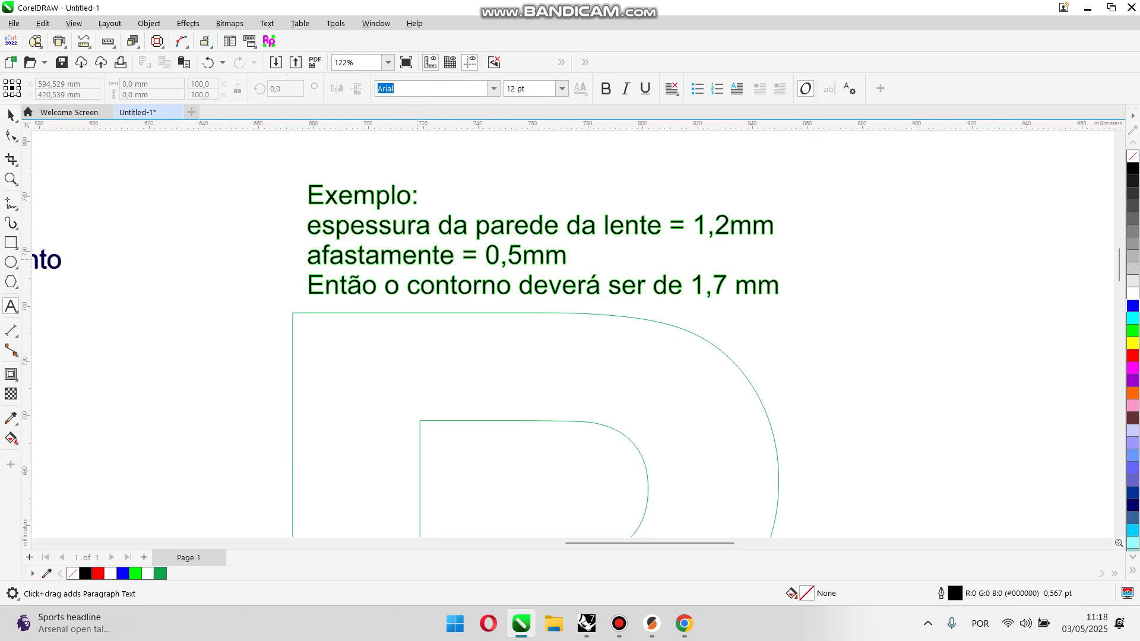
pyautogui.click(453, 256)
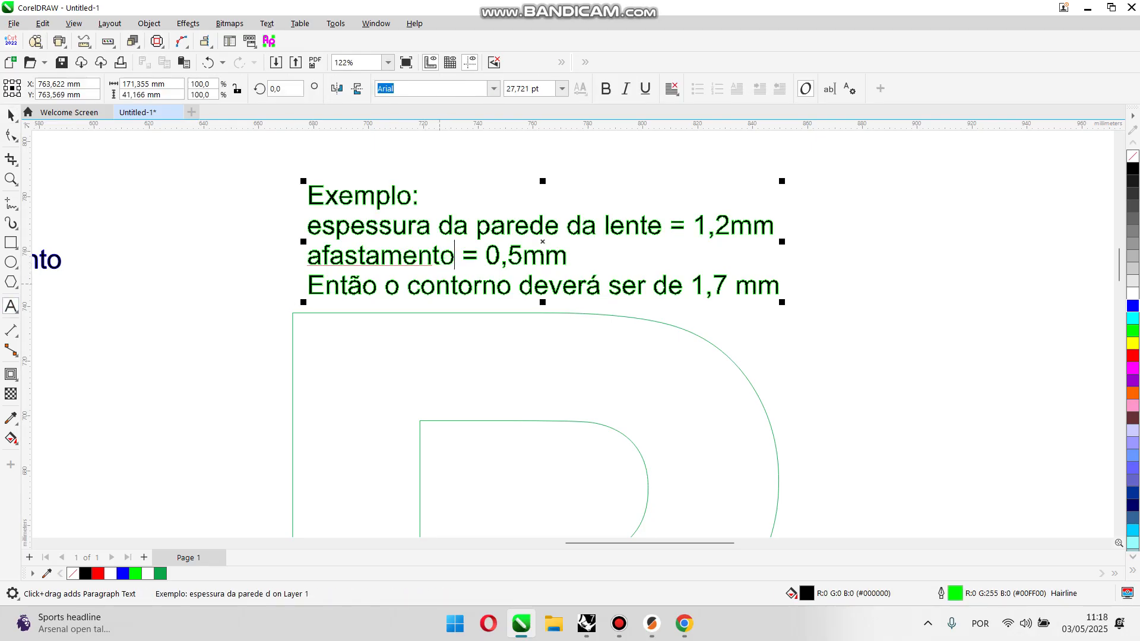
pyautogui.click(10, 116)
pyautogui.scroll(-4, 233, 182)
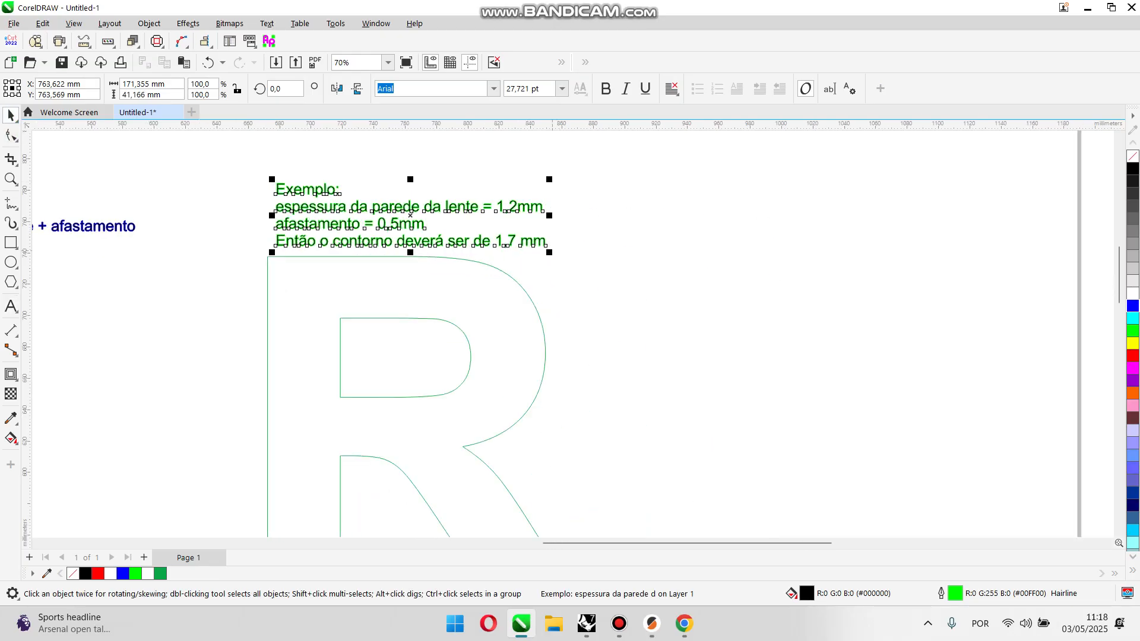
pyautogui.click(574, 295)
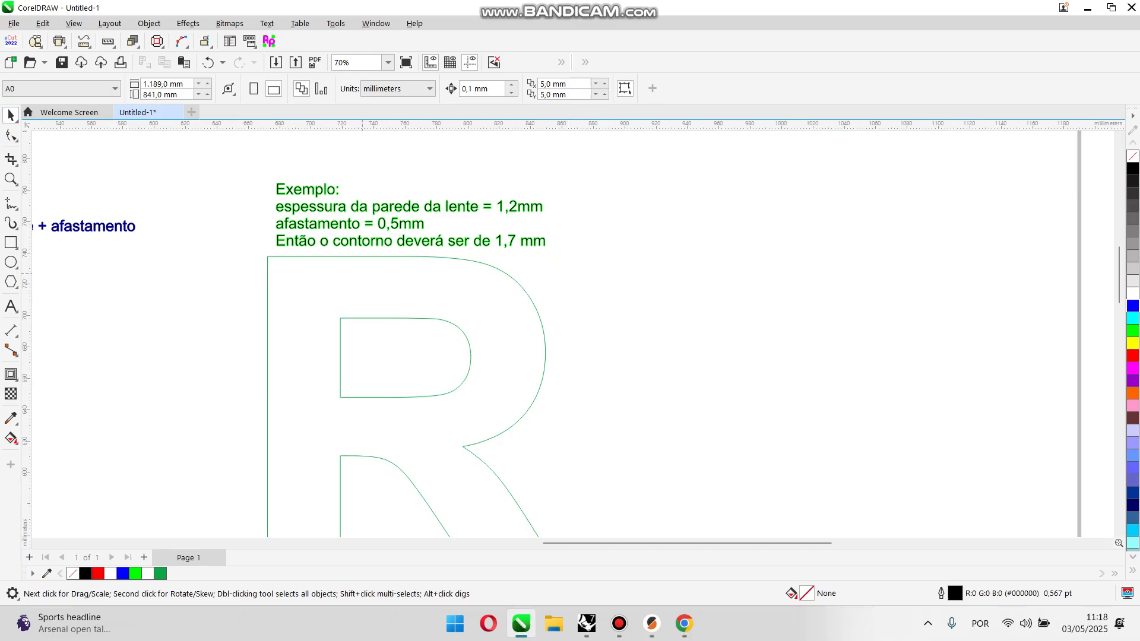
# Step: Delete the green R outline beneath the example note
pyautogui.scroll(3, 385, 230)
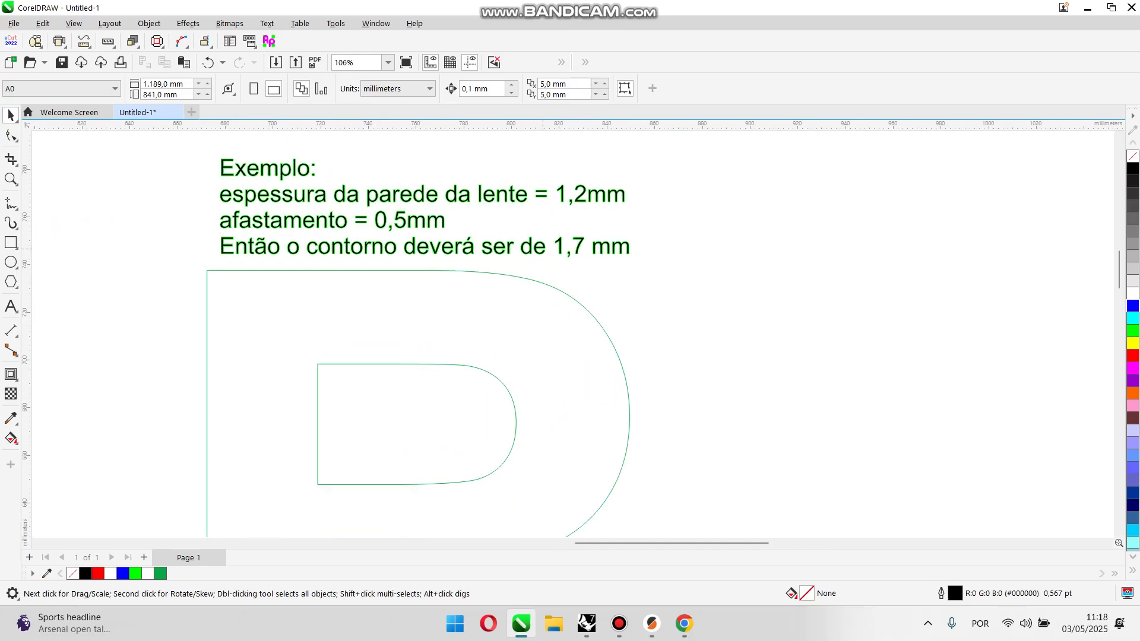
pyautogui.click(544, 249)
pyautogui.scroll(-6, 618, 264)
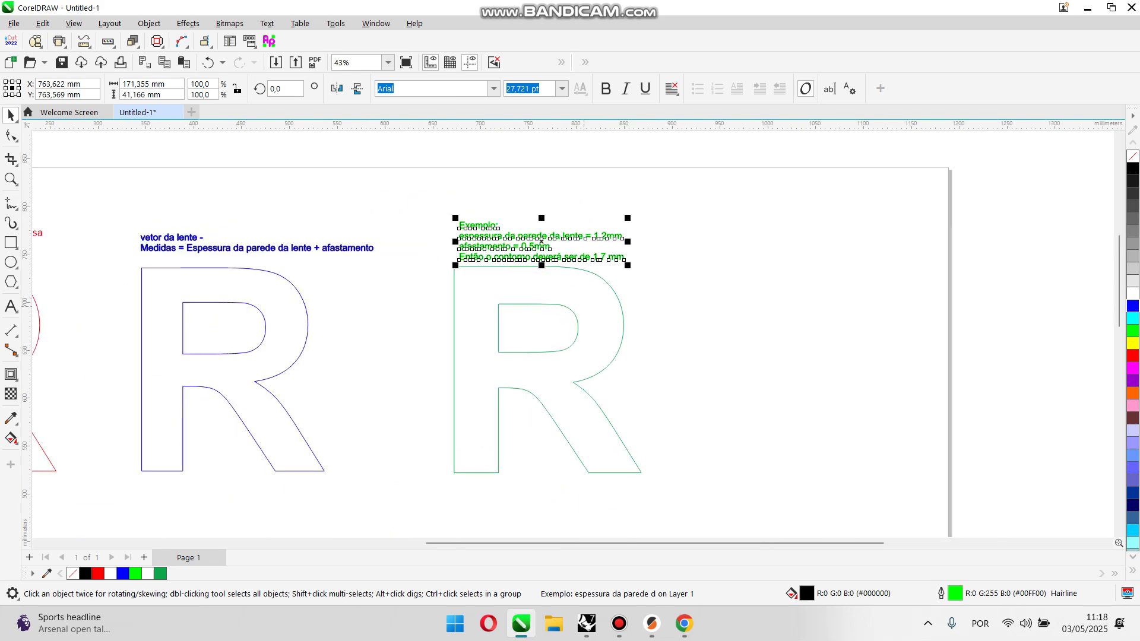
pyautogui.click(579, 336)
pyautogui.scroll(-4, 589, 335)
pyautogui.press('Delete')
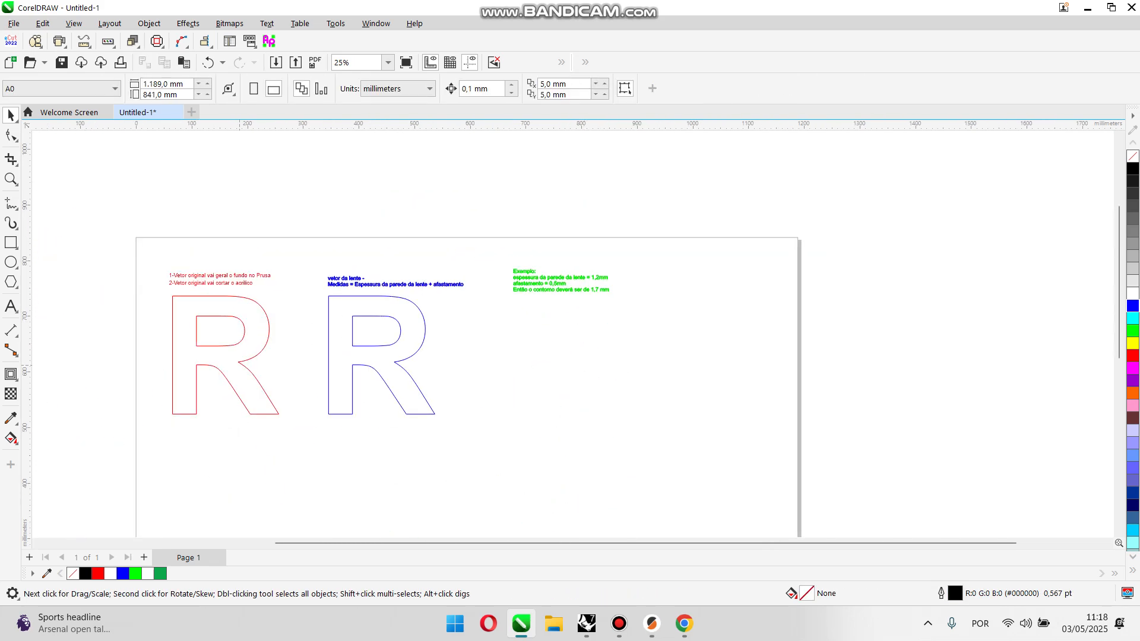
# Step: Place a copy of the red R outline beneath the green example note and deselect it
pyautogui.click(240, 363)
pyautogui.moveTo(230, 363); pyautogui.dragTo(568, 364)
pyautogui.click(644, 303)
# Step: Apply a one-step outside contour with a 1,7 mm offset and green outline to the copied red R
pyautogui.scroll(4, 624, 296)
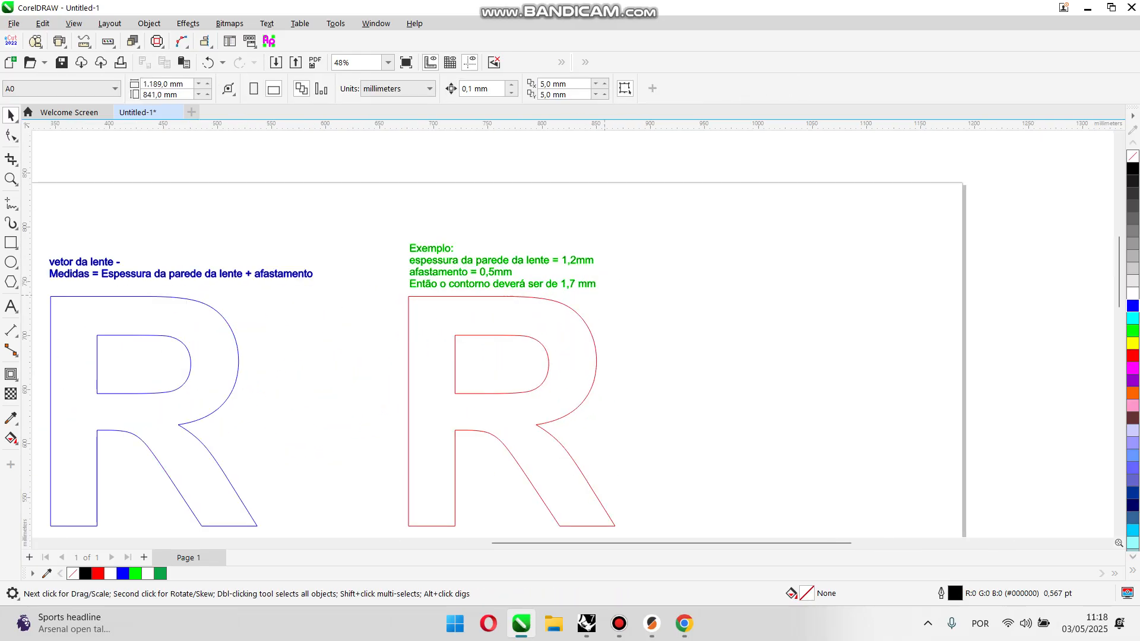
pyautogui.scroll(5, 578, 281)
pyautogui.click(563, 353)
pyautogui.click(11, 374)
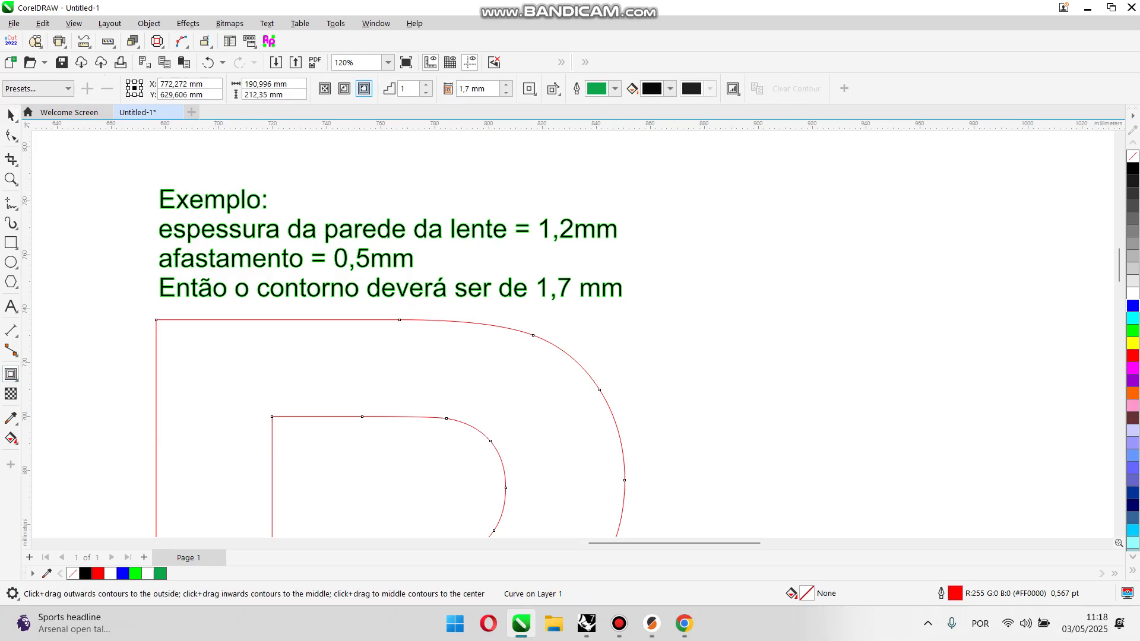
pyautogui.click(364, 88)
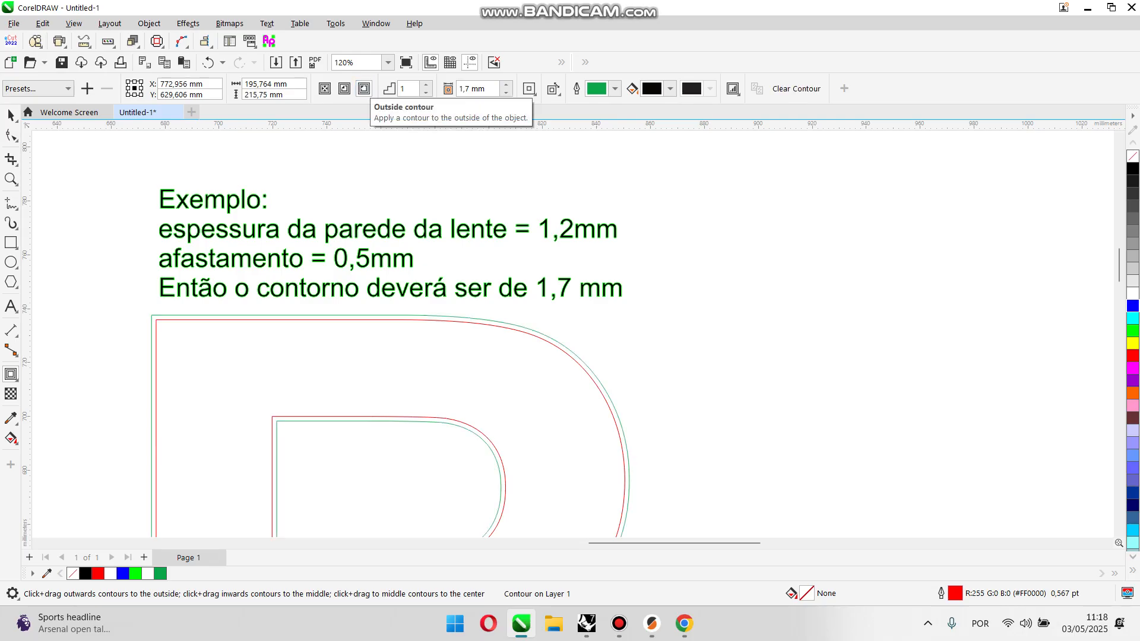
# Step: Break the contour apart from the copied red R and clear the selection
pyautogui.press('space')
pyautogui.scroll(3, 189, 311)
pyautogui.rightClick(196, 320)
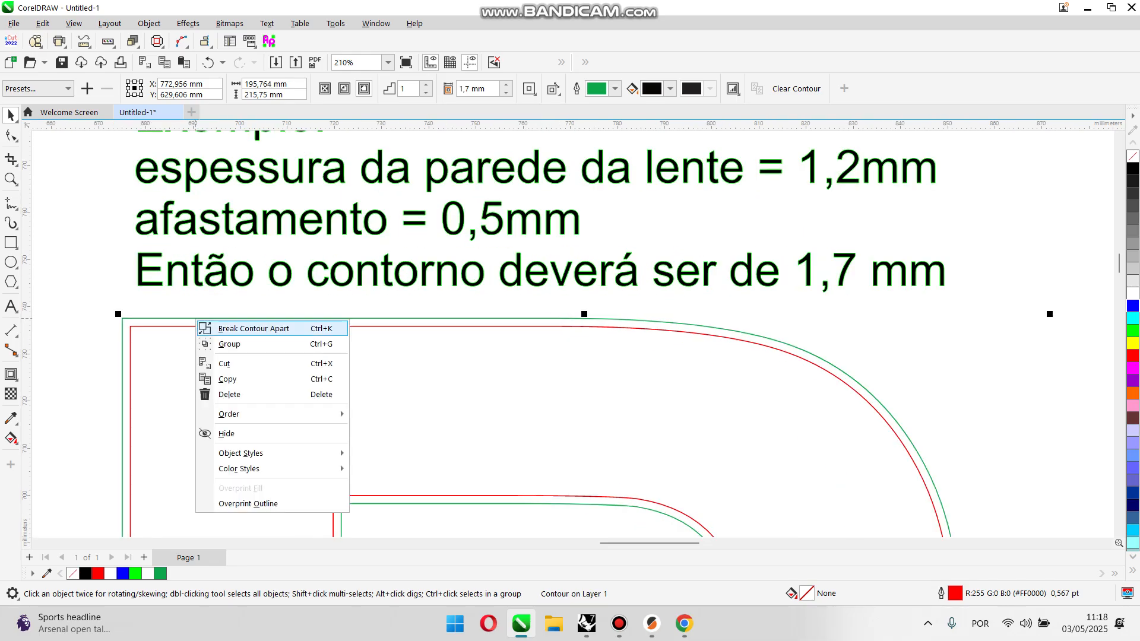
pyautogui.click(253, 328)
pyautogui.press('Escape')
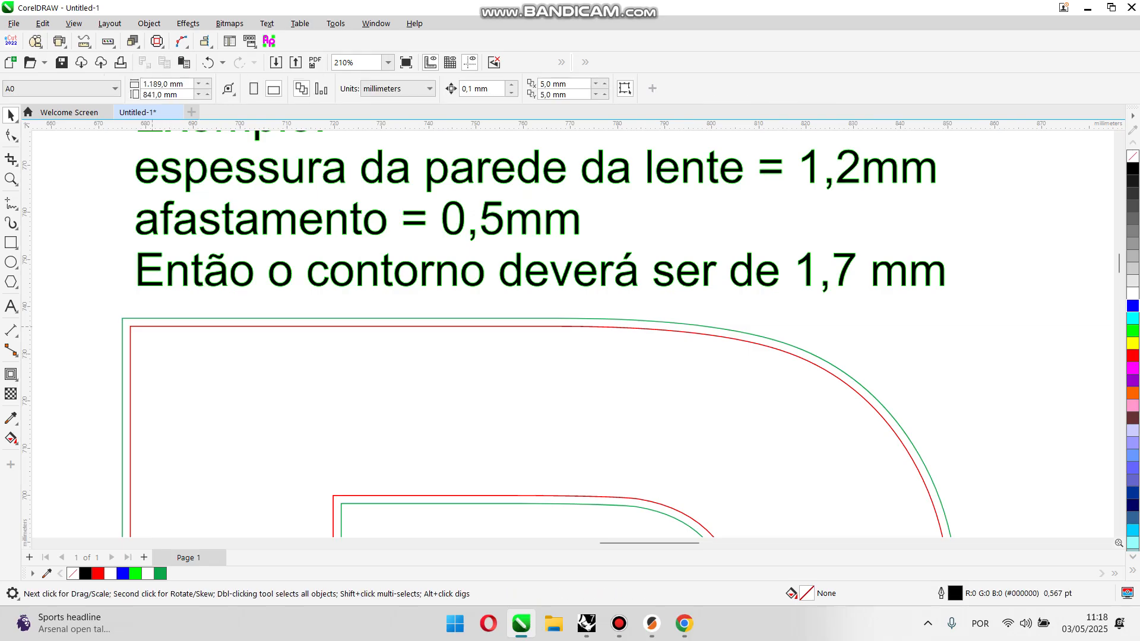
# Step: Delete the red R inside the green contour under the example note and give the remaining contour a black outline
pyautogui.click(147, 326)
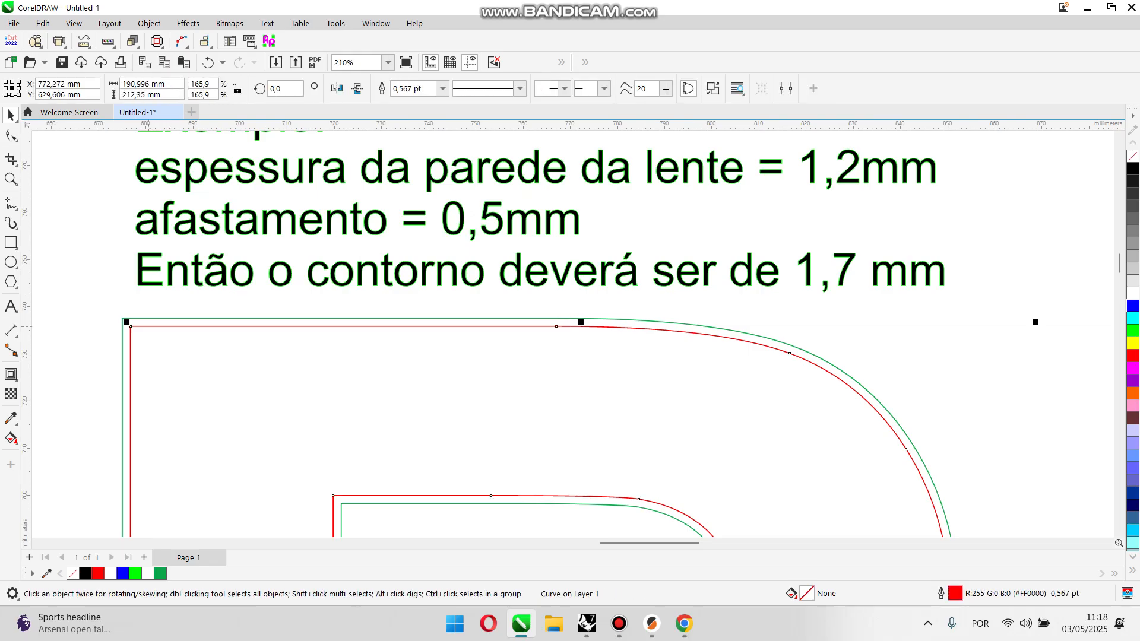
pyautogui.press('Delete')
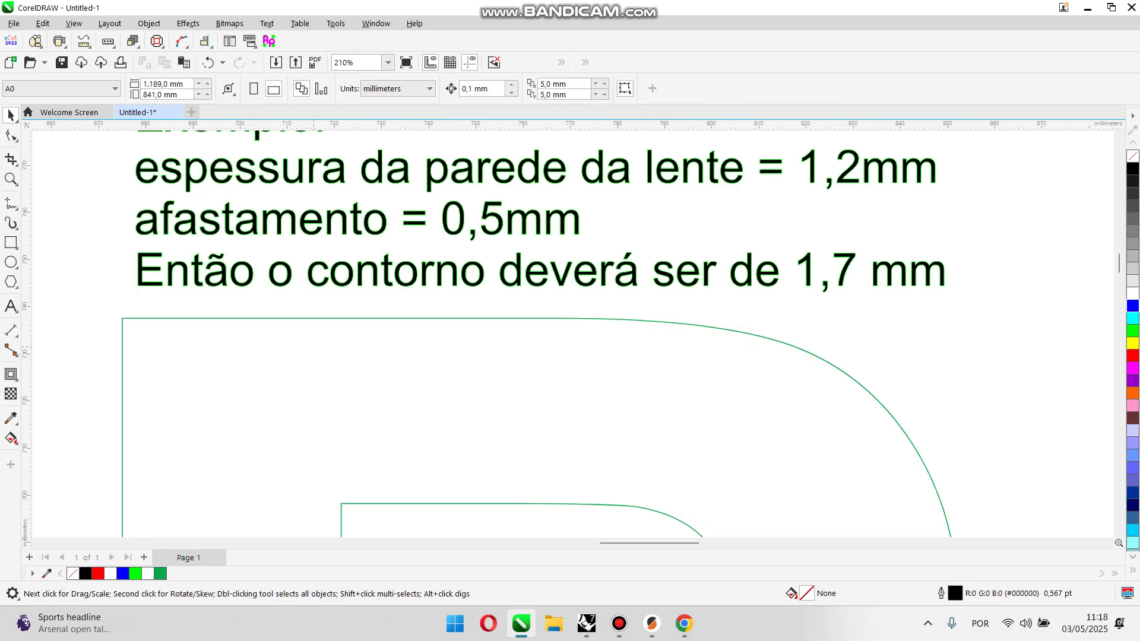
pyautogui.scroll(-5, 404, 337)
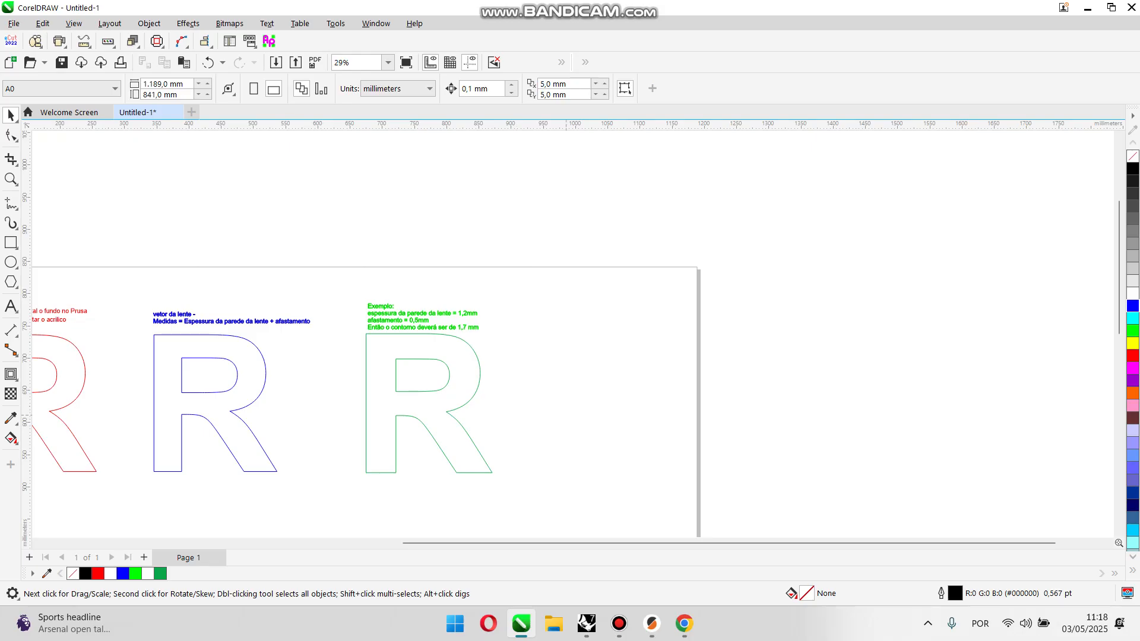
pyautogui.scroll(-1, 568, 410)
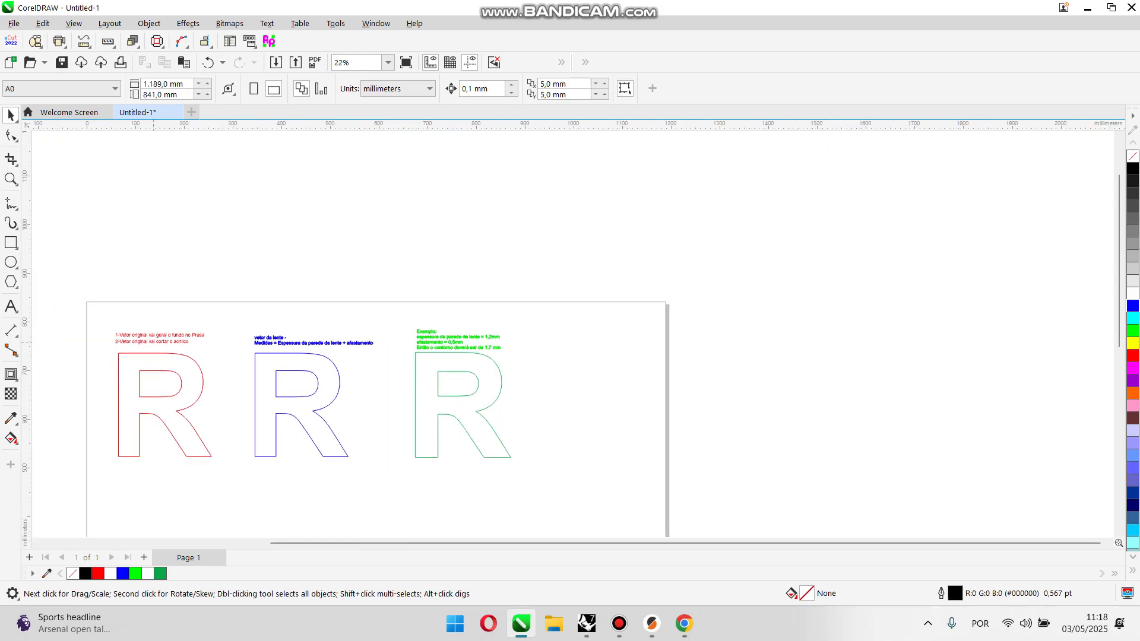
pyautogui.scroll(3, 494, 373)
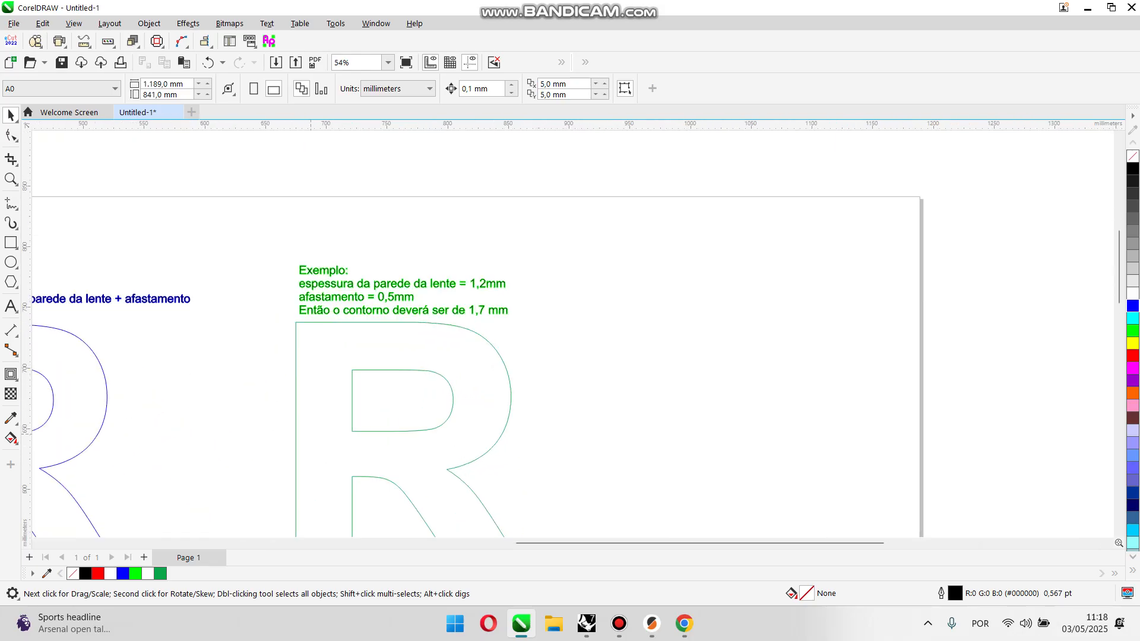
pyautogui.scroll(-1, 387, 342)
pyautogui.click(384, 344)
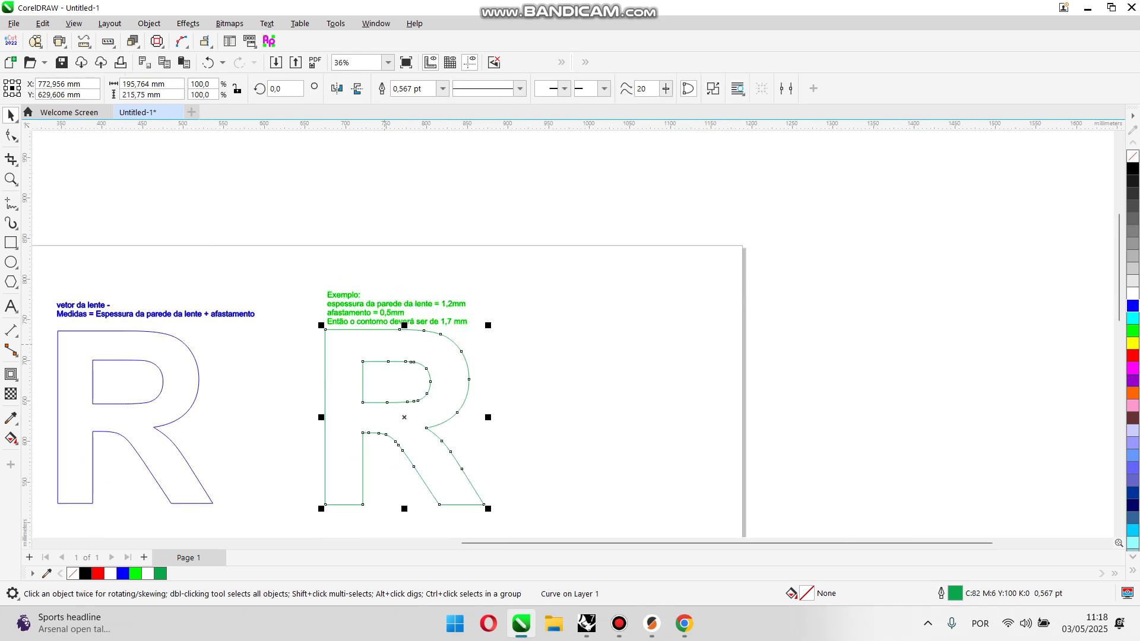
pyautogui.rightClick(1132, 169)
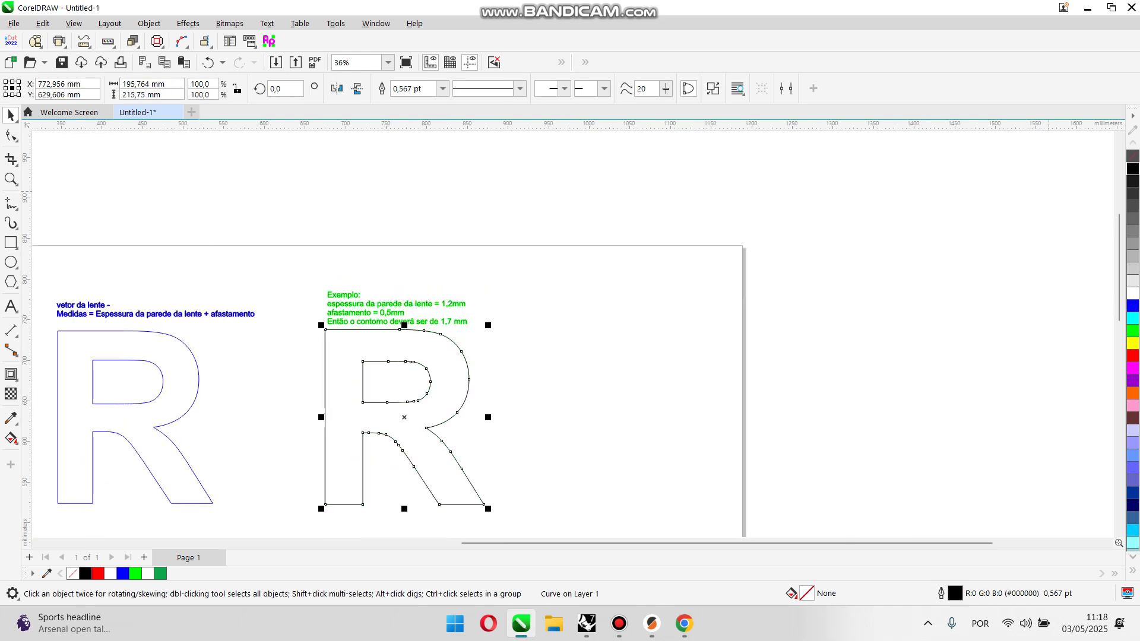
# Step: Export only the selected R contour as SVG to Downloads, overwriting the file R_aula _lente with the default SVG settings, and clear the selection
pyautogui.click(14, 23)
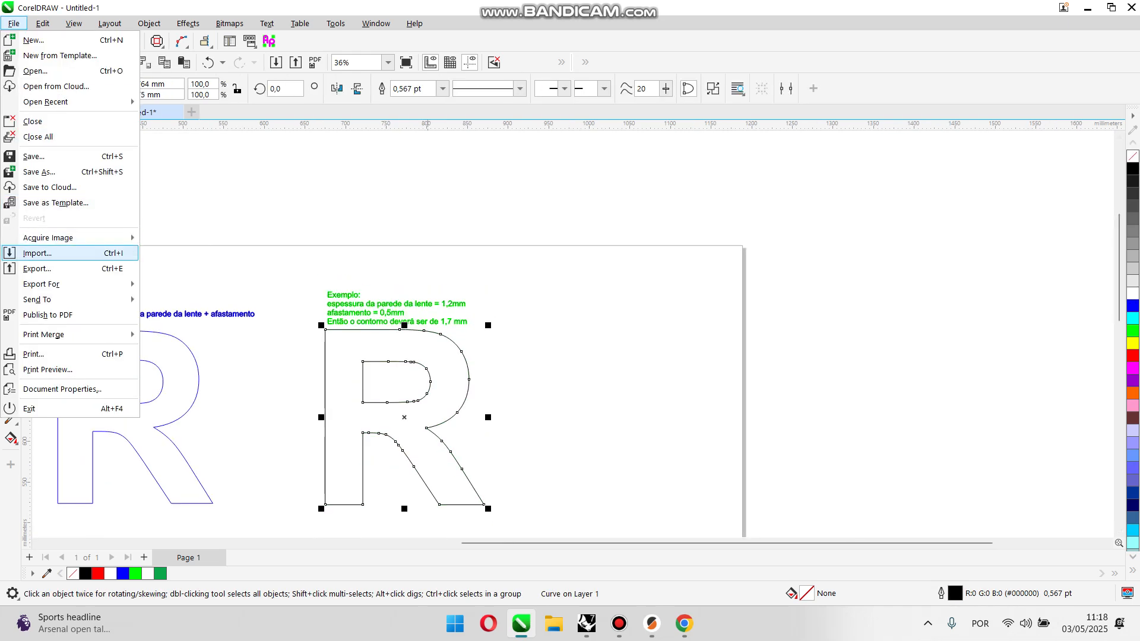
pyautogui.click(37, 268)
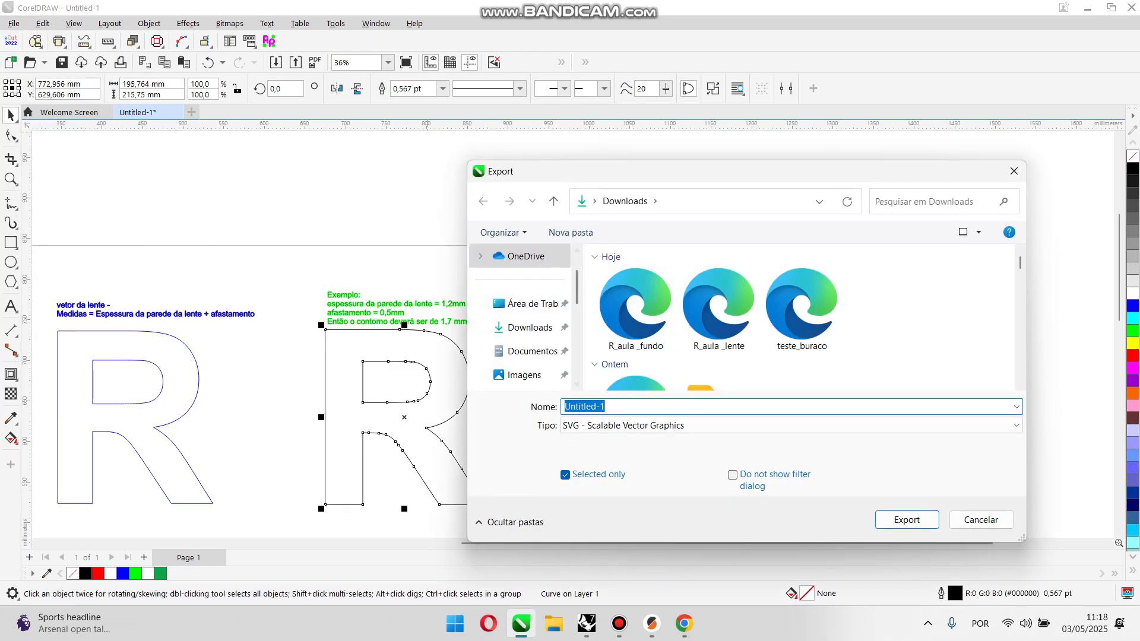
pyautogui.click(717, 315)
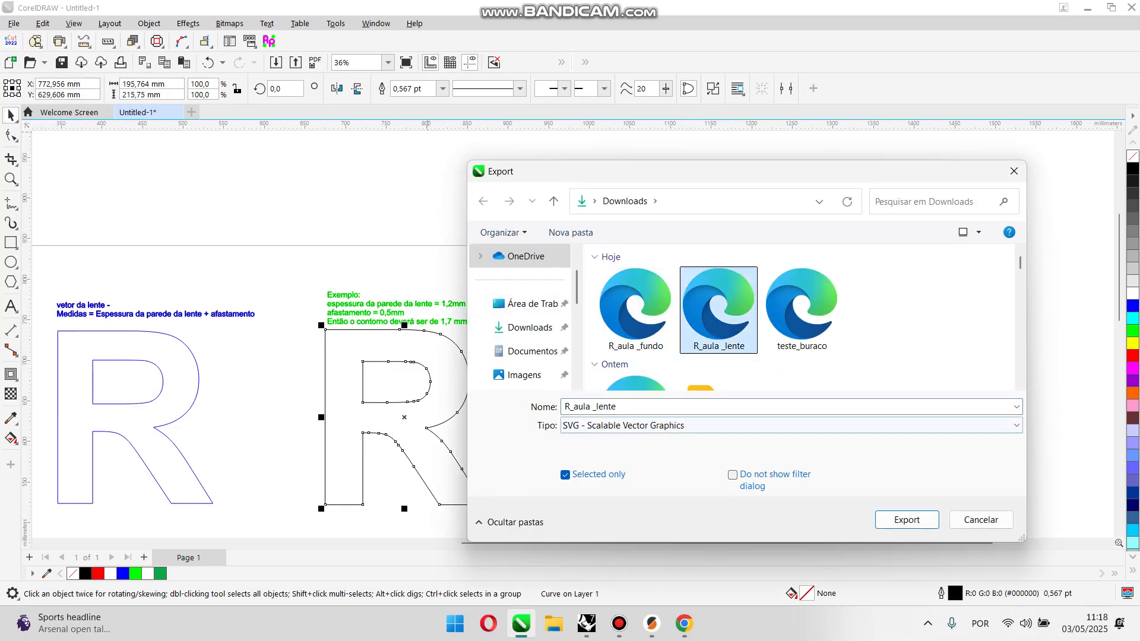
pyautogui.click(907, 520)
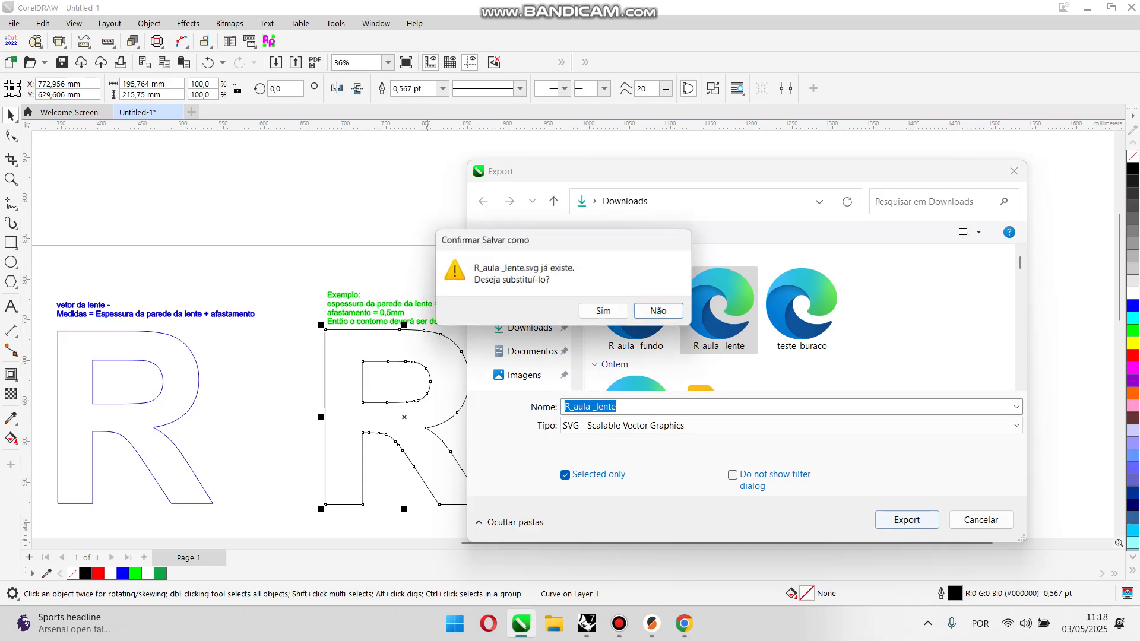
pyautogui.click(602, 310)
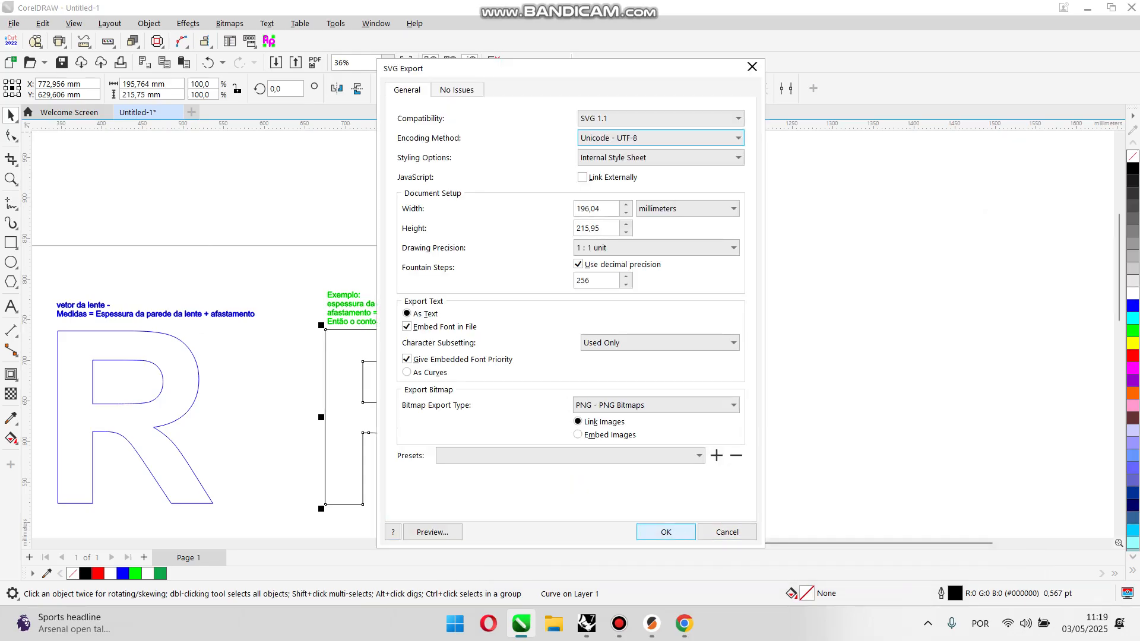
pyautogui.click(662, 532)
pyautogui.click(536, 315)
pyautogui.scroll(-3, 537, 314)
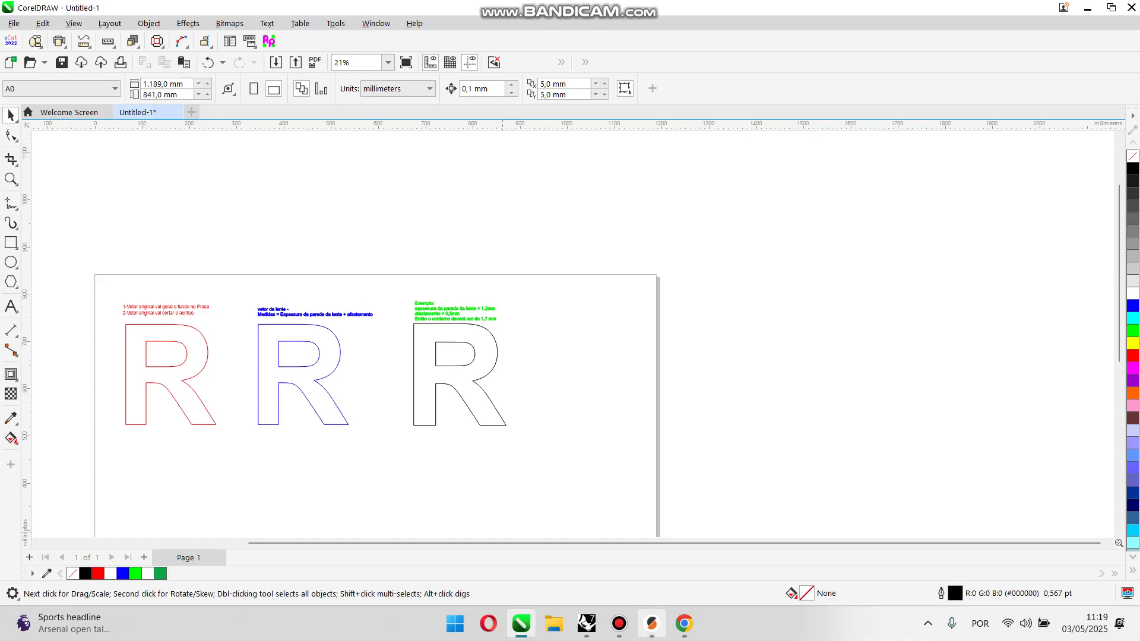
# Step: Switch to PrusaSlicer and add the SVG file R_aula _lente to the bed as a shape
pyautogui.click(651, 623)
pyautogui.rightClick(434, 423)
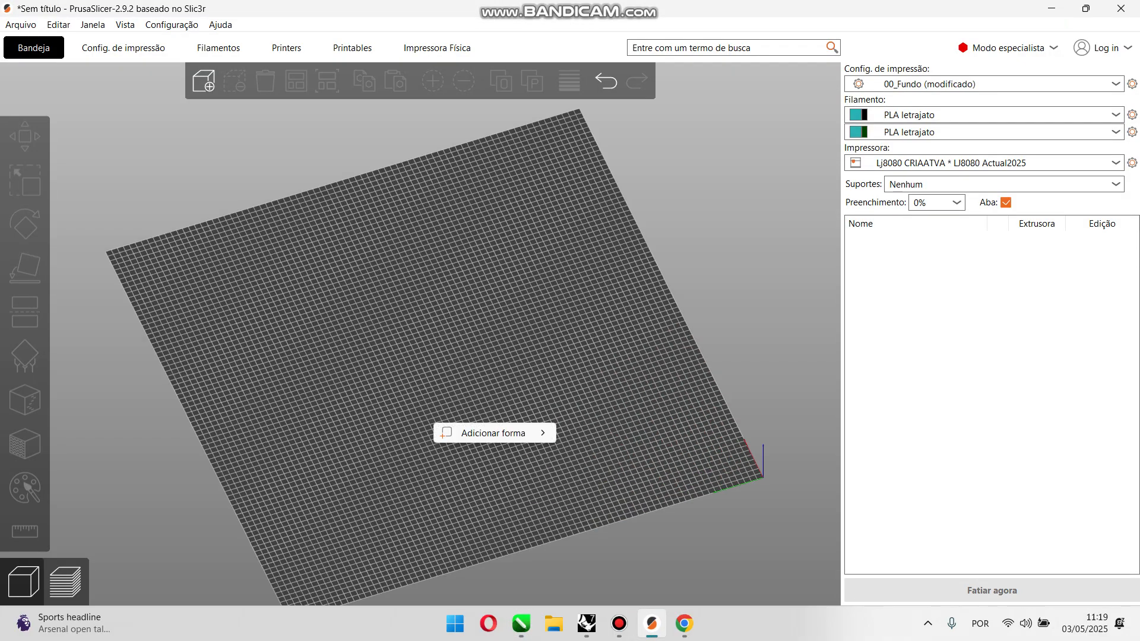
pyautogui.moveTo(493, 433)
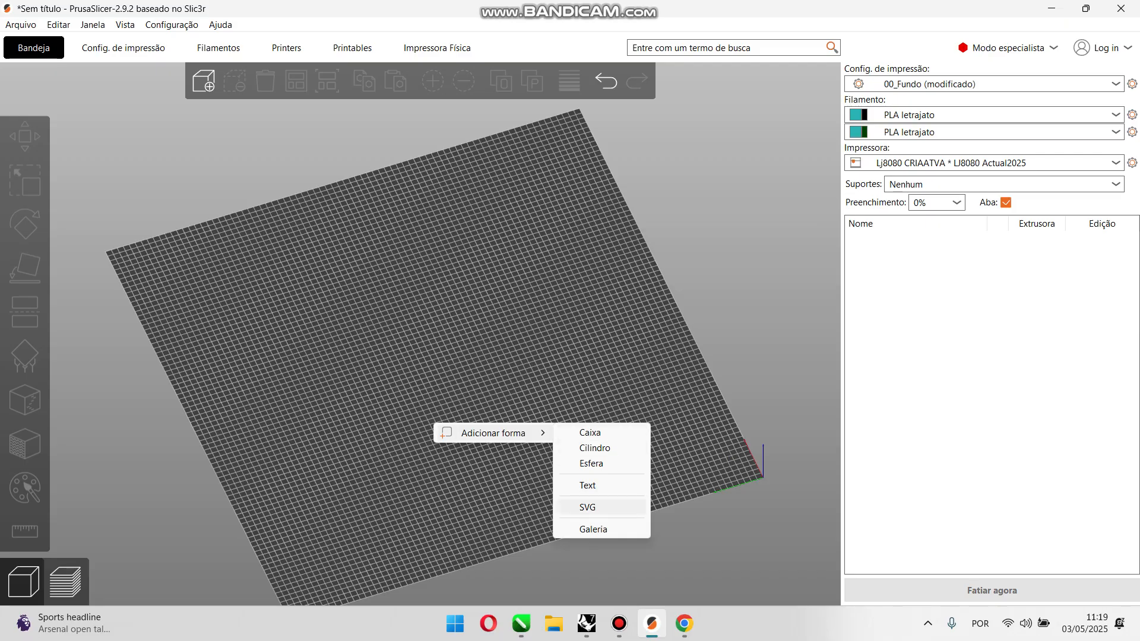
pyautogui.click(587, 507)
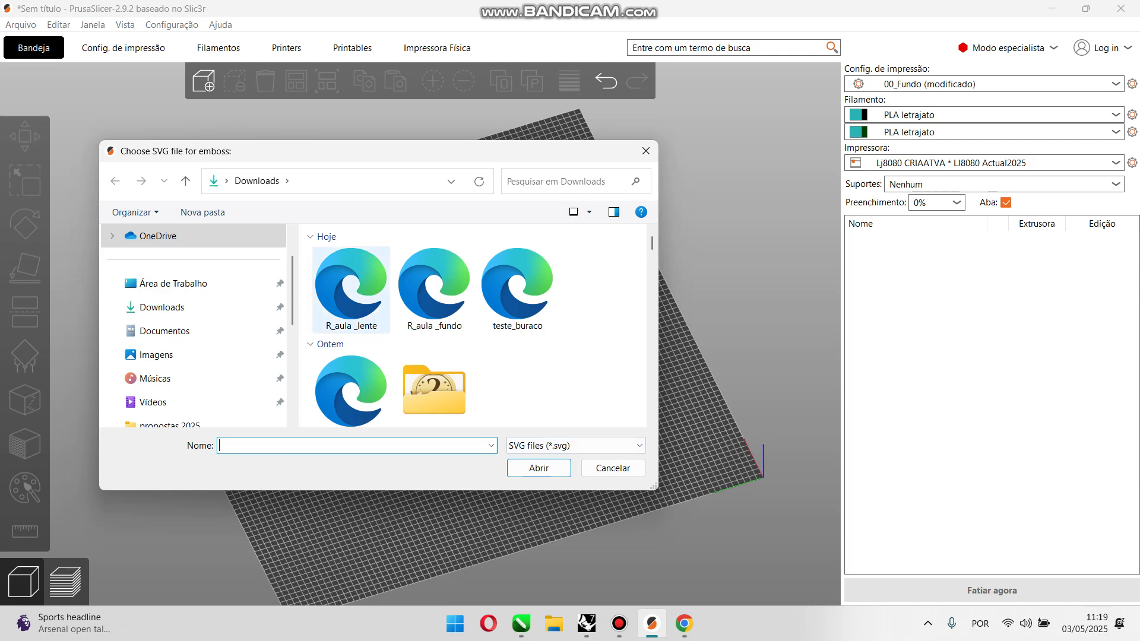
pyautogui.doubleClick(351, 282)
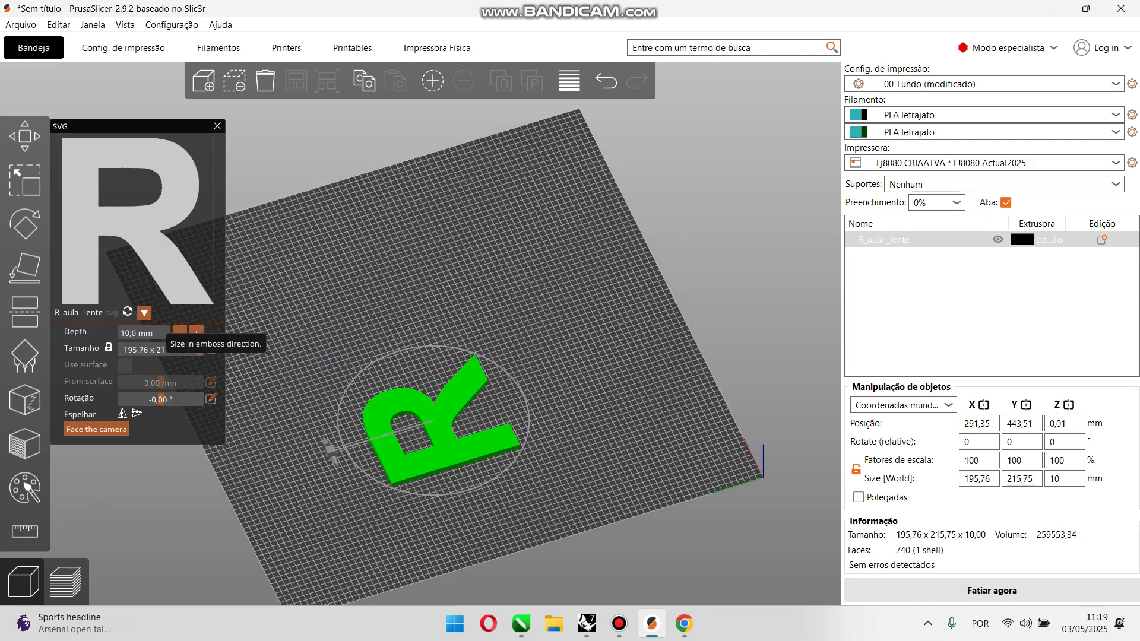
# Step: Set the R's emboss depth to 50 mm and move it to about X 336, Y 384 mm on the bed
pyautogui.click(152, 333)
pyautogui.write('50')
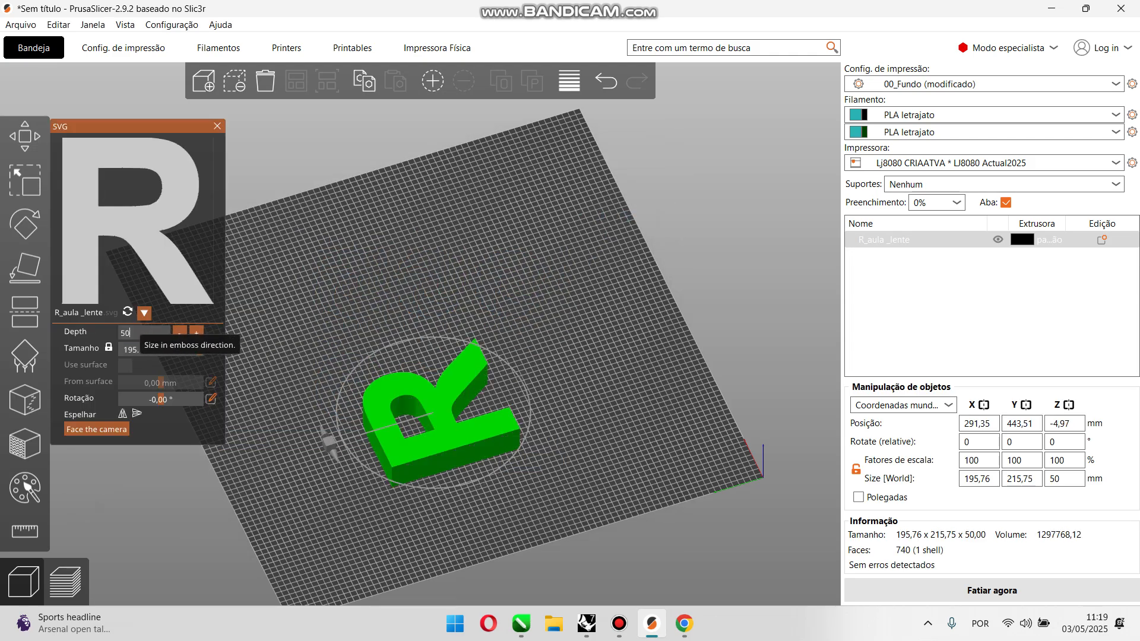
pyautogui.moveTo(332, 285)
pyautogui.mouseDown()
pyautogui.moveTo(306, 288)
pyautogui.moveTo(322, 288)
pyautogui.mouseUp()
pyautogui.moveTo(416, 443); pyautogui.dragTo(446, 409)
pyautogui.scroll(3, 446, 408)
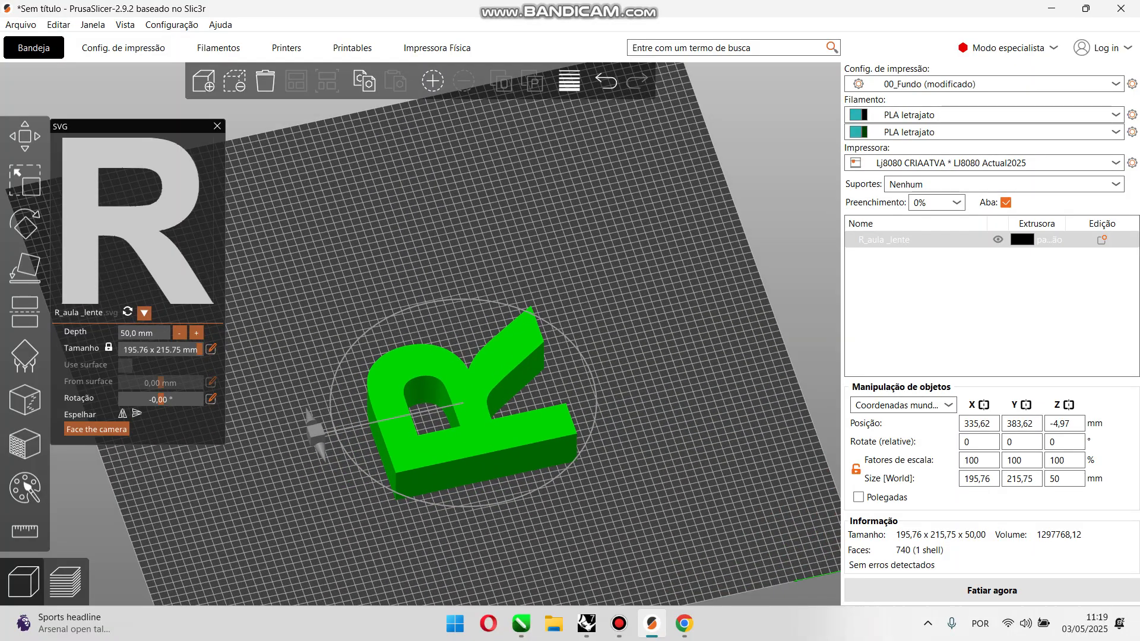
pyautogui.click(326, 297)
# Step: Try laying the R with its large upper face on the bed, undo the placement and deselect the R
pyautogui.click(445, 442)
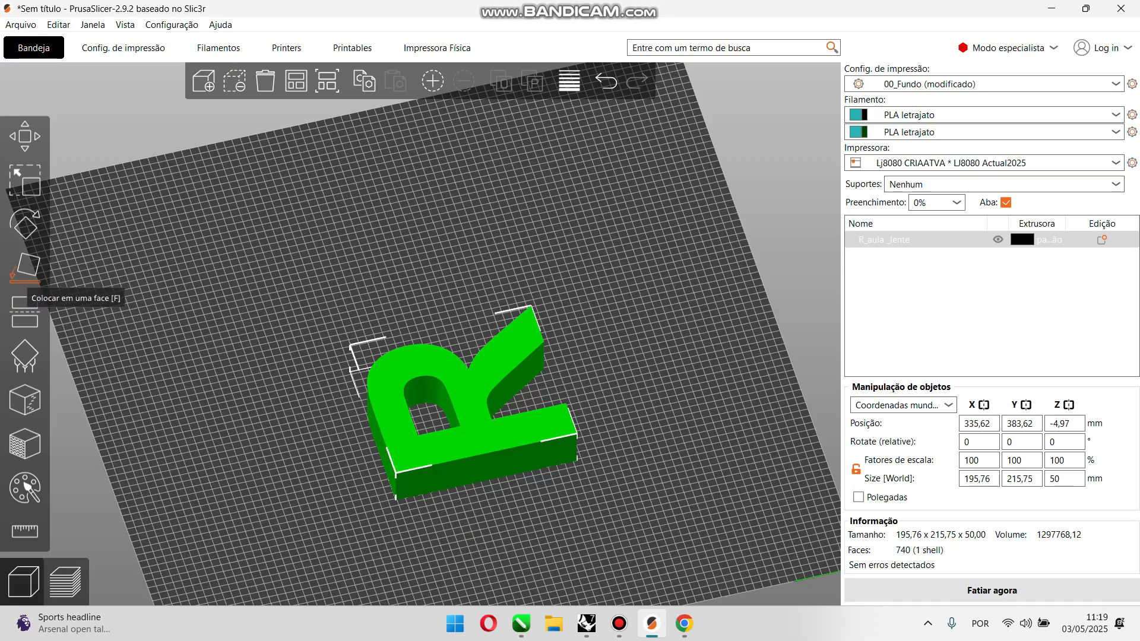
pyautogui.click(24, 270)
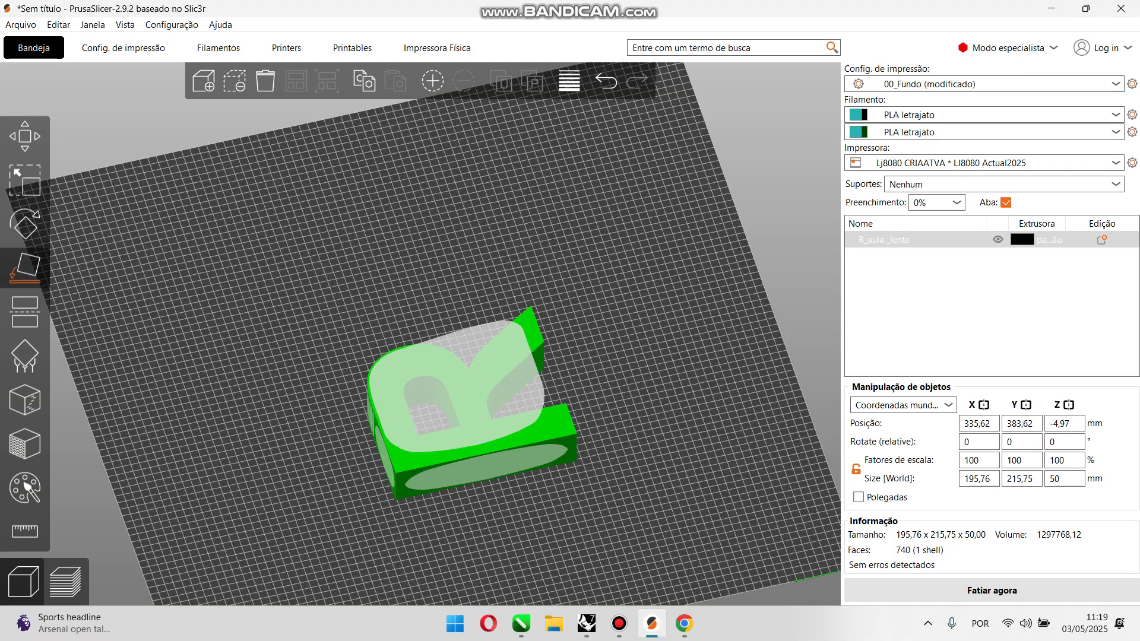
pyautogui.click(466, 386)
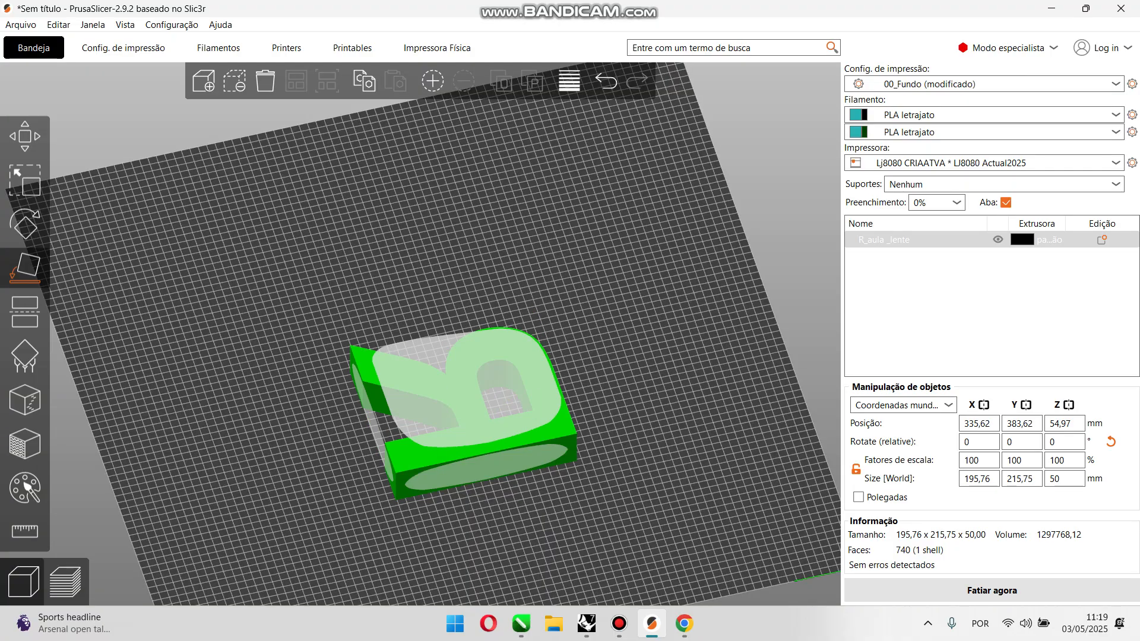
pyautogui.click(629, 368)
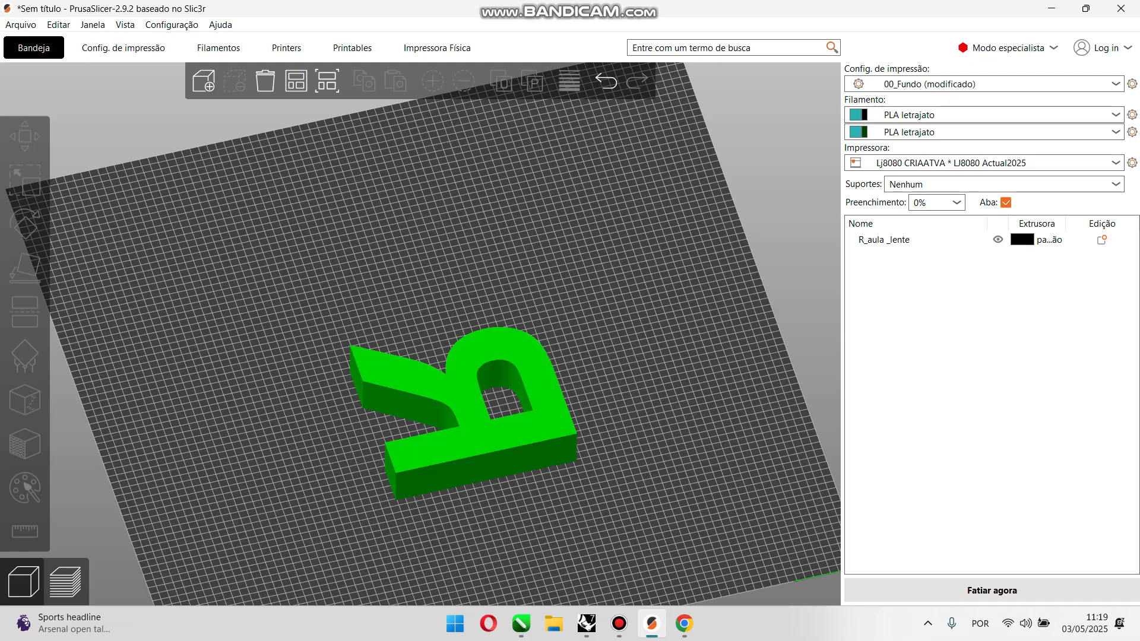
pyautogui.hotkey('ctrl', 'z')
pyautogui.hotkey('ctrl', 'z')
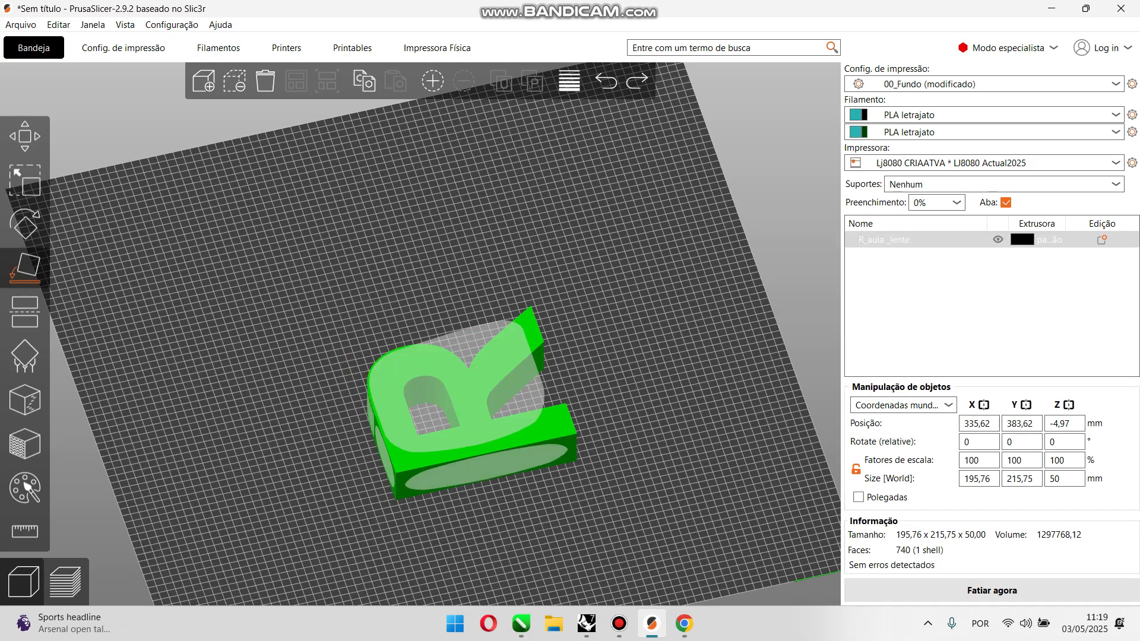
pyautogui.click(629, 368)
# Step: Stand the R on the long outer side face of its stem using Place on face
pyautogui.click(469, 410)
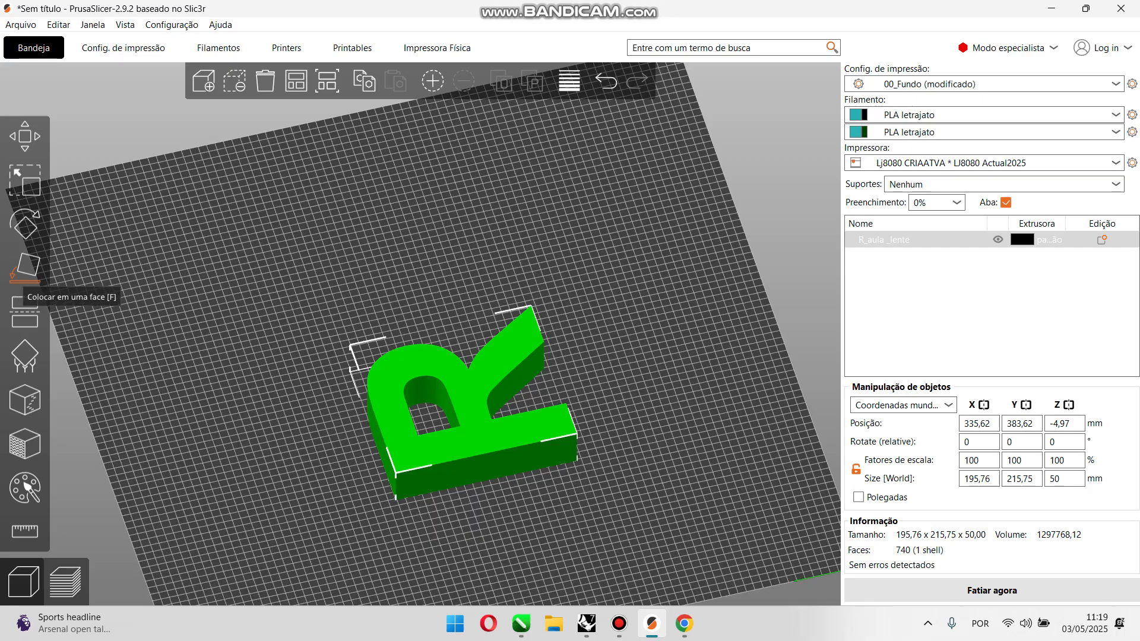
pyautogui.click(24, 267)
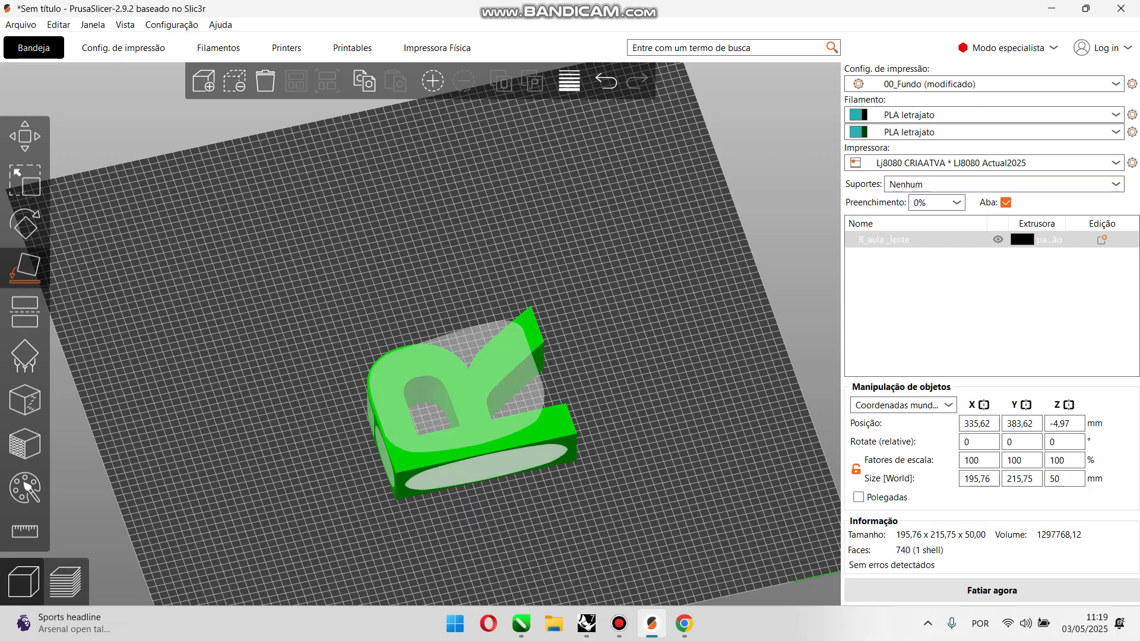
pyautogui.click(487, 467)
pyautogui.click(476, 414)
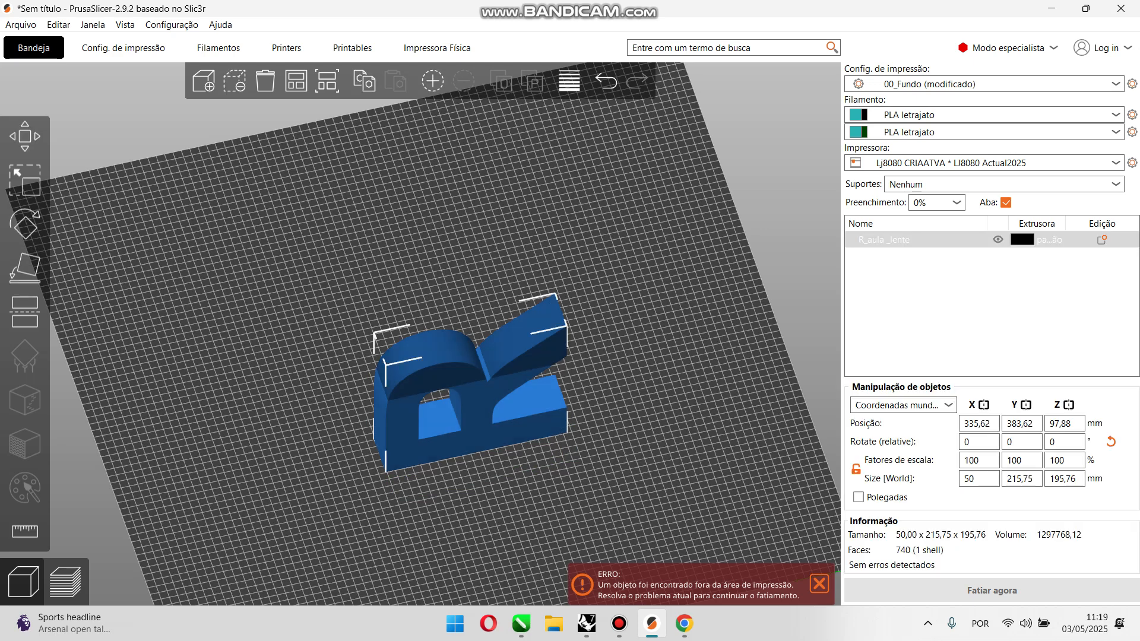
# Step: Lay the R flat on its large letter-shaped face, mirrored from above, and move it to about X 368, Y 387 mm
pyautogui.press('f')
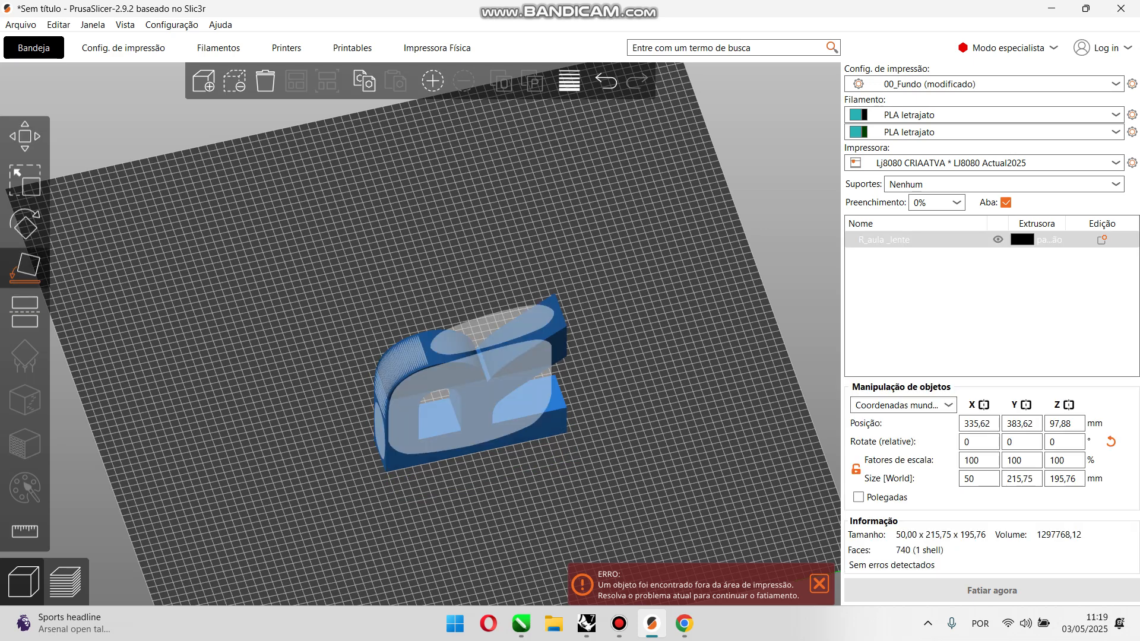
pyautogui.click(472, 409)
pyautogui.click(629, 368)
pyautogui.moveTo(630, 368); pyautogui.dragTo(632, 428)
pyautogui.scroll(-6, 681, 394)
pyautogui.scroll(6, 451, 374)
pyautogui.moveTo(440, 377); pyautogui.dragTo(411, 382)
pyautogui.moveTo(570, 383); pyautogui.dragTo(573, 370)
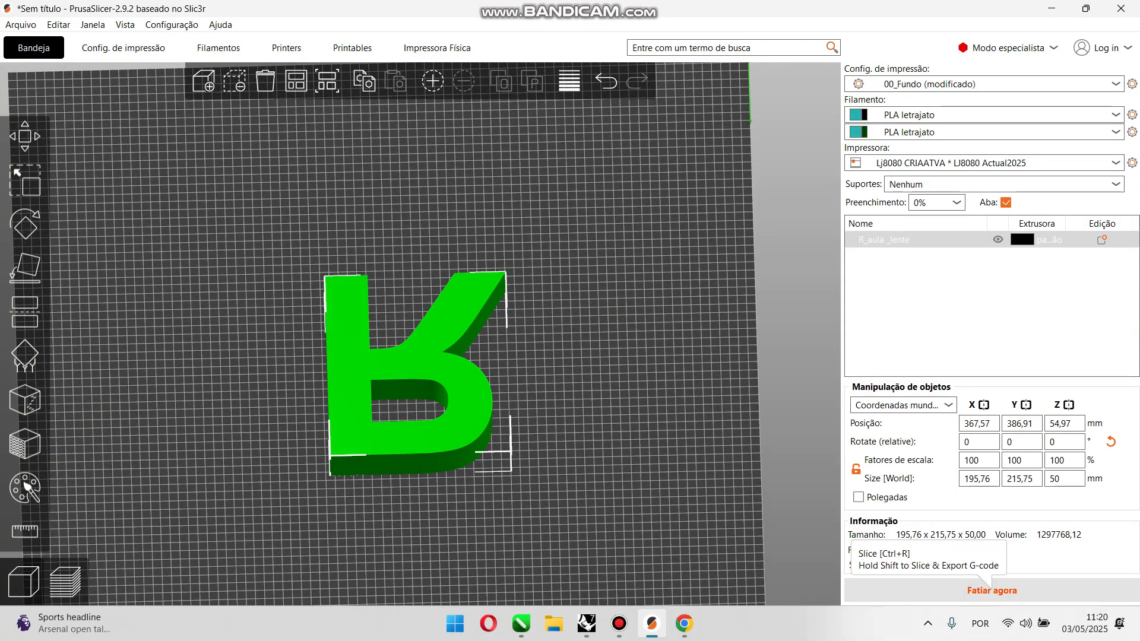
# Step: Slice the mirrored R lens and view its layer preview
pyautogui.click(991, 588)
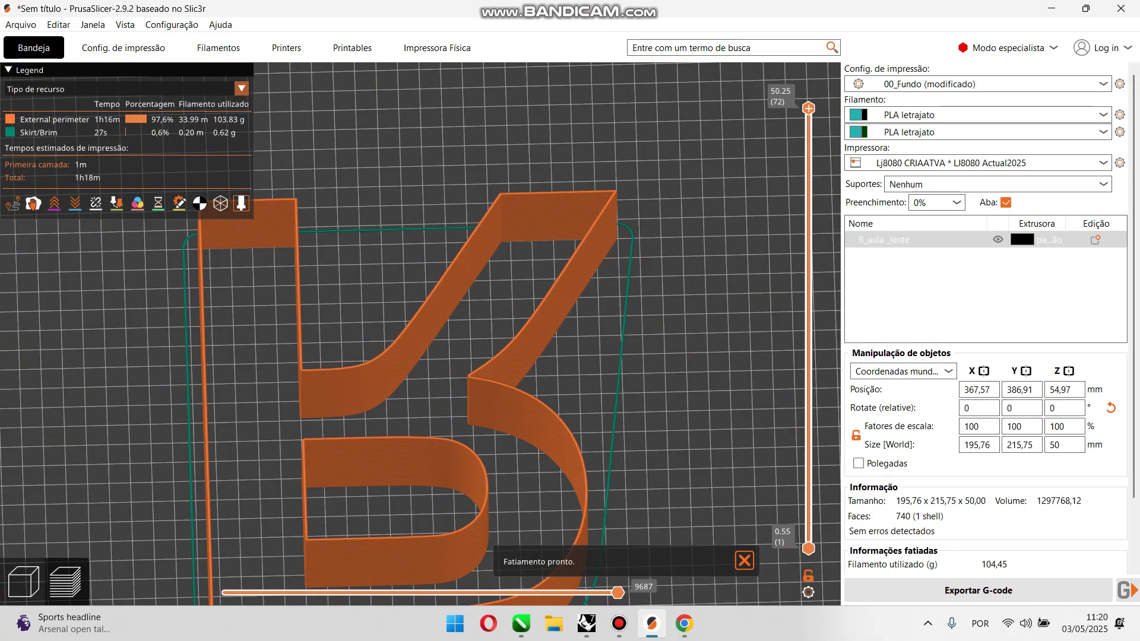
pyautogui.moveTo(570, 380); pyautogui.dragTo(579, 371)
# Step: Set the solid base layers to 2 in the print settings, slice the R again and inspect the preview
pyautogui.click(123, 48)
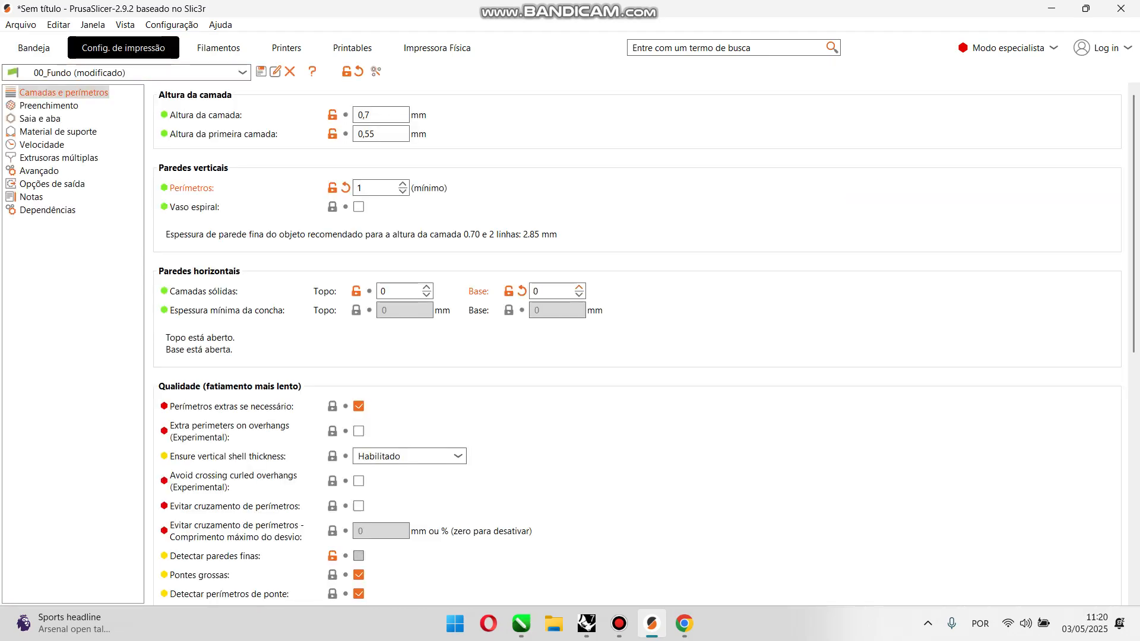
pyautogui.click(579, 288)
pyautogui.click(579, 288)
pyautogui.click(34, 48)
pyautogui.click(979, 591)
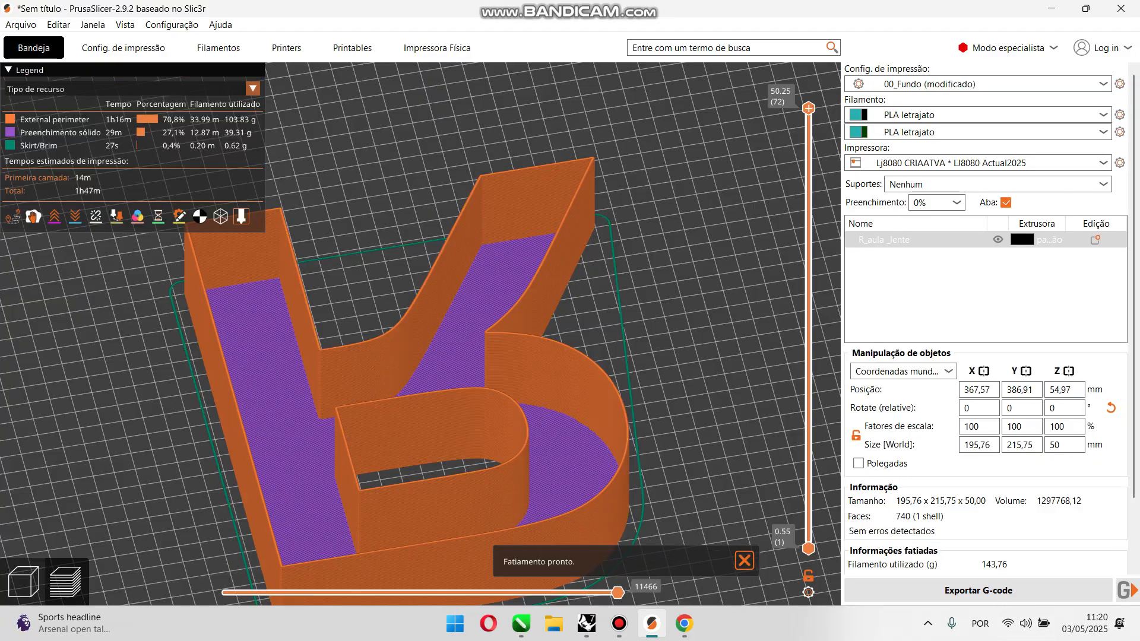
pyautogui.moveTo(452, 321); pyautogui.dragTo(478, 353)
# Step: Set the solid base layers to 0, slice the R again and inspect its open walls in the preview
pyautogui.click(124, 48)
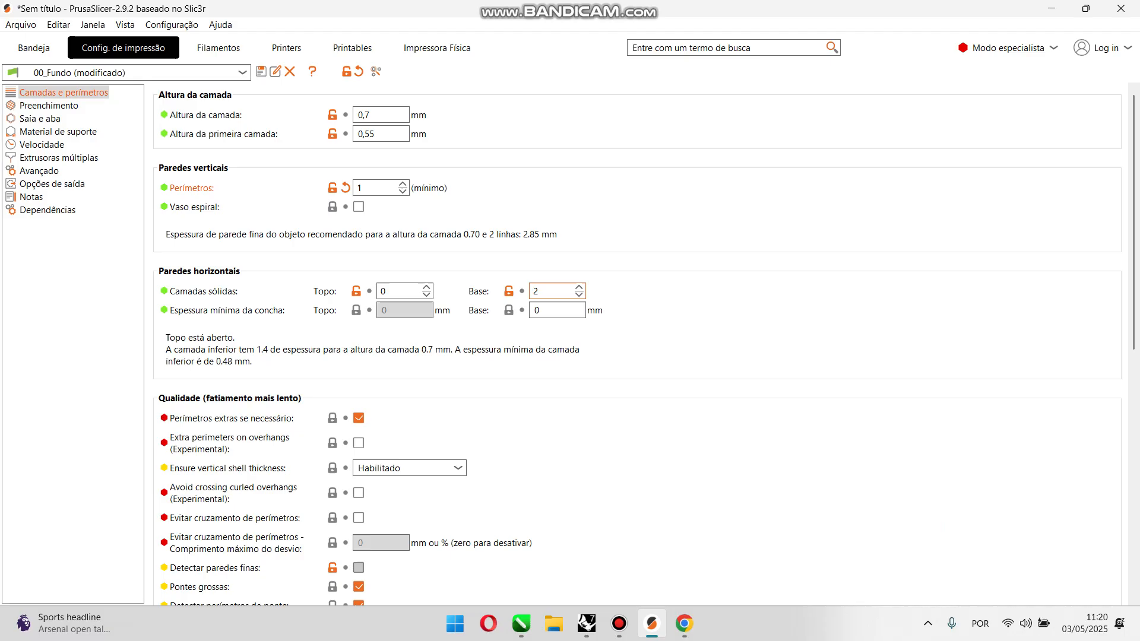
pyautogui.click(579, 295)
pyautogui.click(578, 296)
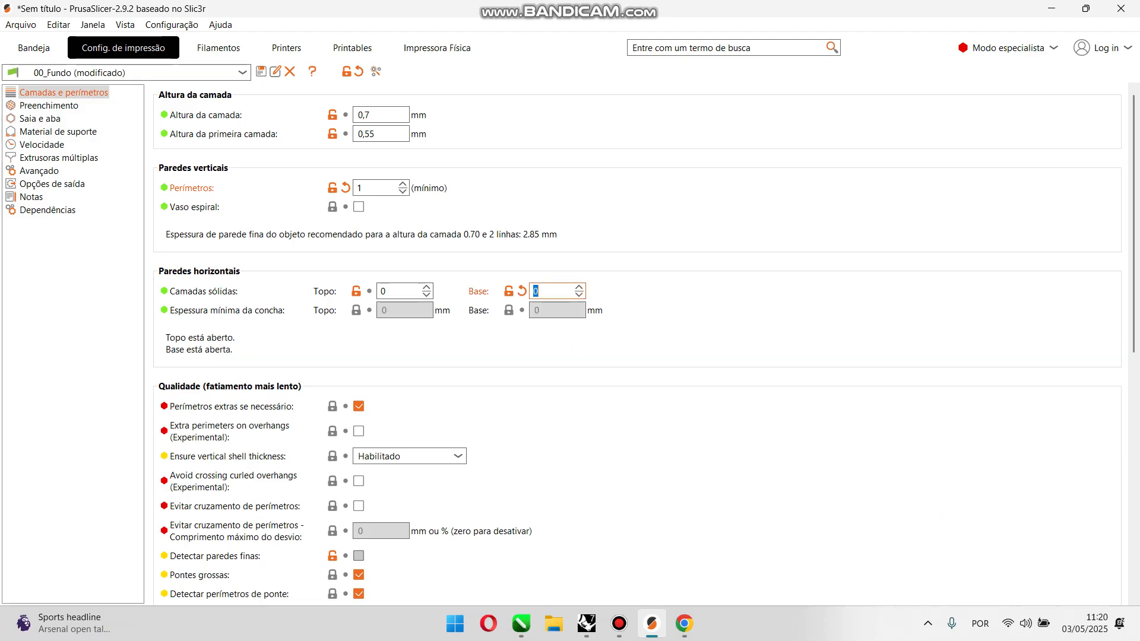
pyautogui.click(34, 48)
pyautogui.click(978, 591)
pyautogui.scroll(-3, 534, 356)
pyautogui.moveTo(535, 356); pyautogui.dragTo(501, 278)
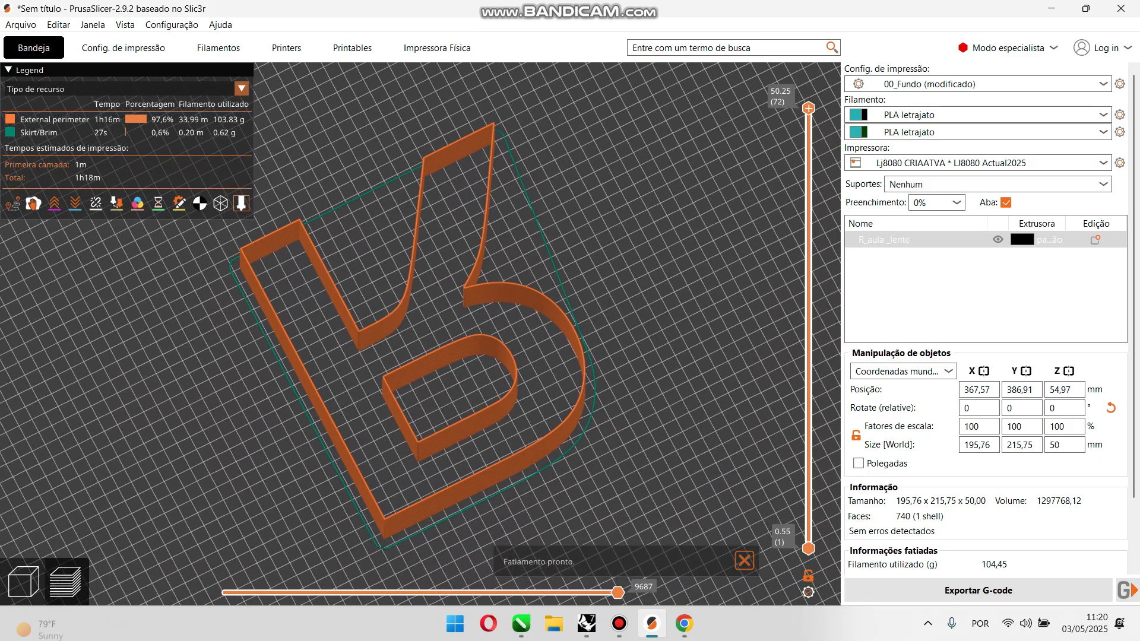
pyautogui.scroll(3, 421, 338)
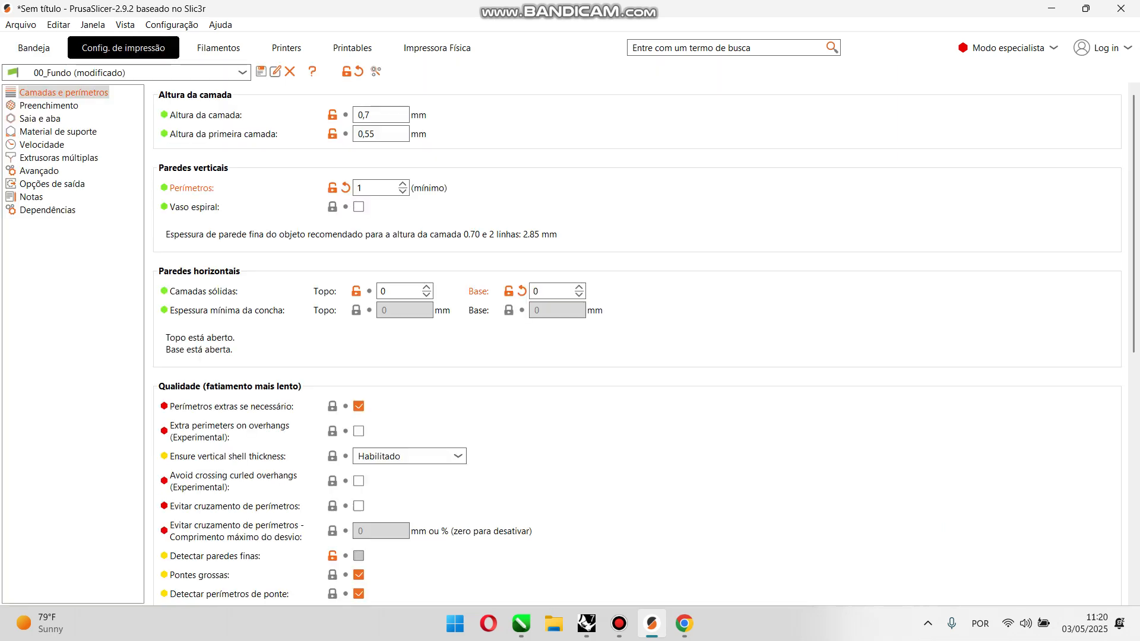
# Step: Examine the brim types and the layers and perimeters settings, and inspect the sliced R's open walls in the preview
pyautogui.click(124, 48)
pyautogui.click(40, 118)
pyautogui.click(416, 257)
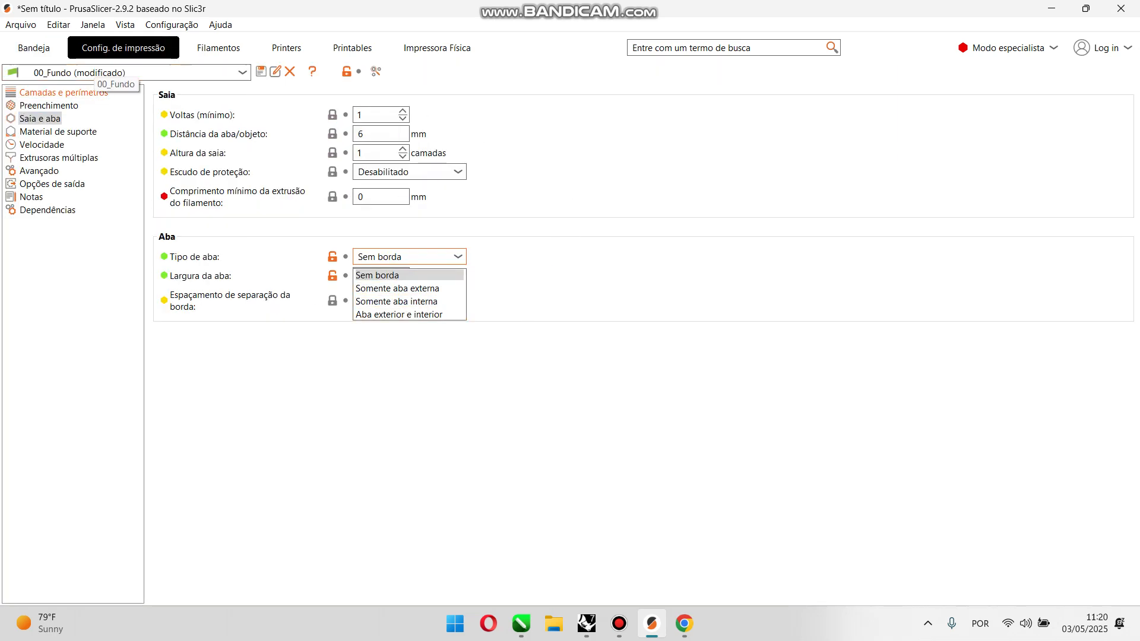
pyautogui.click(71, 92)
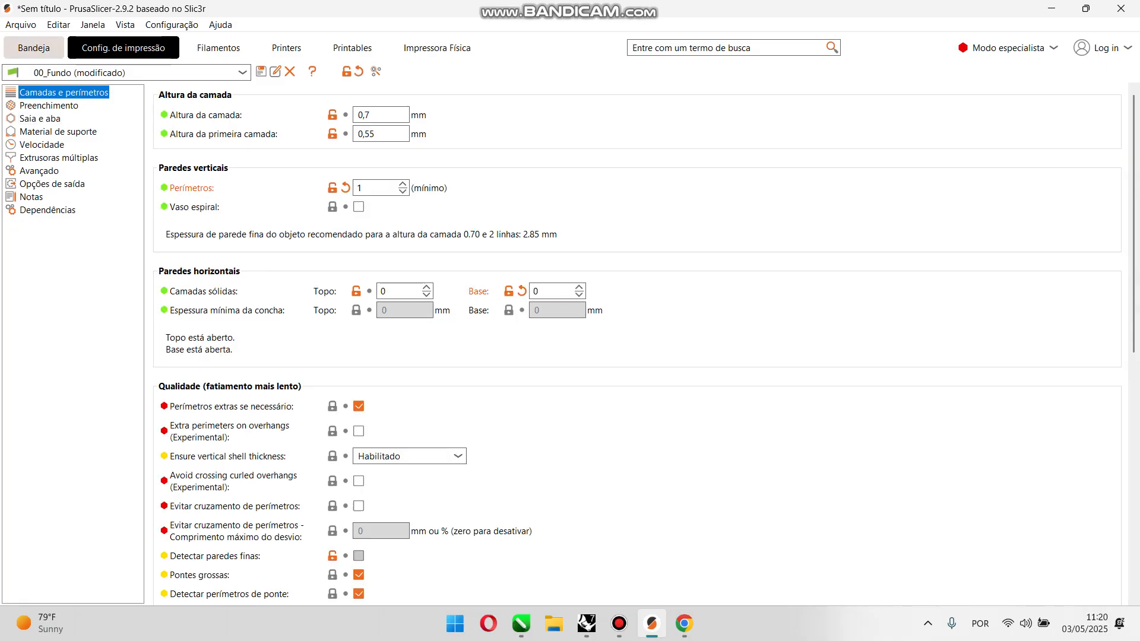
pyautogui.click(34, 48)
pyautogui.scroll(-5, 420, 333)
pyautogui.moveTo(421, 334); pyautogui.dragTo(413, 330)
pyautogui.scroll(-2, 413, 330)
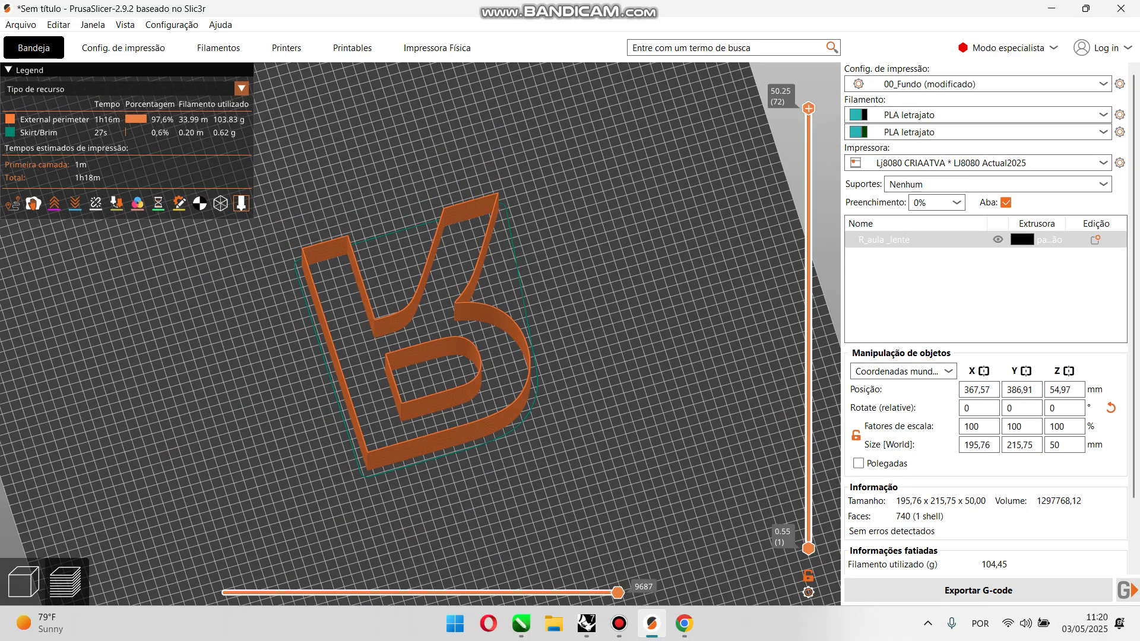
pyautogui.scroll(2, 415, 344)
pyautogui.moveTo(414, 344); pyautogui.dragTo(412, 342)
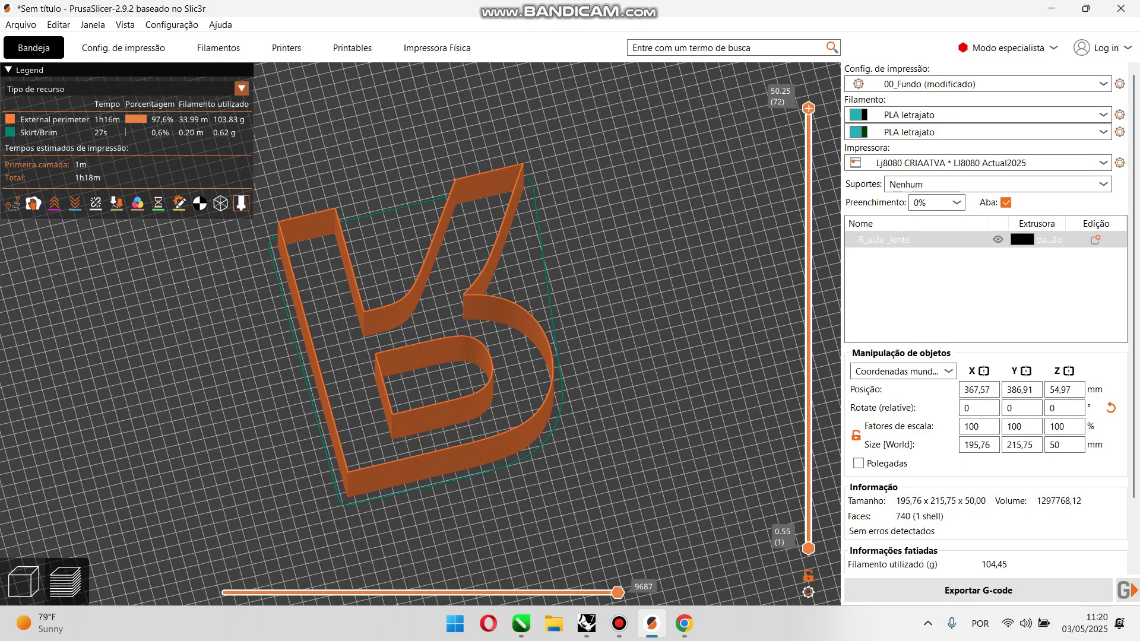
# Step: Return to the 3D editor view and add a slab (Placa) modifier to the R lens
pyautogui.press('Tab')
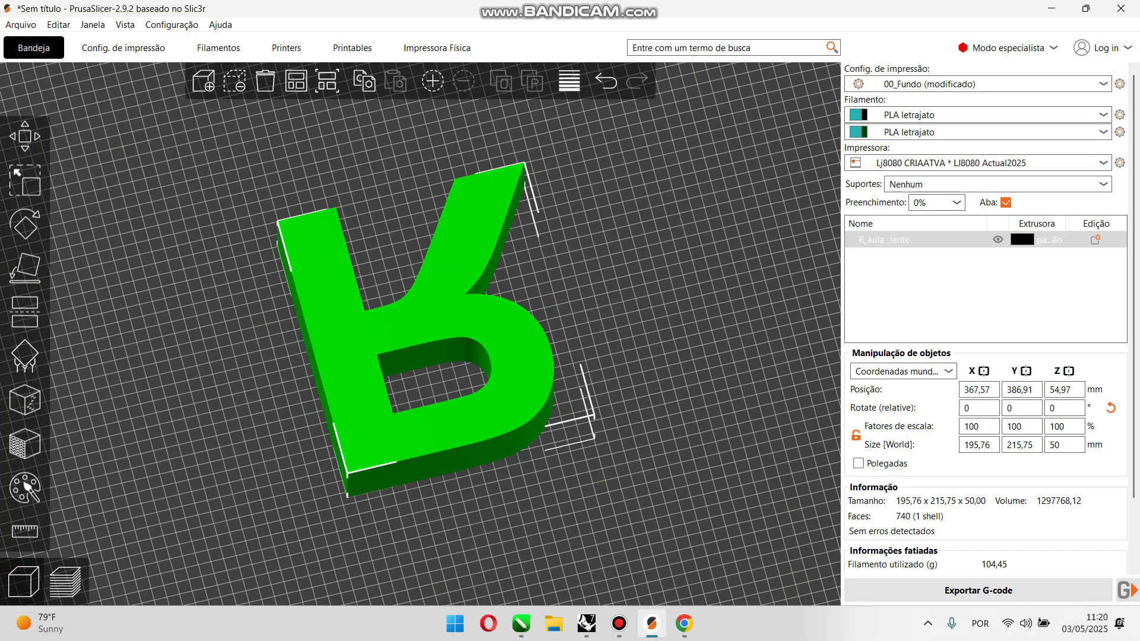
pyautogui.rightClick(497, 334)
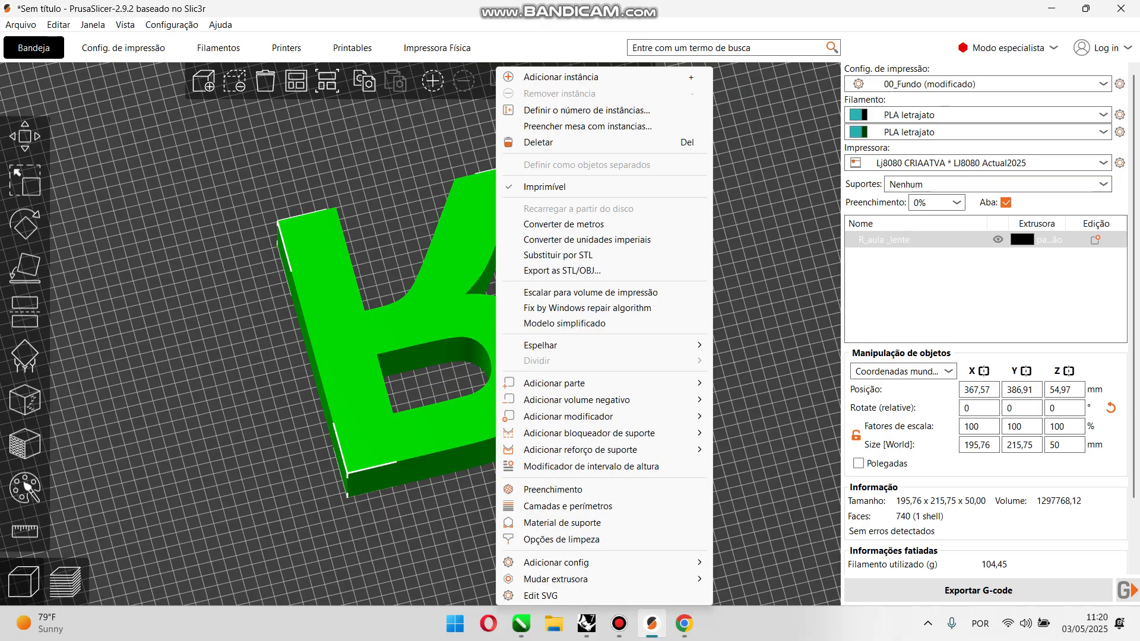
pyautogui.press('Escape')
pyautogui.rightClick(444, 429)
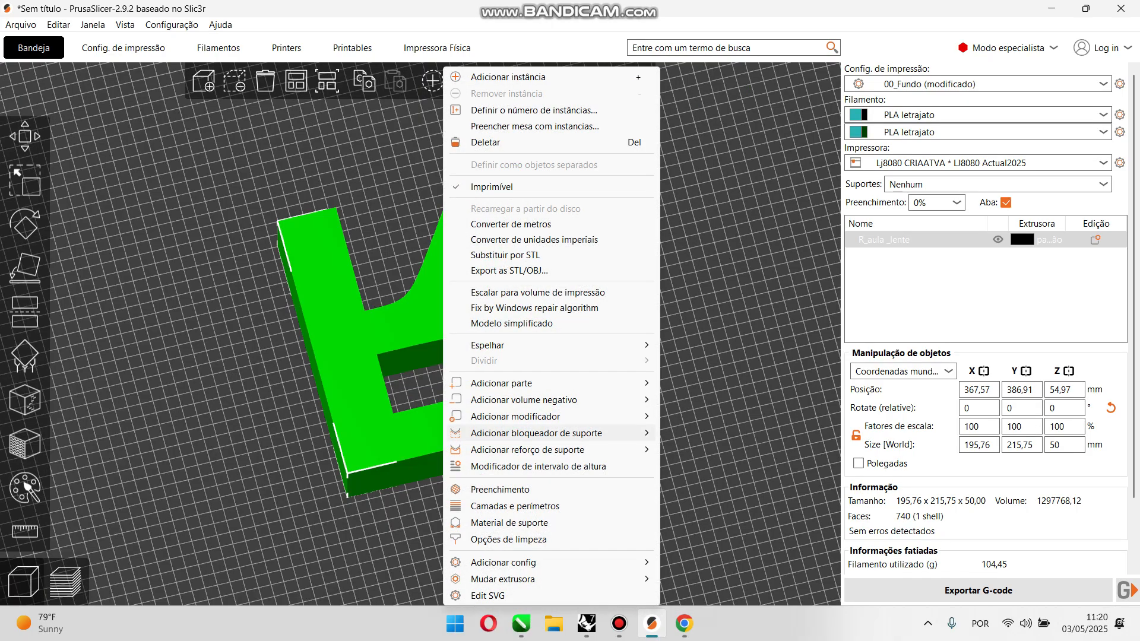
pyautogui.moveTo(514, 417)
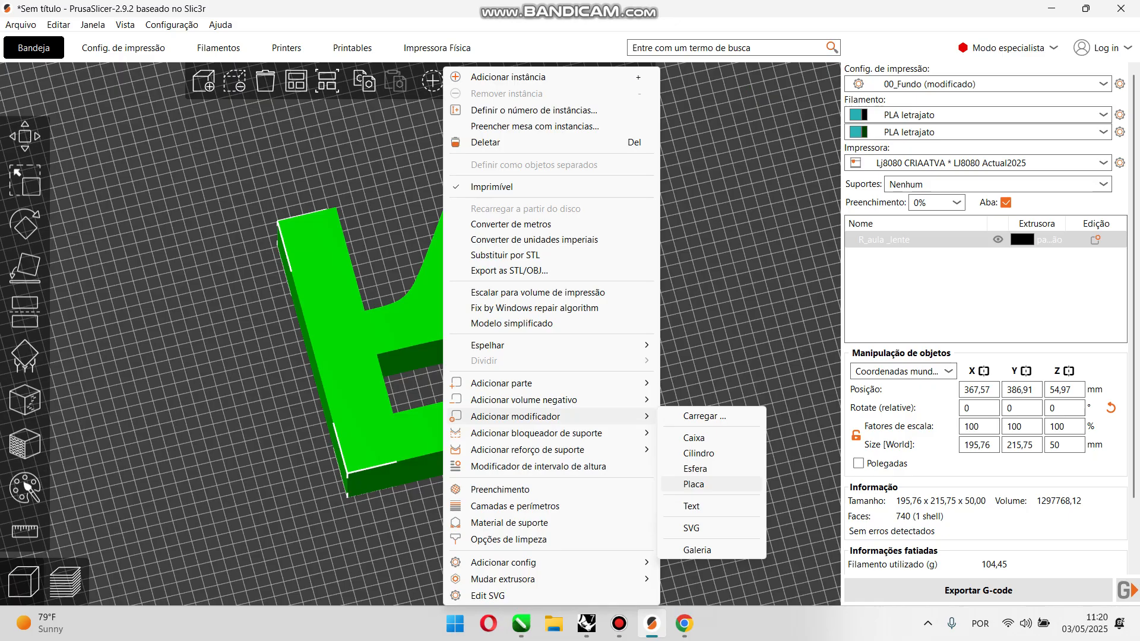
pyautogui.click(693, 484)
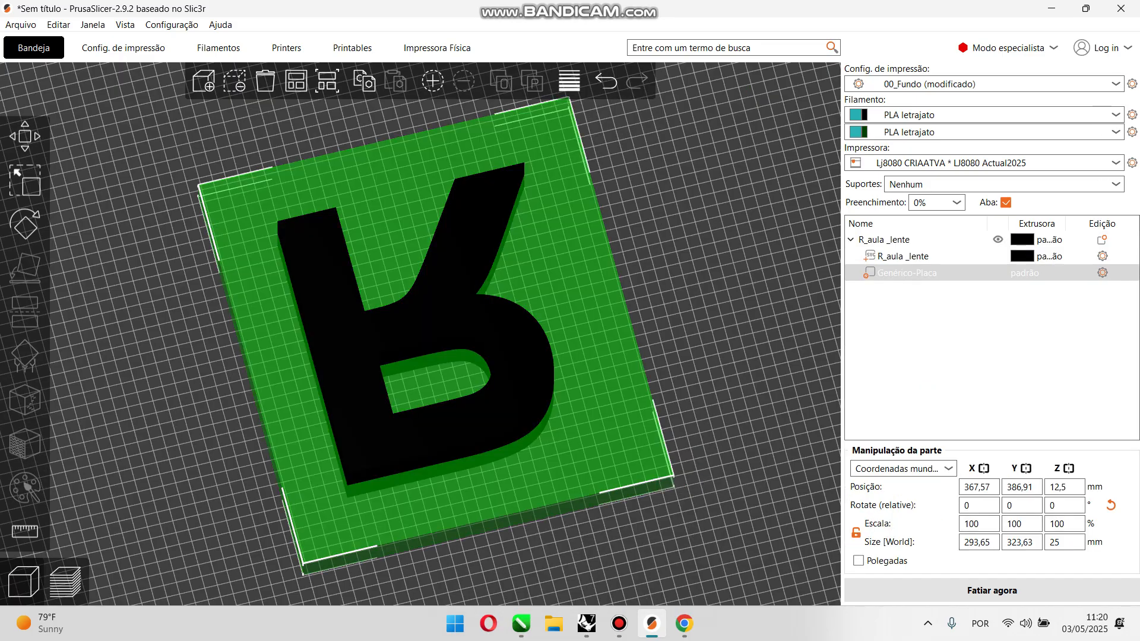
# Step: Set the slab modifier's Z position to 0 mm
pyautogui.moveTo(707, 440); pyautogui.dragTo(703, 410)
pyautogui.scroll(3, 703, 410)
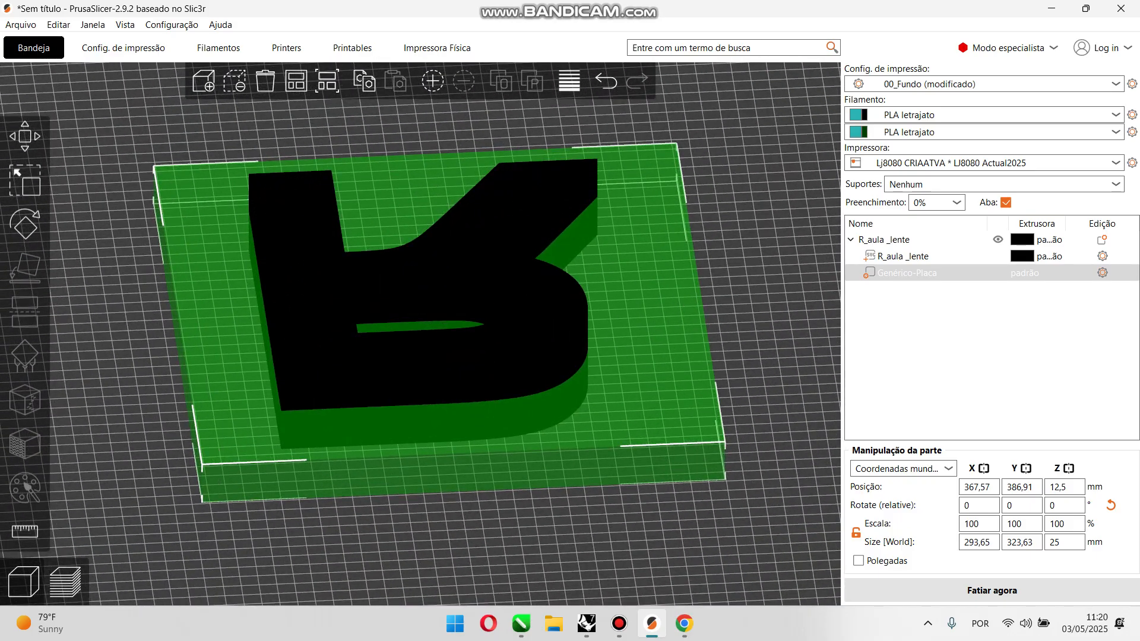
pyautogui.moveTo(742, 416); pyautogui.dragTo(745, 410)
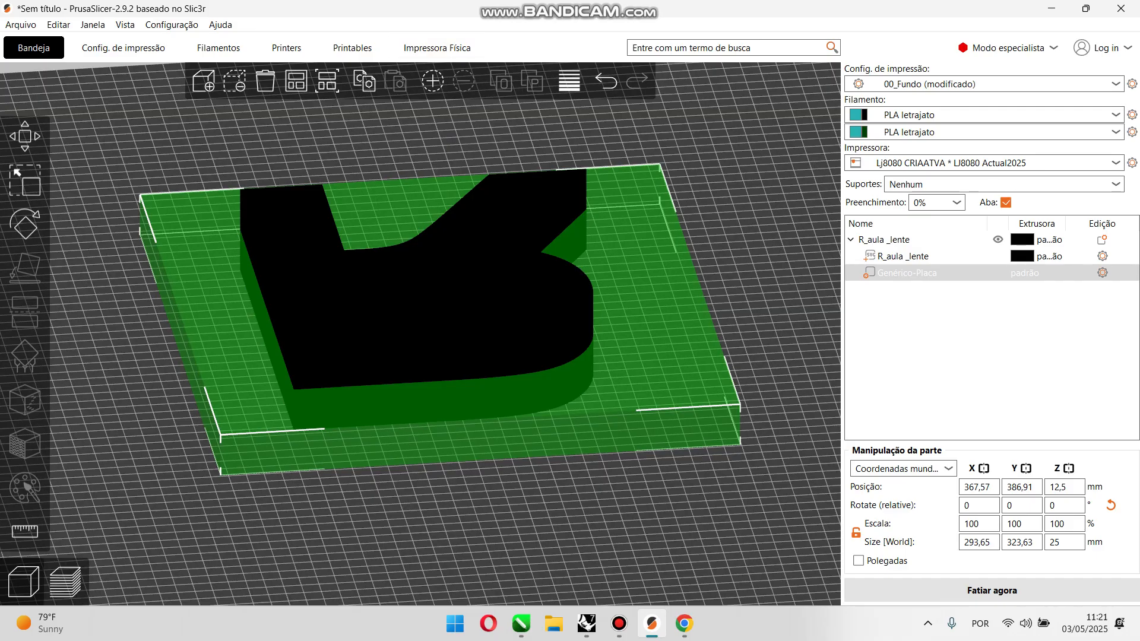
pyautogui.moveTo(760, 297); pyautogui.dragTo(760, 300)
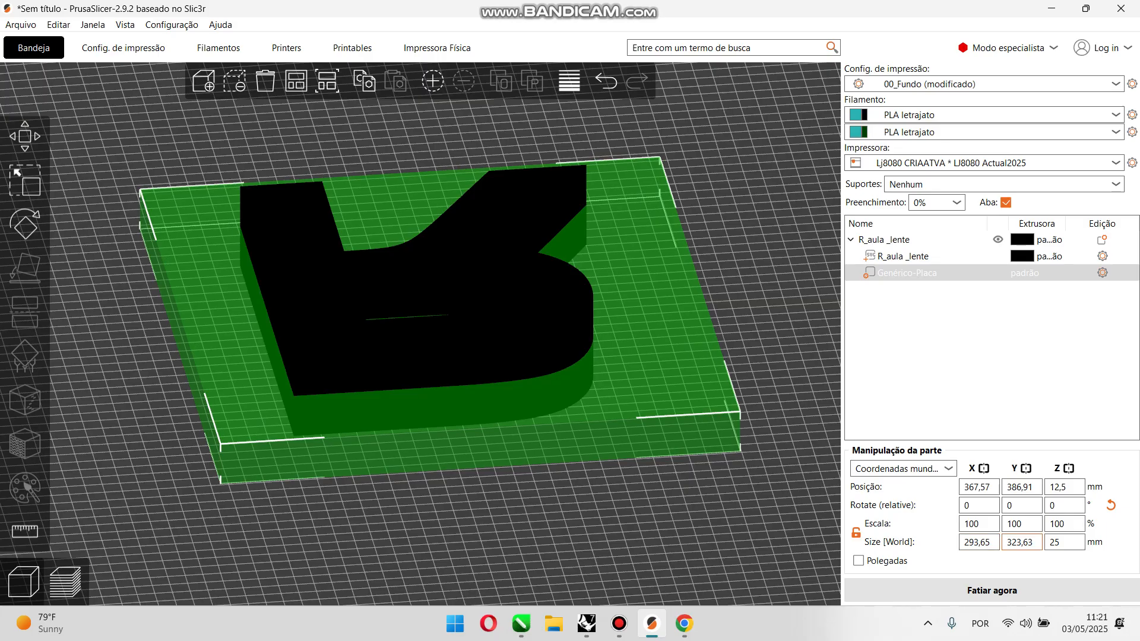
pyautogui.click(1064, 542)
pyautogui.click(1067, 487)
pyautogui.moveTo(1067, 486); pyautogui.dragTo(1049, 487)
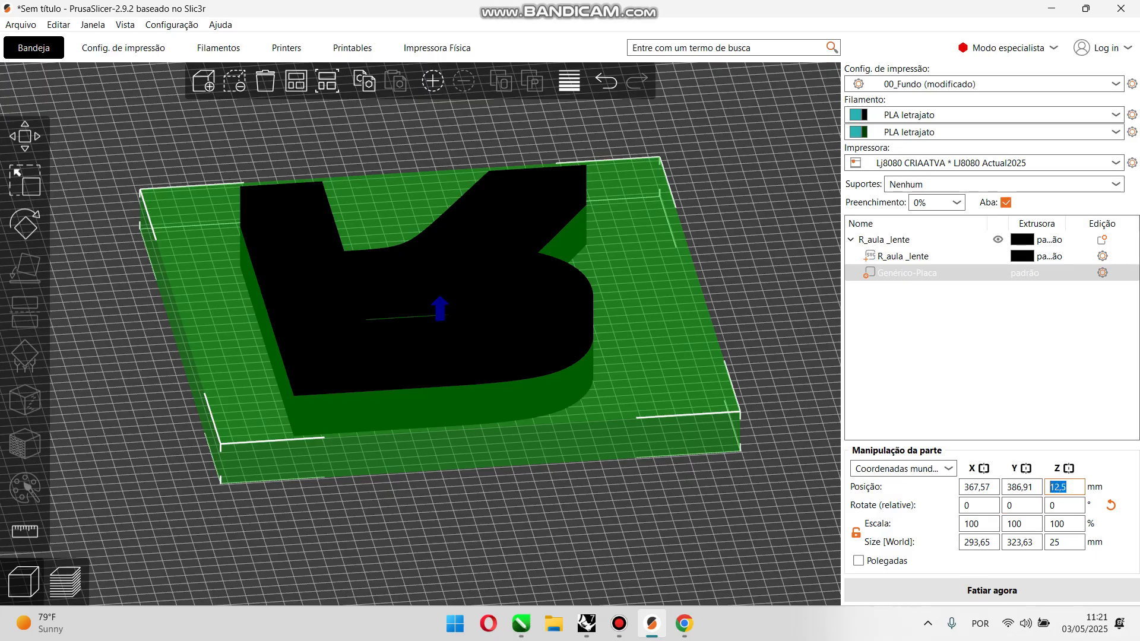
pyautogui.write('0')
pyautogui.press('Return')
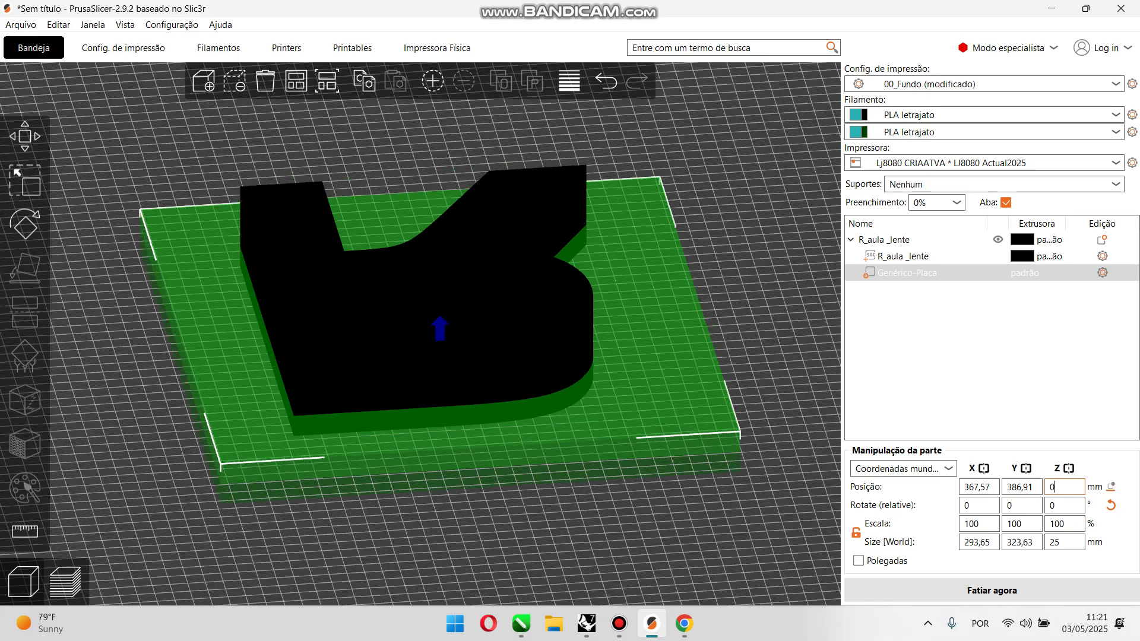
# Step: Try a Z size of 4 mm for the slab modifier, and undo the resize
pyautogui.moveTo(1066, 542); pyautogui.dragTo(1038, 542)
pyautogui.write('4')
pyautogui.click(766, 505)
pyautogui.moveTo(766, 505); pyautogui.dragTo(766, 488)
pyautogui.scroll(6, 742, 409)
pyautogui.scroll(-4, 742, 451)
pyautogui.moveTo(742, 451); pyautogui.dragTo(747, 462)
pyautogui.scroll(-2, 424, 332)
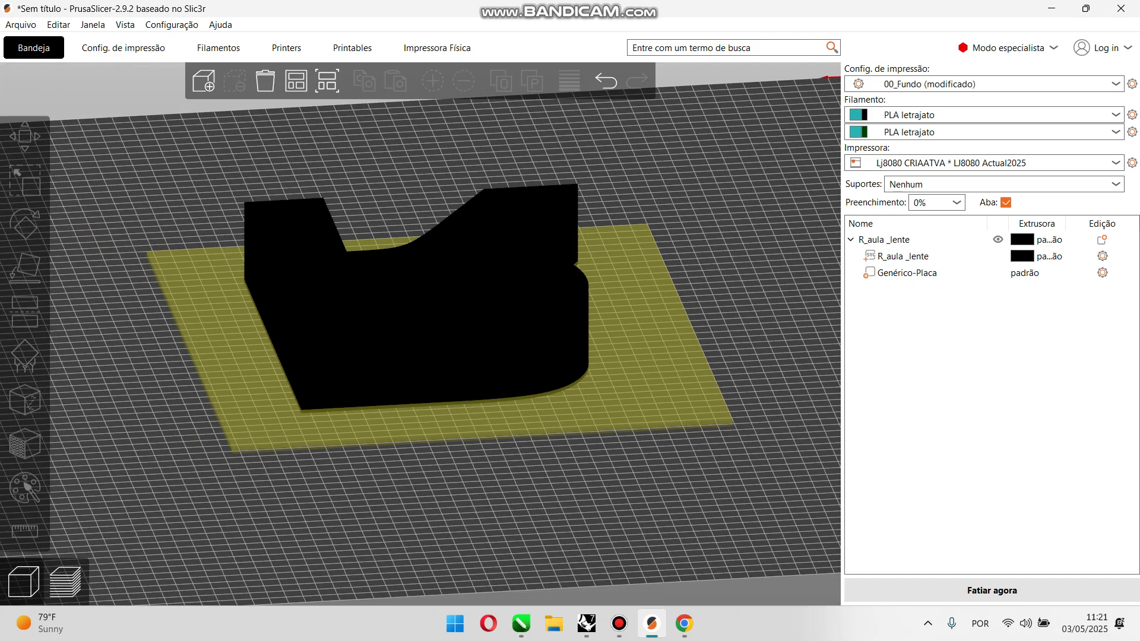
pyautogui.click(659, 380)
pyautogui.hotkey('ctrl', 'z')
pyautogui.hotkey('ctrl', 'y')
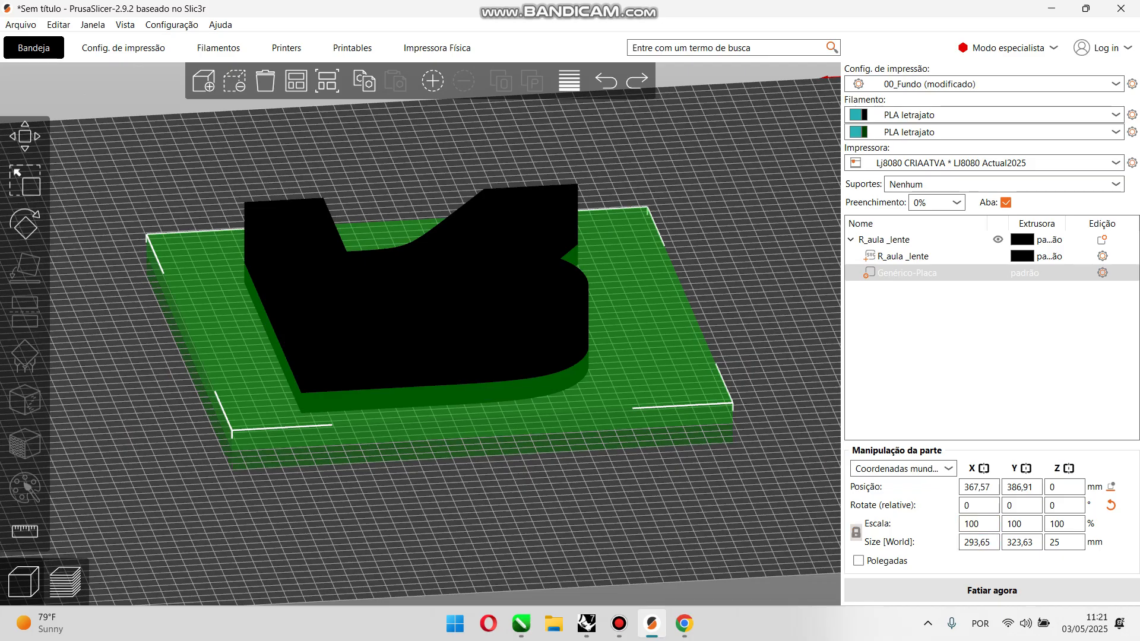
# Step: Try to set the slab's Z size to 4 mm with the scale proportions locked, and undo it
pyautogui.doubleClick(1058, 542)
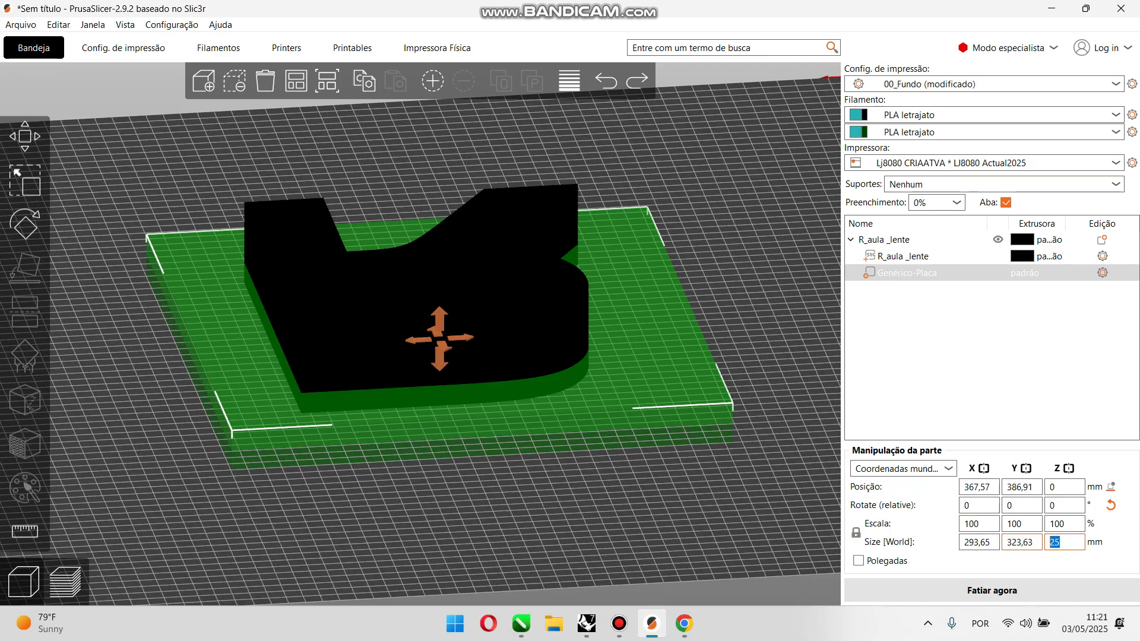
pyautogui.write('4')
pyautogui.press('Return')
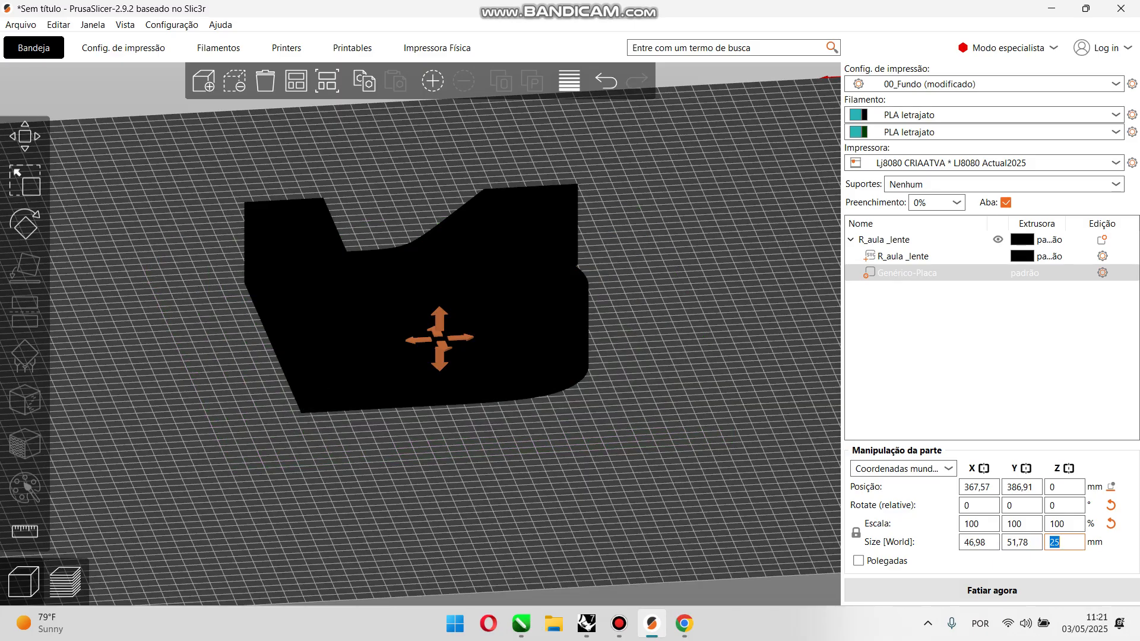
pyautogui.hotkey('ctrl', 'z')
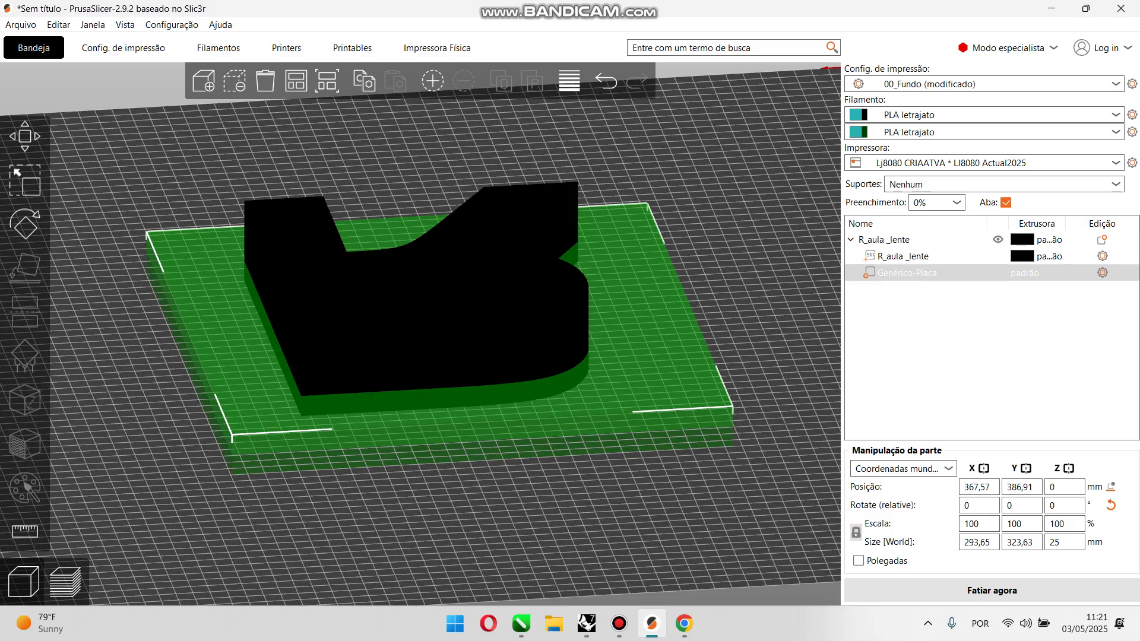
# Step: Unlock the slab modifier's scale proportions and set only its Z size to 4 mm
pyautogui.click(856, 533)
pyautogui.moveTo(1067, 543); pyautogui.dragTo(1036, 543)
pyautogui.write('4')
pyautogui.press('Return')
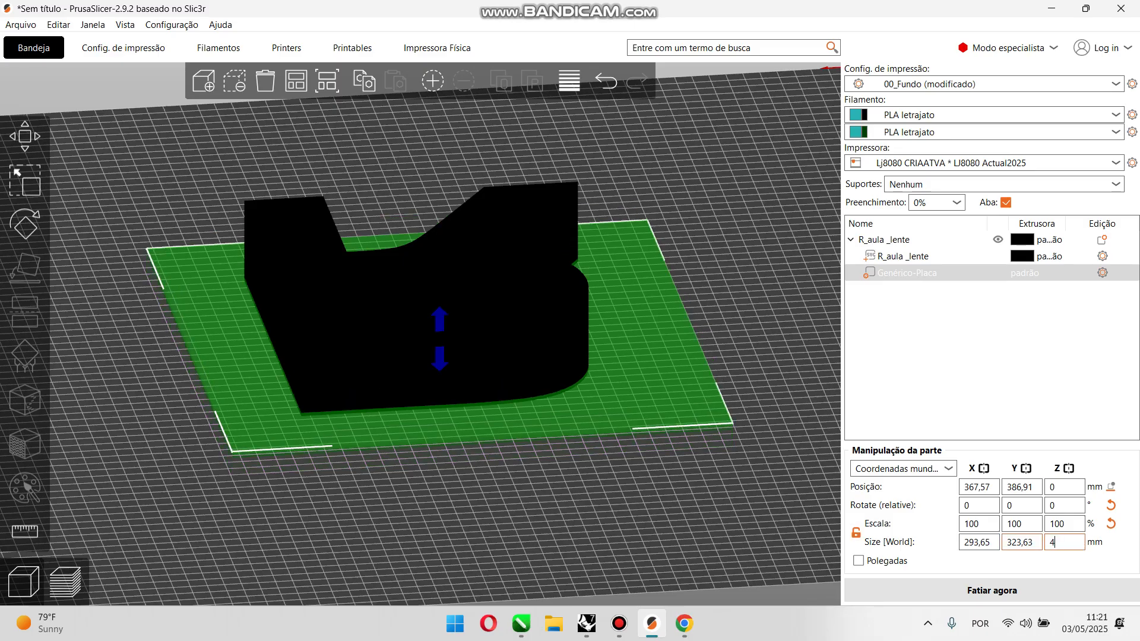
pyautogui.press('Escape')
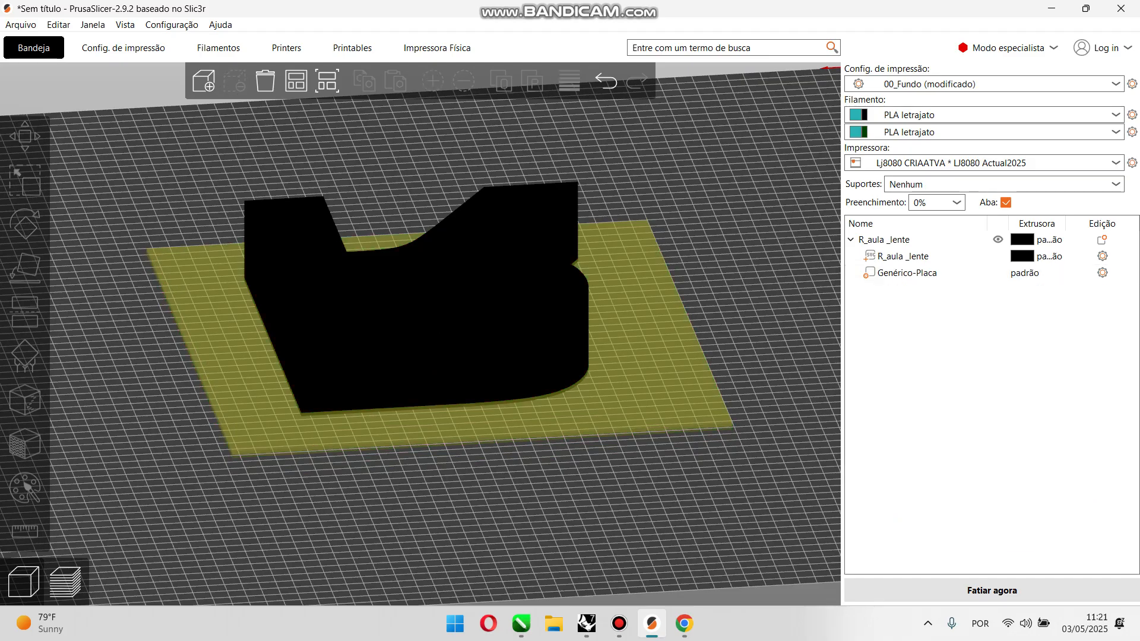
# Step: Raise the slab modifier to a Z position of about 2 mm so its underside rests on the bed
pyautogui.press('3')
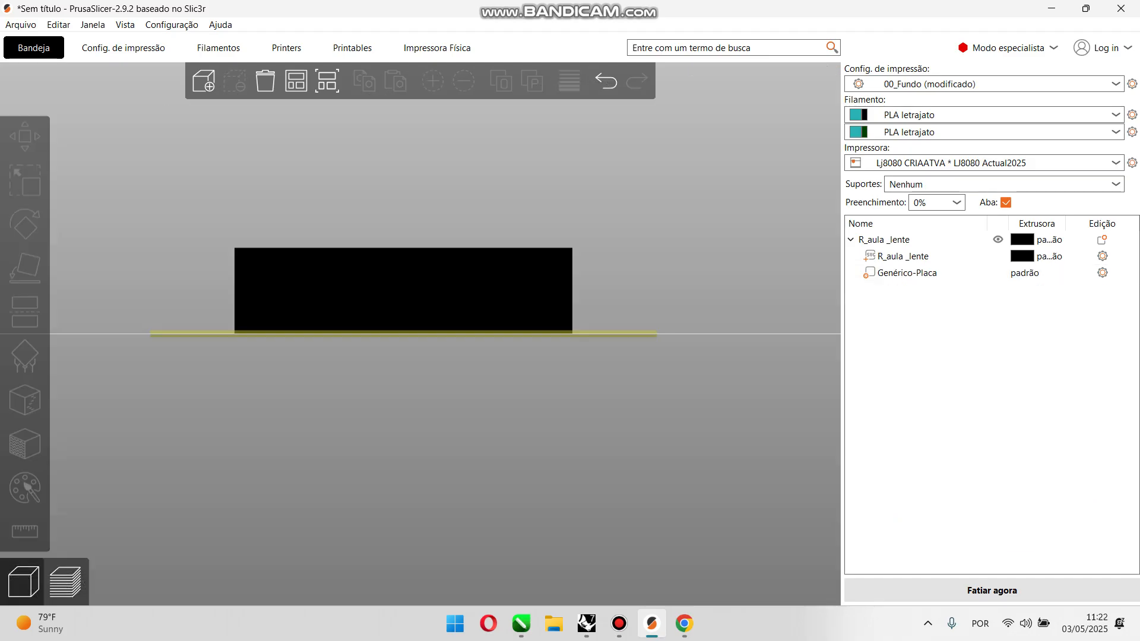
pyautogui.scroll(8, 701, 261)
pyautogui.moveTo(700, 261); pyautogui.dragTo(316, 305)
pyautogui.scroll(6, 421, 334)
pyautogui.press('Escape')
pyautogui.click(534, 415)
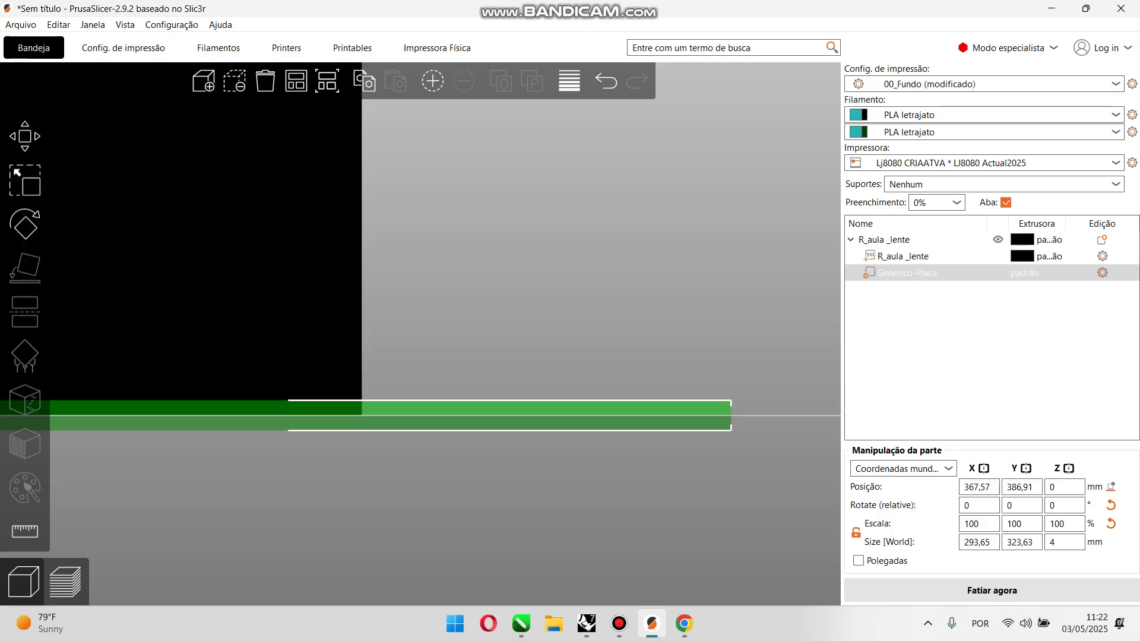
pyautogui.scroll(3, 418, 337)
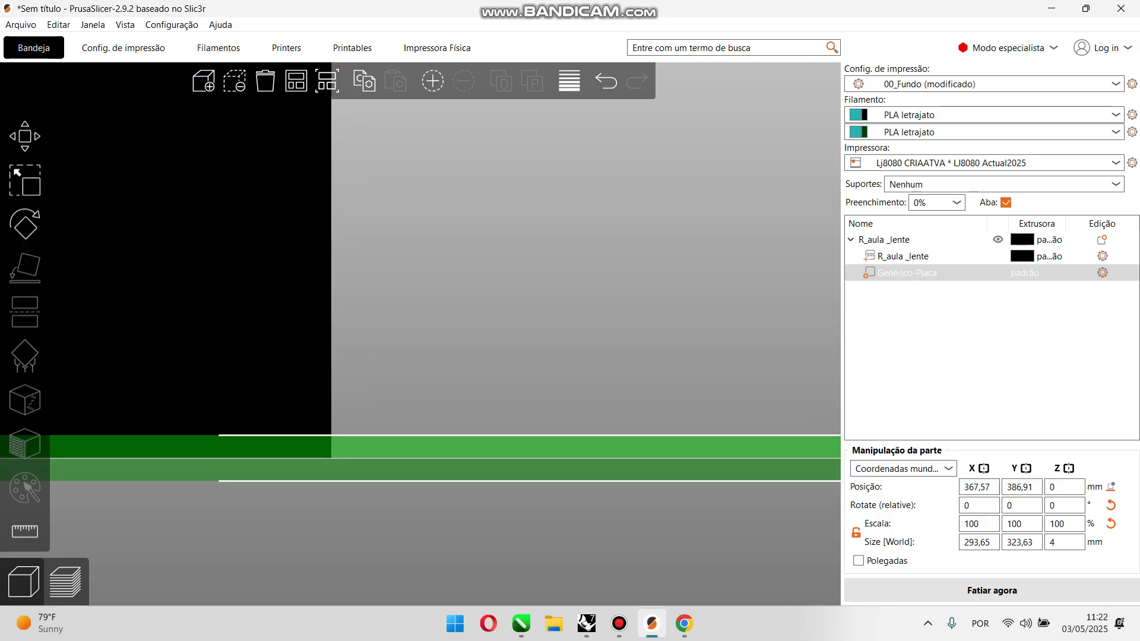
pyautogui.write(',1')
pyautogui.press('Return')
pyautogui.moveTo(417, 456); pyautogui.dragTo(418, 434)
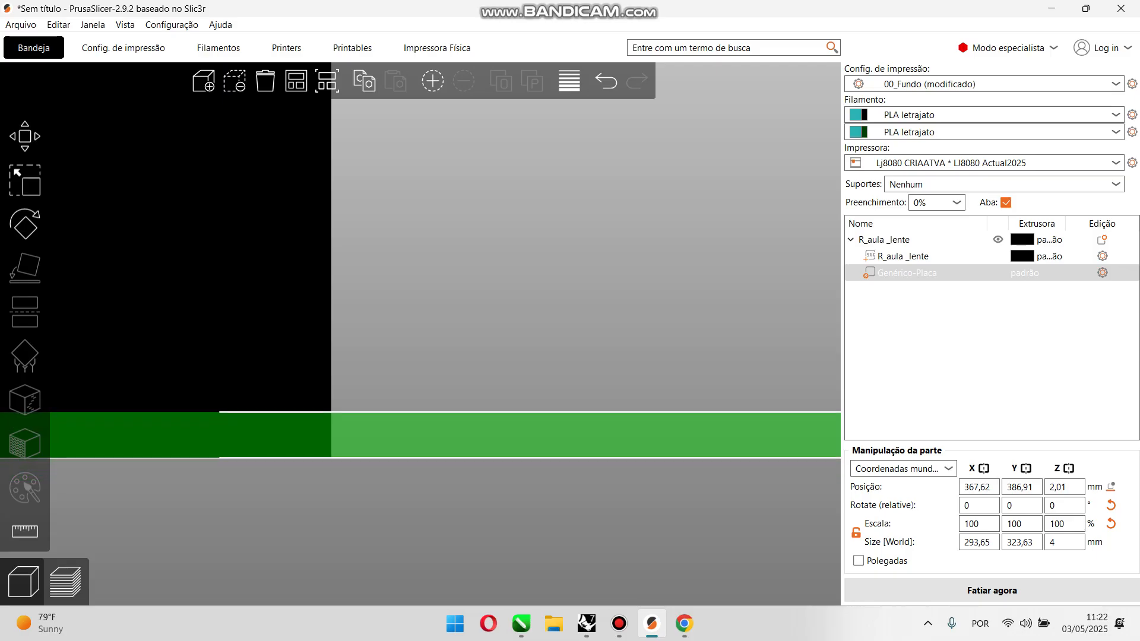
pyautogui.click(451, 368)
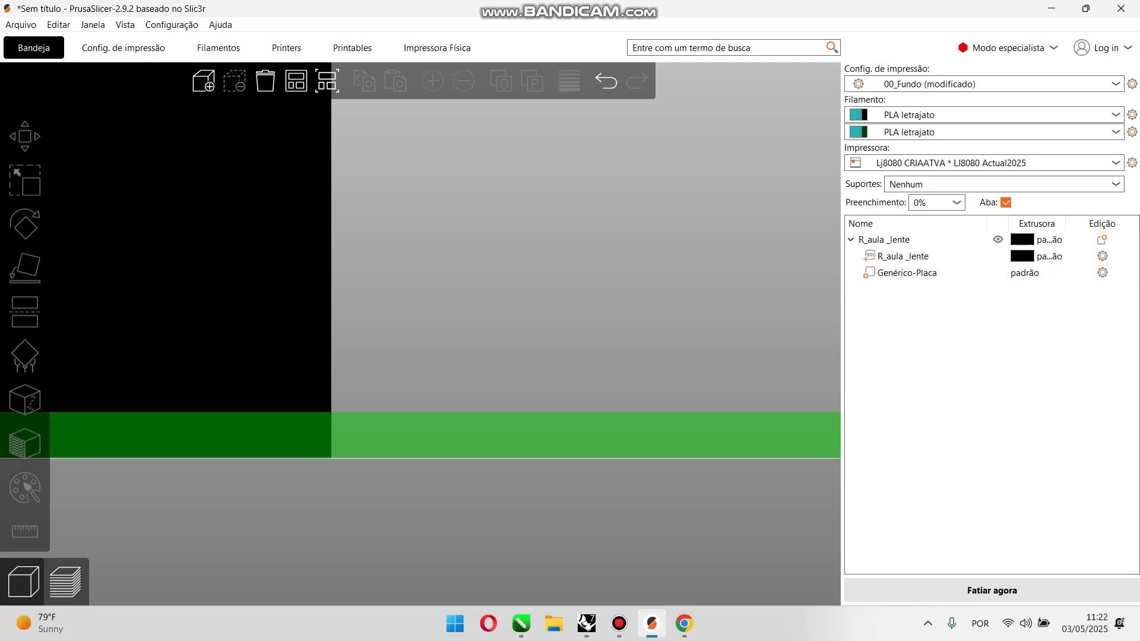
pyautogui.click(380, 436)
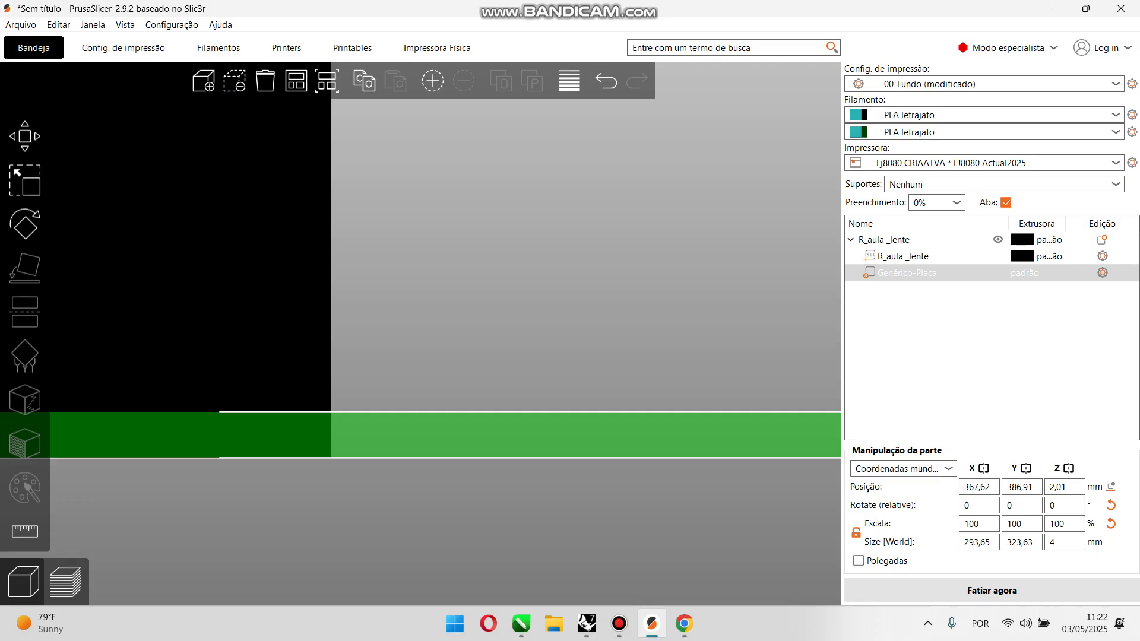
# Step: Add Camadas e perímetros settings to the Genérico-Placa modifier, set its perimeters to 4, and slice the lens
pyautogui.scroll(-3, 418, 335)
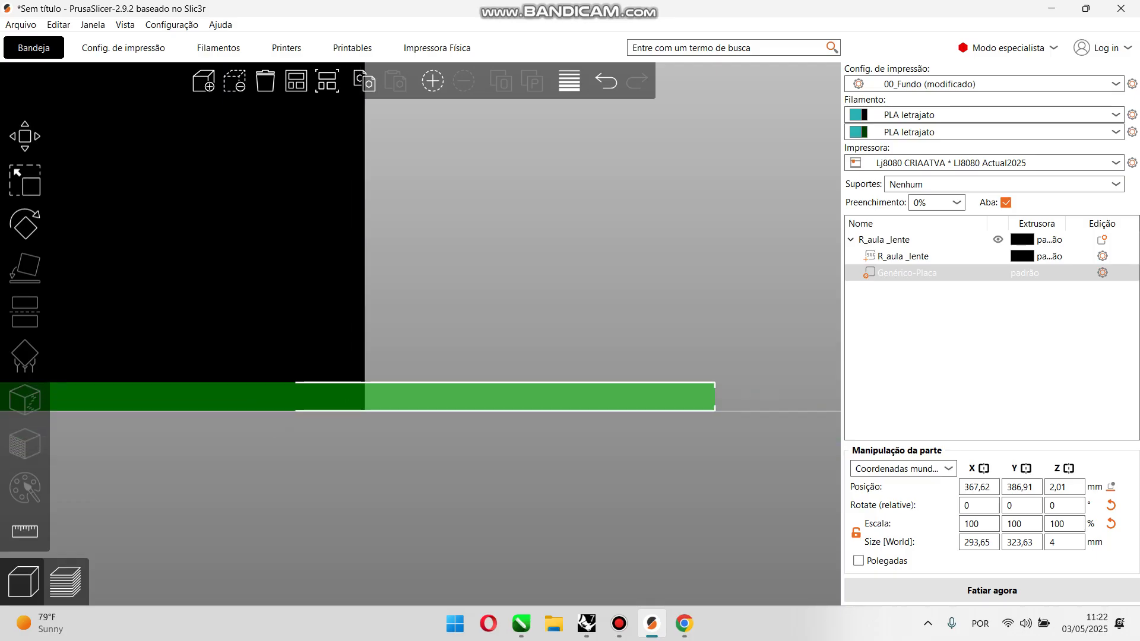
pyautogui.moveTo(428, 463); pyautogui.dragTo(435, 473)
pyautogui.scroll(-7, 421, 335)
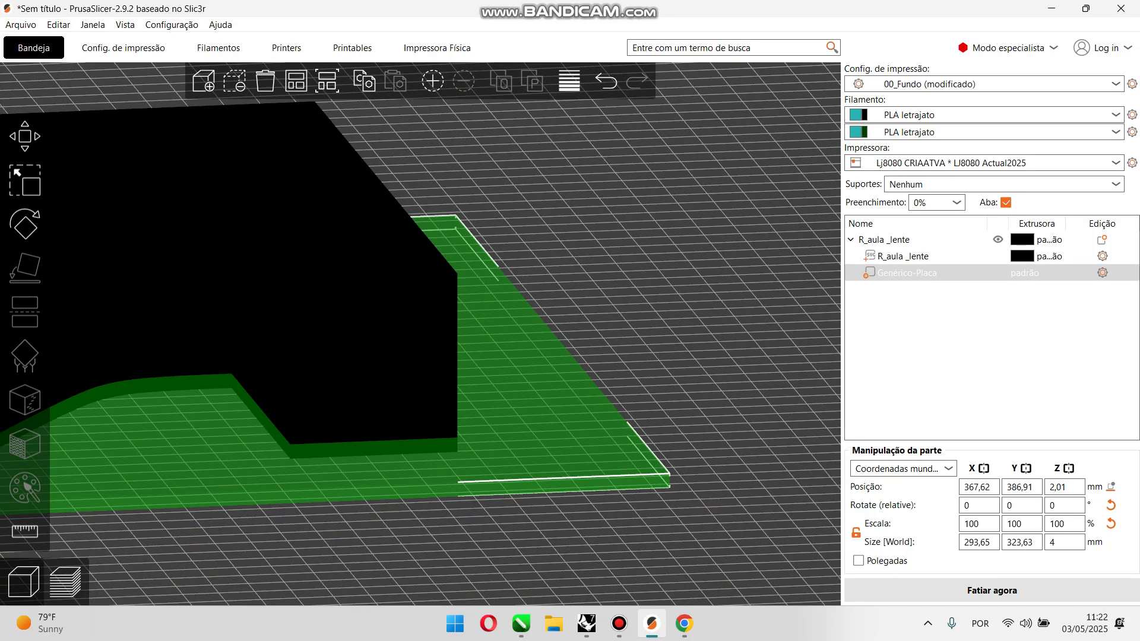
pyautogui.scroll(-10, 420, 334)
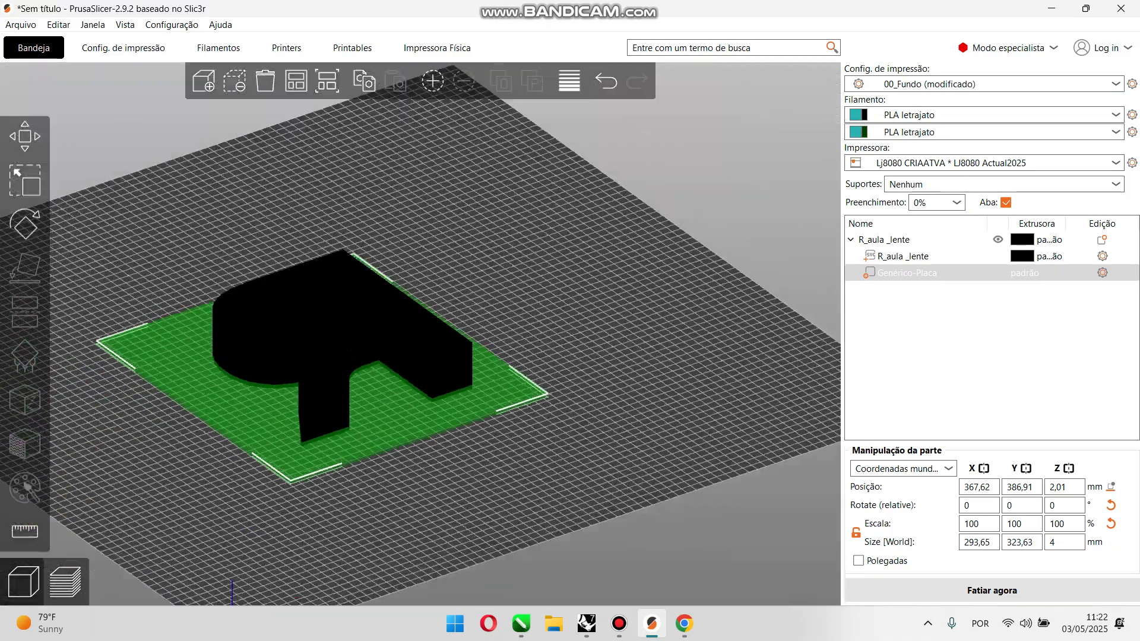
pyautogui.moveTo(570, 380)
pyautogui.mouseDown()
pyautogui.moveTo(548, 412)
pyautogui.moveTo(566, 398)
pyautogui.mouseUp()
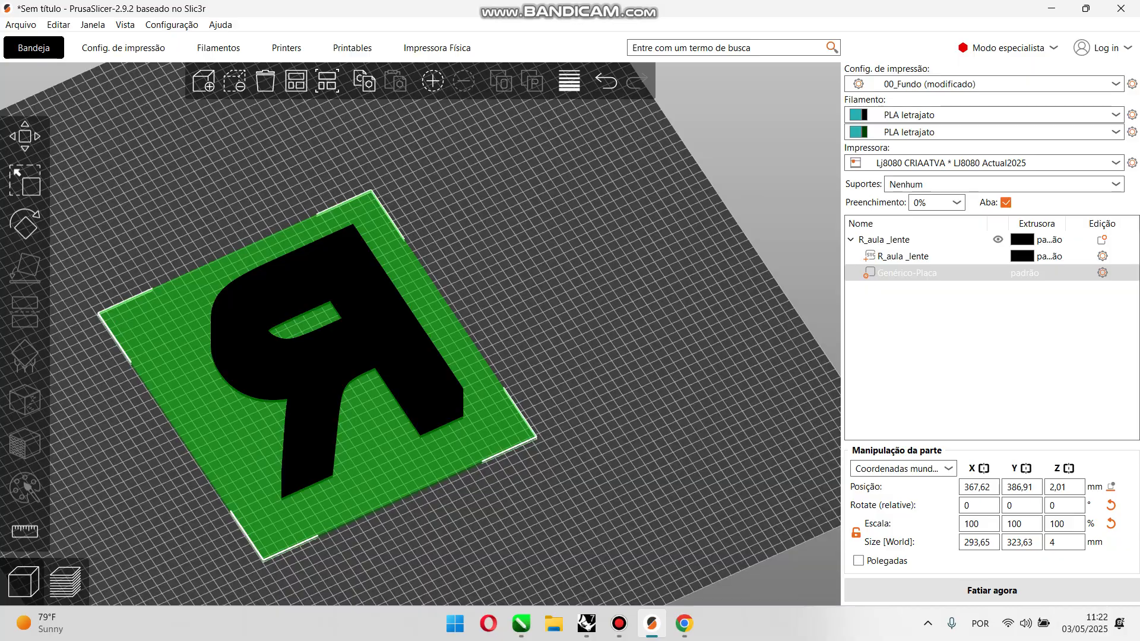
pyautogui.press('Escape')
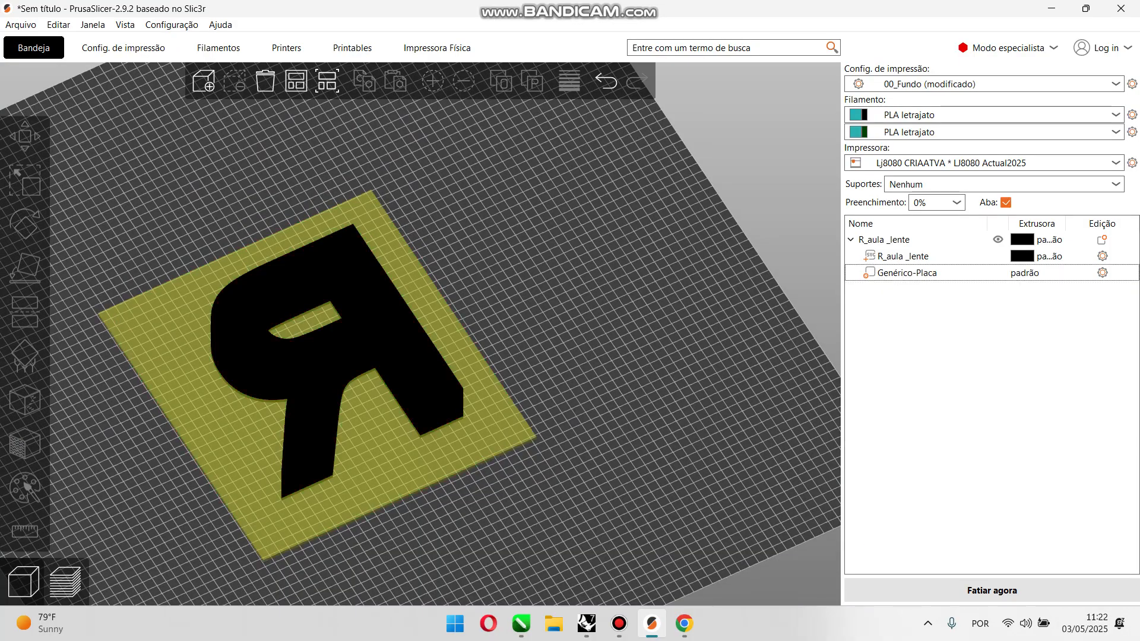
pyautogui.click(907, 273)
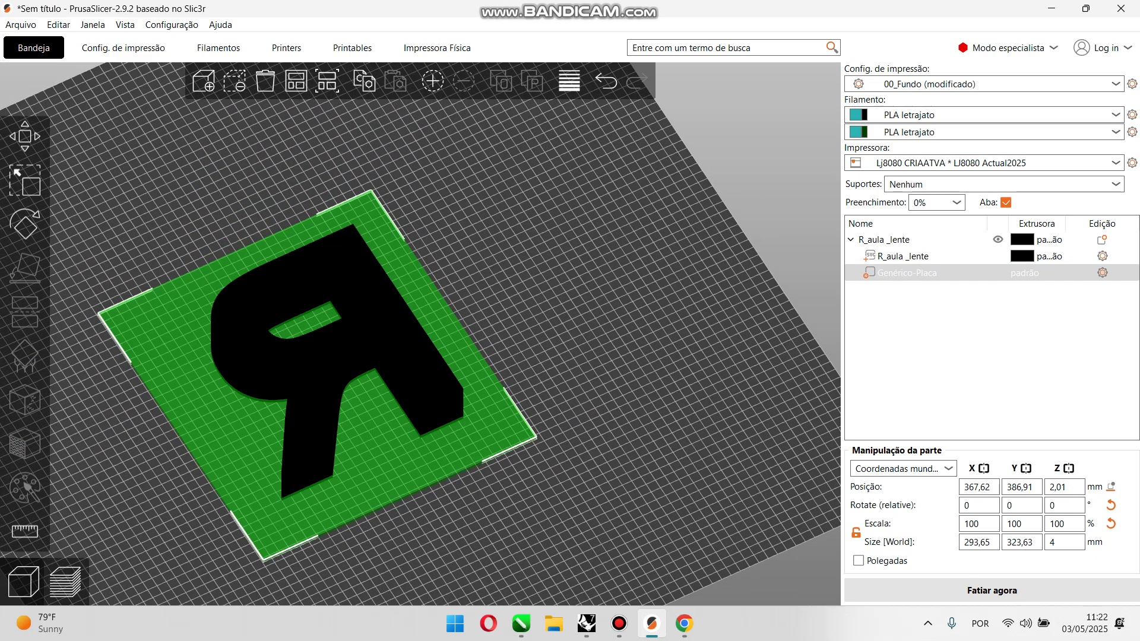
pyautogui.click(1103, 273)
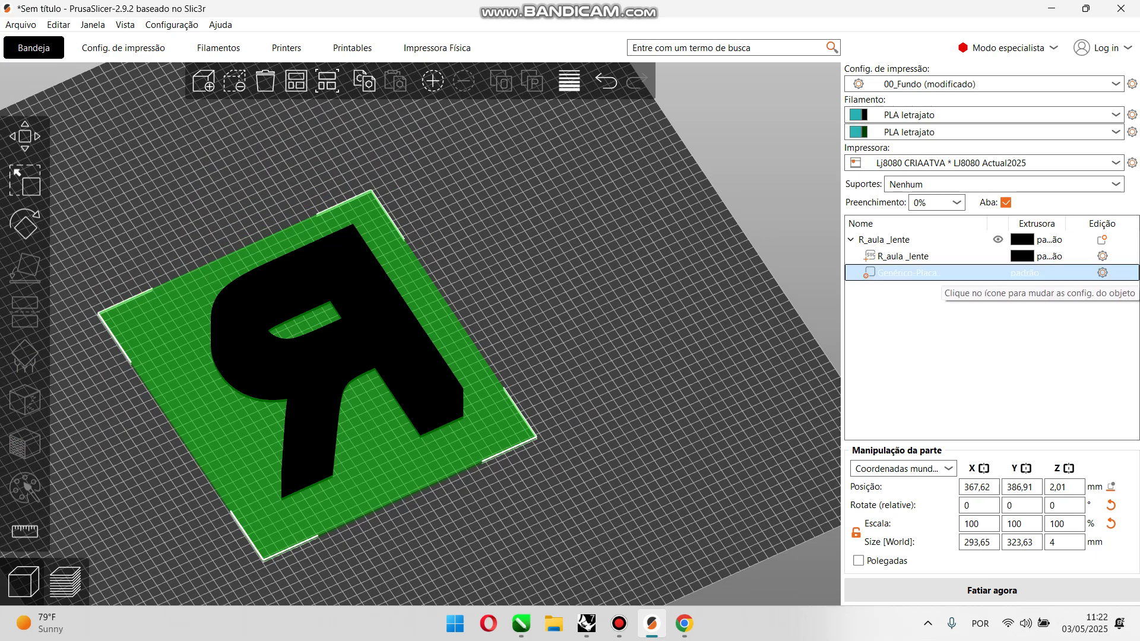
pyautogui.click(1103, 273)
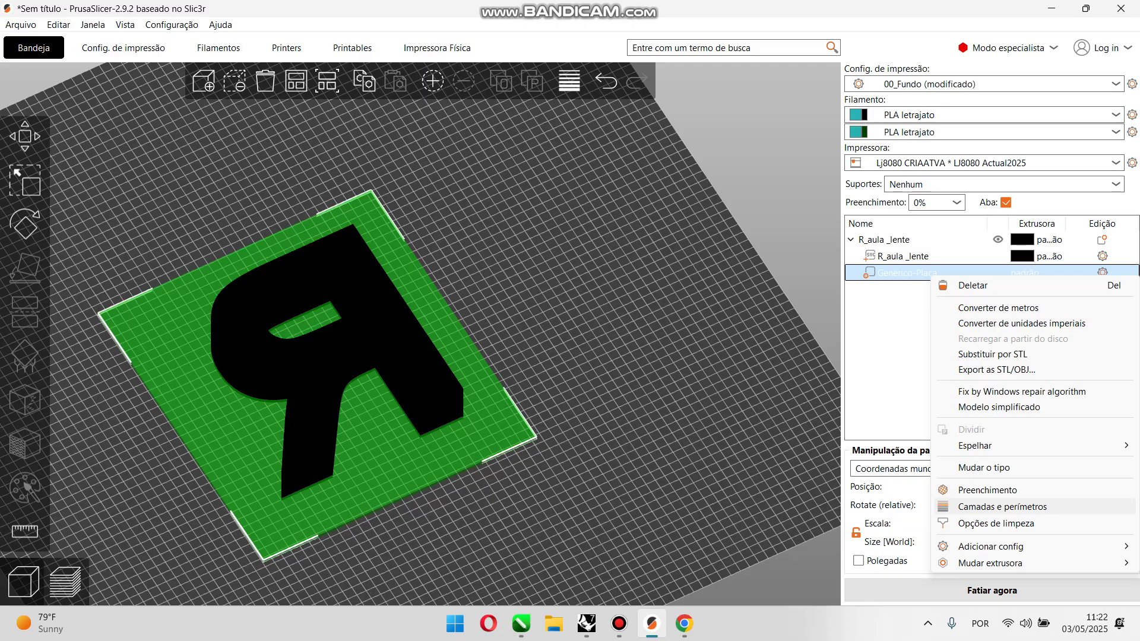
pyautogui.click(1002, 506)
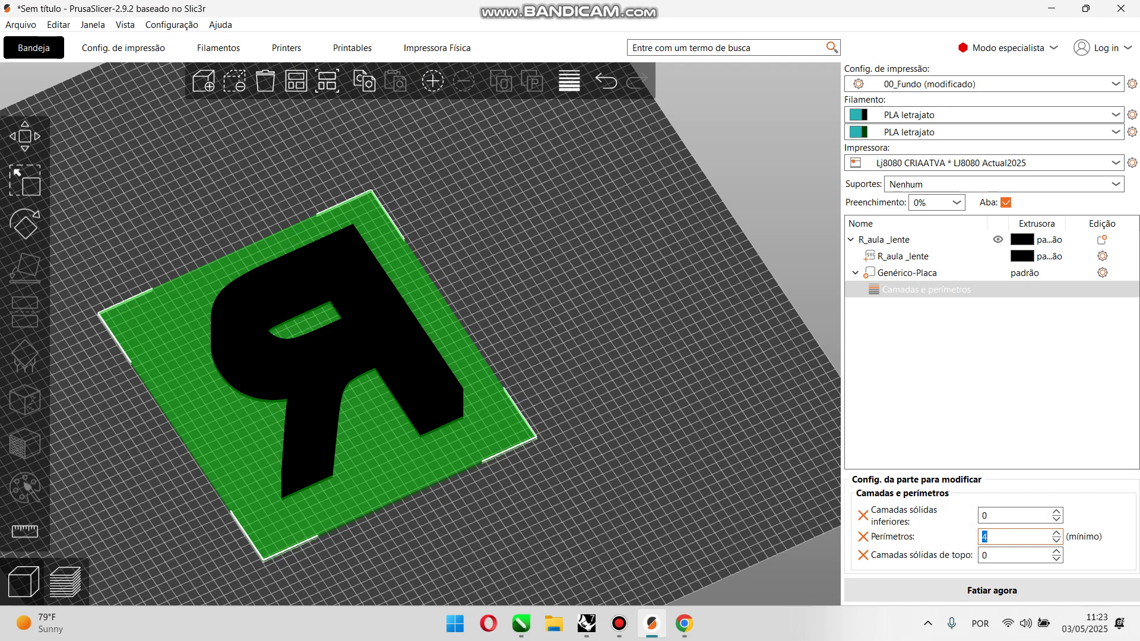
pyautogui.click(980, 380)
pyautogui.click(991, 590)
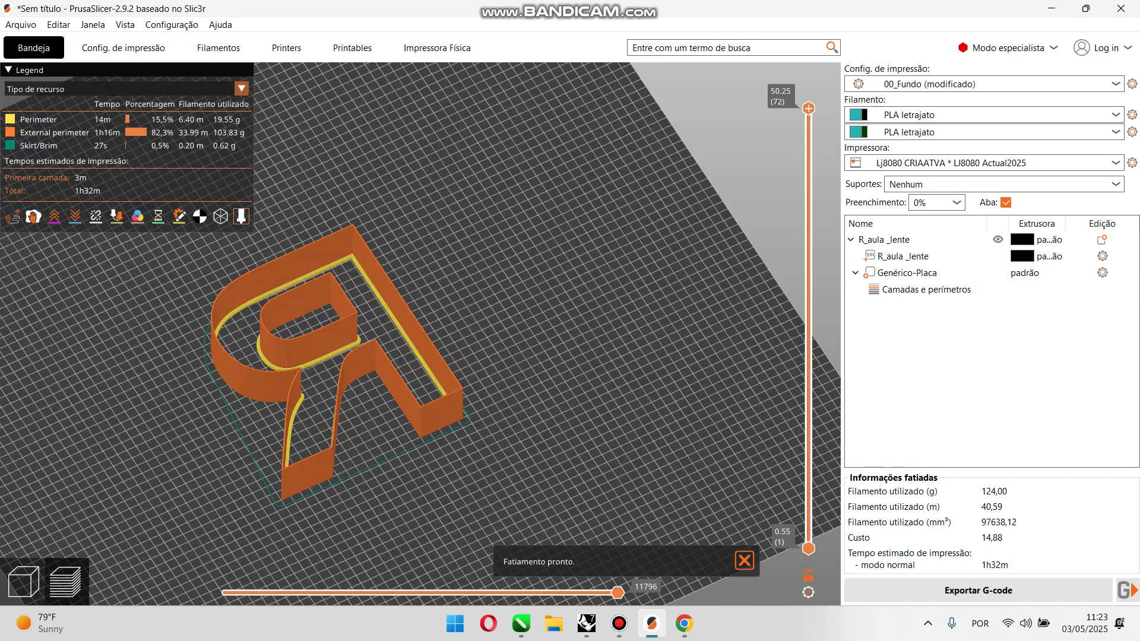
# Step: Examine the sliced preview up close, checking the extra inner perimeters along the base of the R's walls
pyautogui.scroll(10, 351, 318)
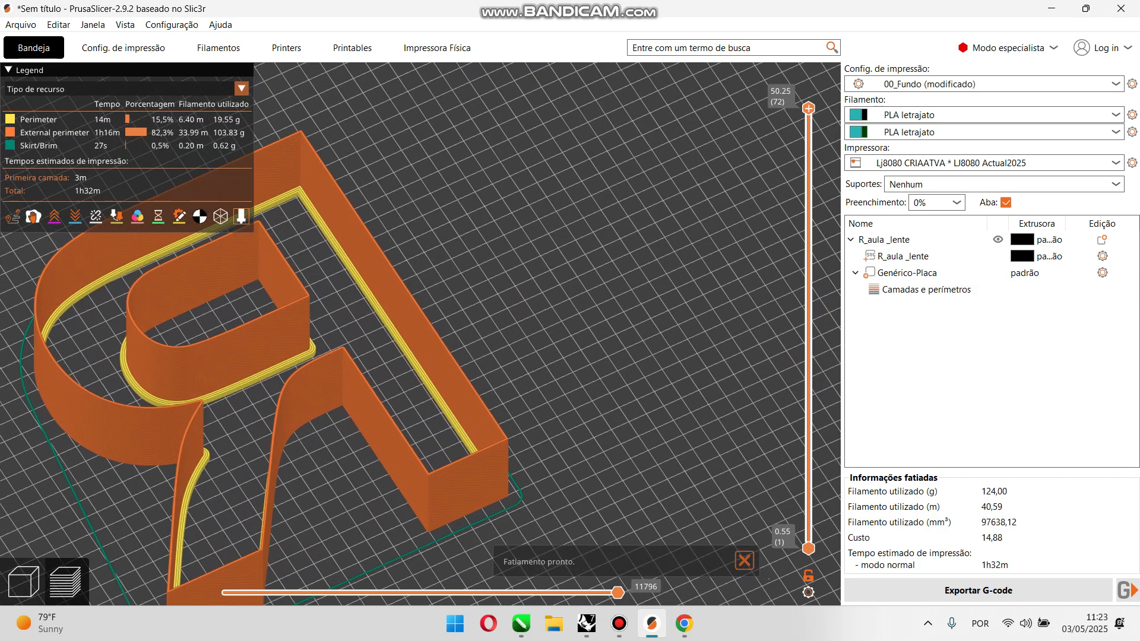
pyautogui.scroll(2, 380, 315)
pyautogui.moveTo(475, 315); pyautogui.dragTo(407, 309)
pyautogui.scroll(3, 439, 315)
pyautogui.scroll(2, 357, 333)
pyautogui.scroll(2, 407, 308)
pyautogui.moveTo(380, 356); pyautogui.dragTo(408, 311)
pyautogui.scroll(3, 404, 320)
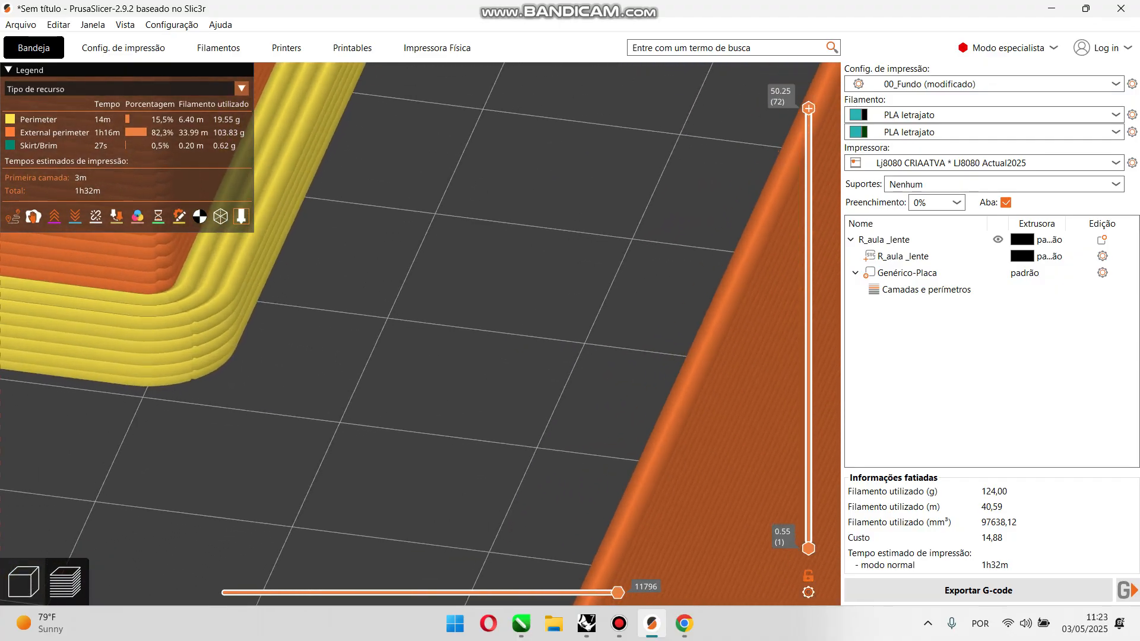
pyautogui.scroll(2, 380, 320)
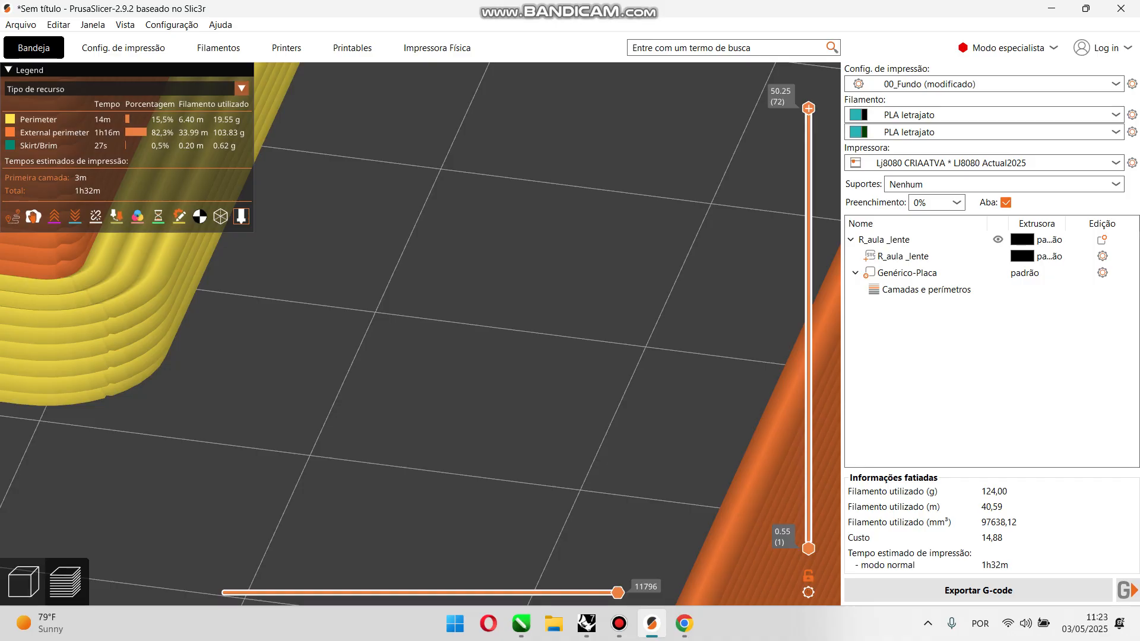
pyautogui.scroll(-10, 391, 320)
pyautogui.moveTo(392, 321); pyautogui.dragTo(407, 339)
pyautogui.scroll(-3, 420, 332)
pyautogui.scroll(-5, 415, 321)
pyautogui.scroll(7, 407, 339)
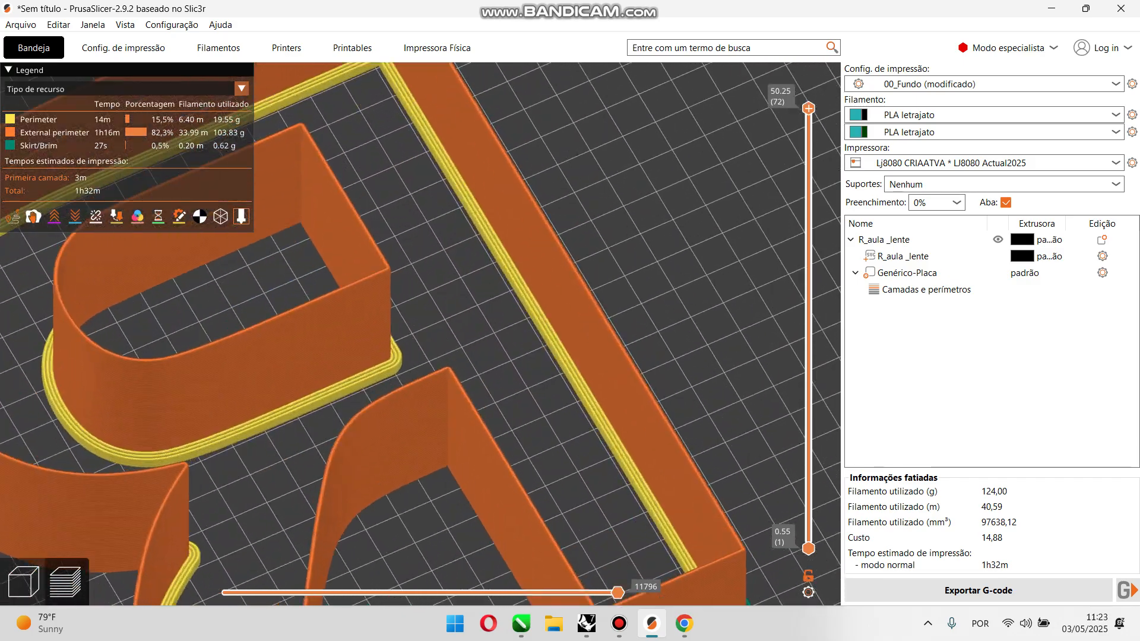
pyautogui.scroll(2, 407, 341)
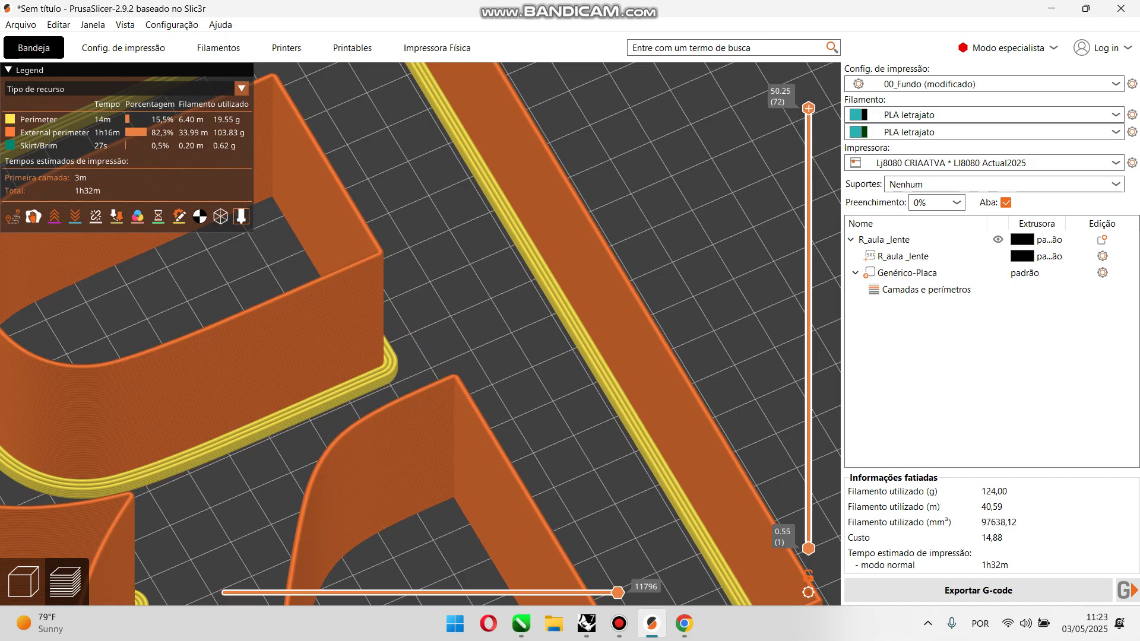
# Step: Reduce the slab modifier's perimeters to 2 and slice the lens again
pyautogui.click(23, 582)
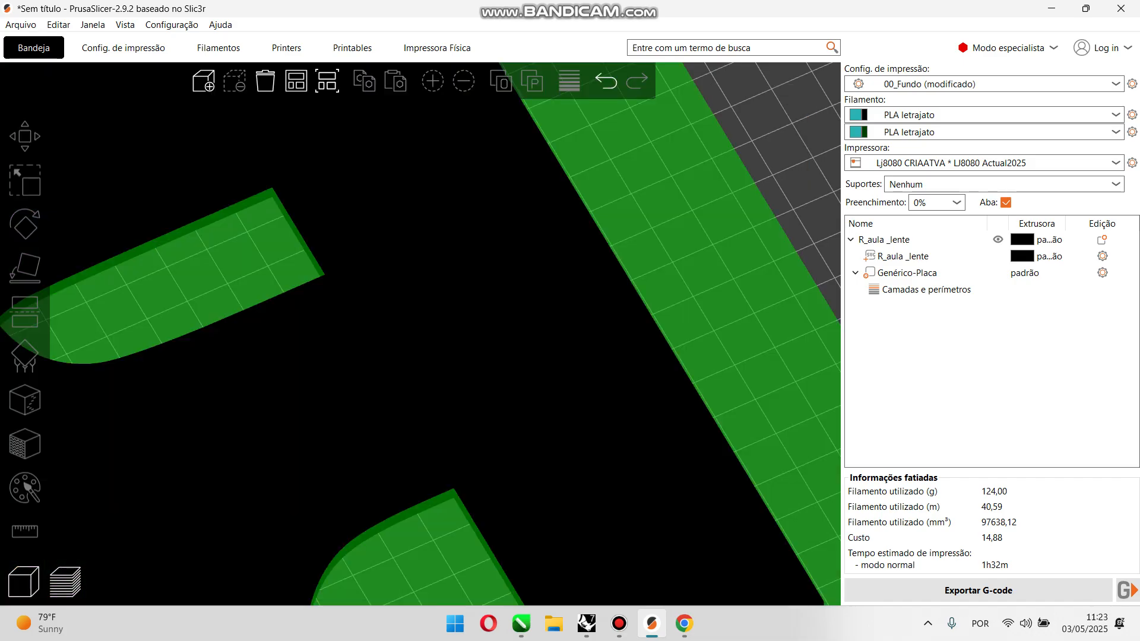
pyautogui.scroll(-7, 420, 334)
pyautogui.click(907, 273)
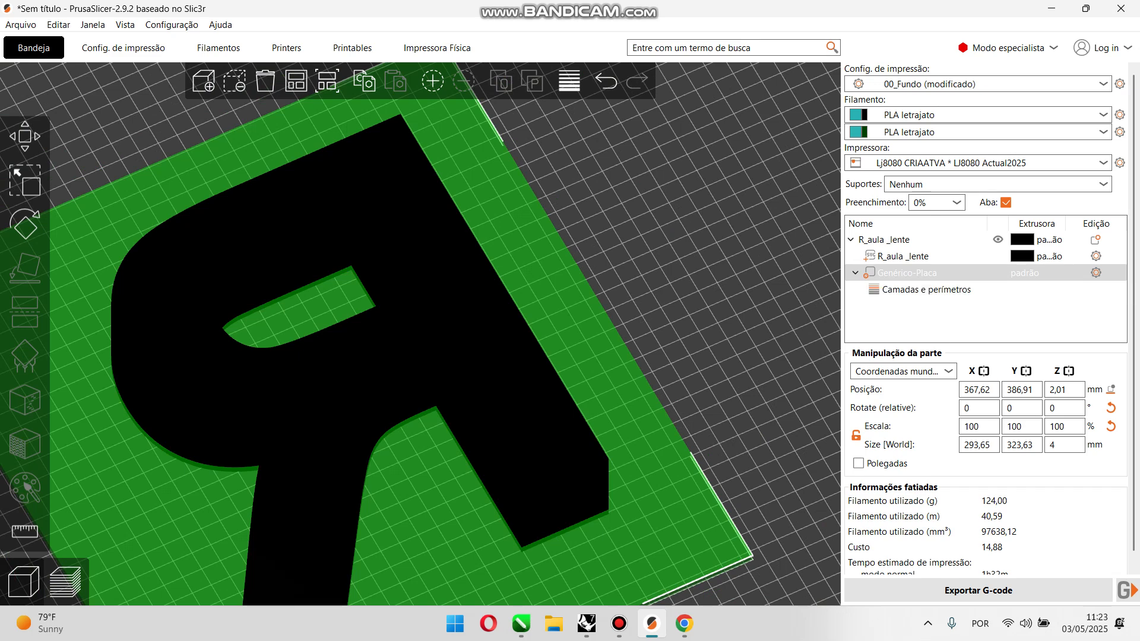
pyautogui.click(926, 290)
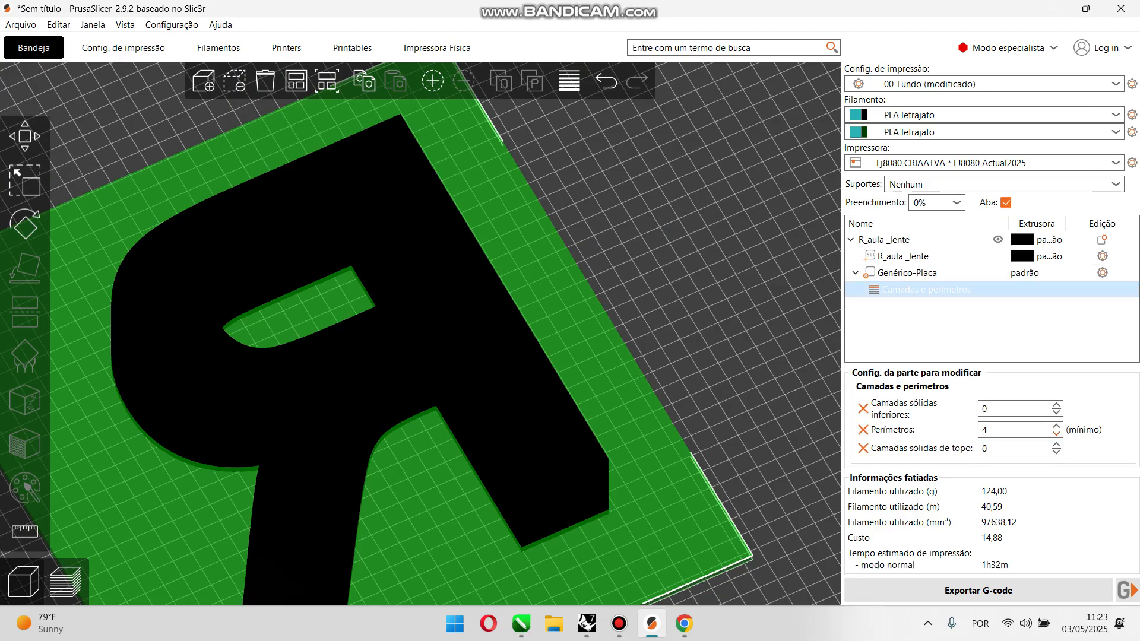
pyautogui.click(1056, 434)
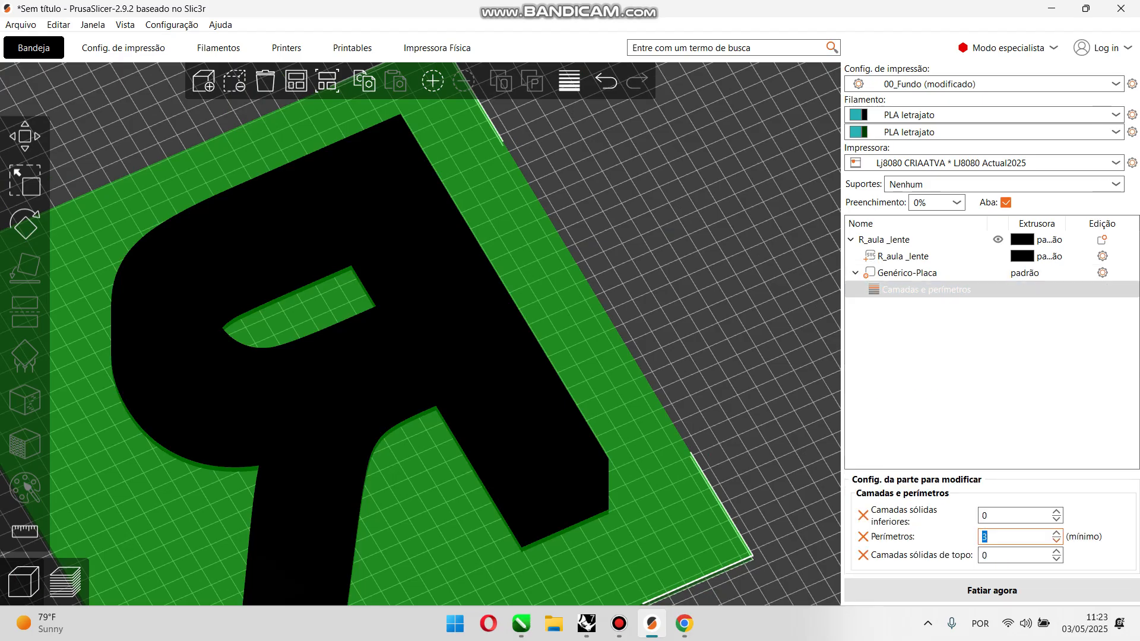
pyautogui.click(992, 591)
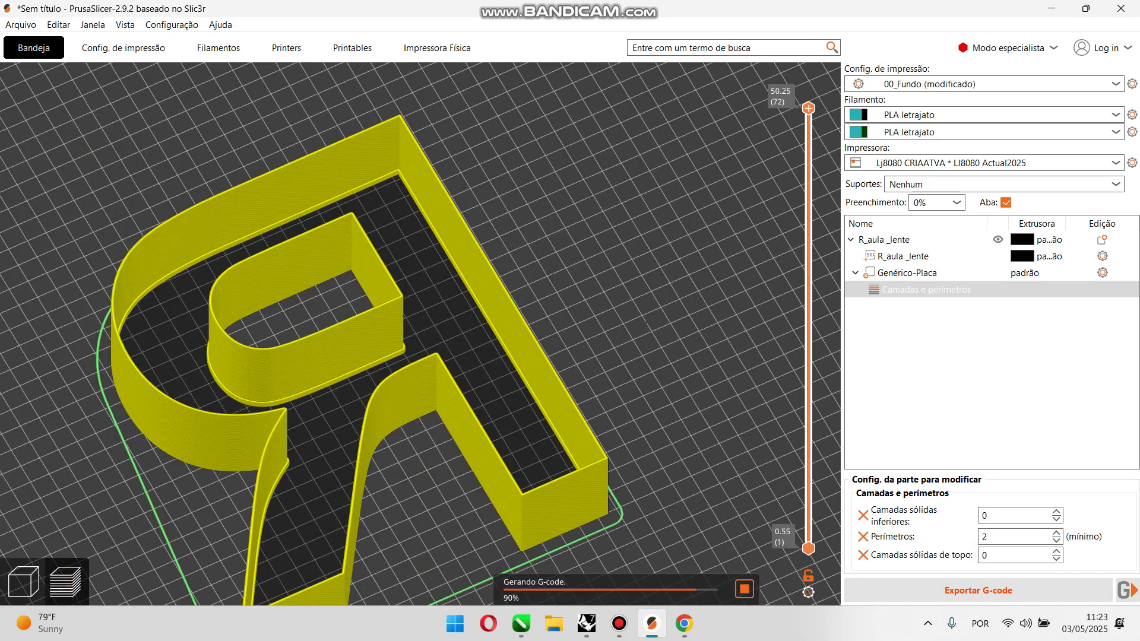
# Step: Inspect the two-perimeter ledge at the base of the walls from above and from the front
pyautogui.scroll(4, 421, 334)
pyautogui.scroll(8, 421, 333)
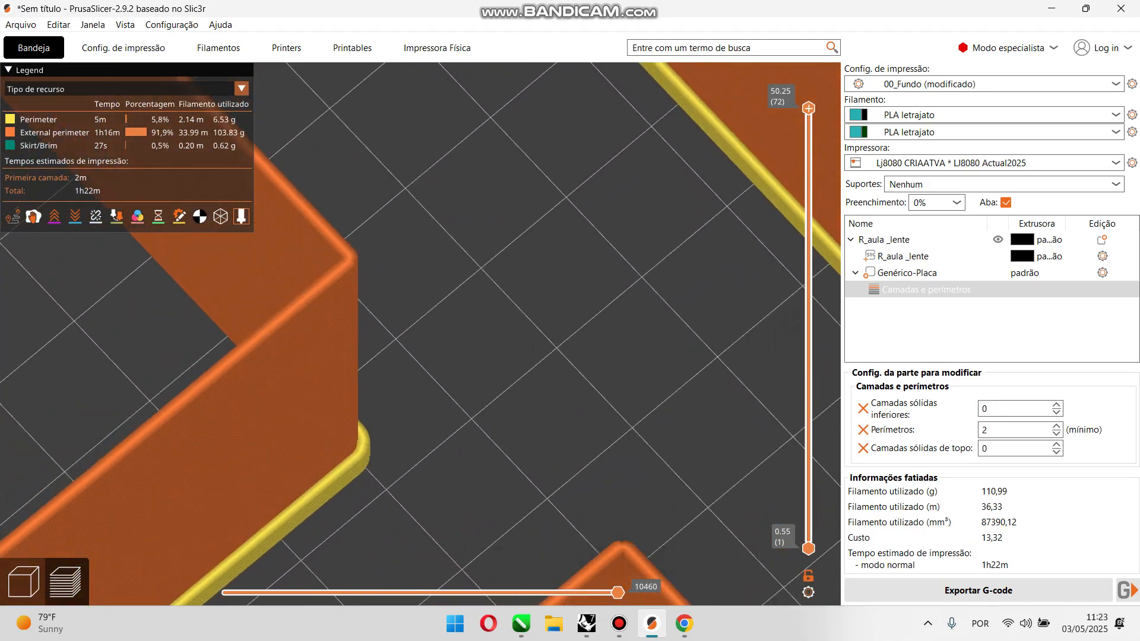
pyautogui.moveTo(808, 108)
pyautogui.mouseDown()
pyautogui.moveTo(808, 542)
pyautogui.moveTo(808, 108)
pyautogui.mouseUp()
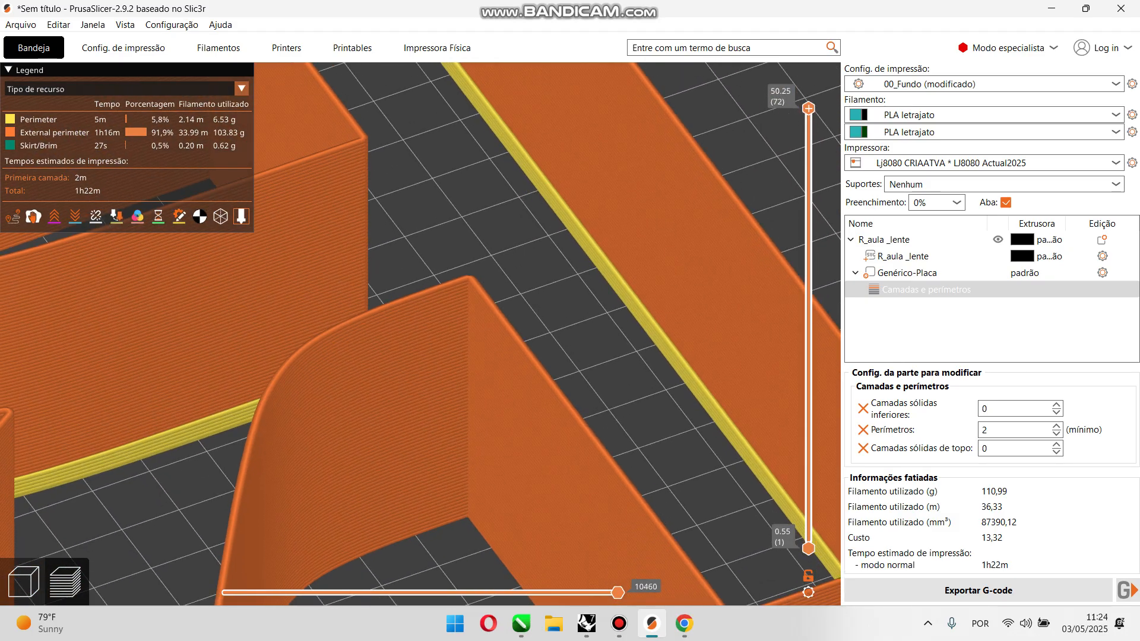
pyautogui.press('3')
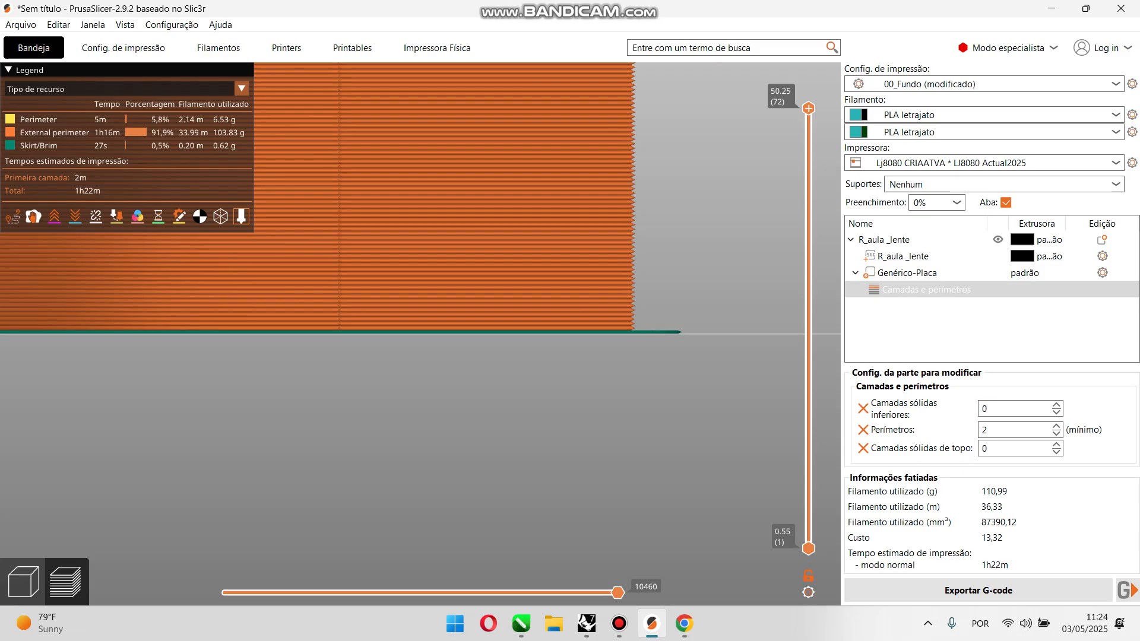
pyautogui.scroll(4, 653, 309)
pyautogui.moveTo(683, 308); pyautogui.dragTo(428, 315)
pyautogui.scroll(3, 428, 315)
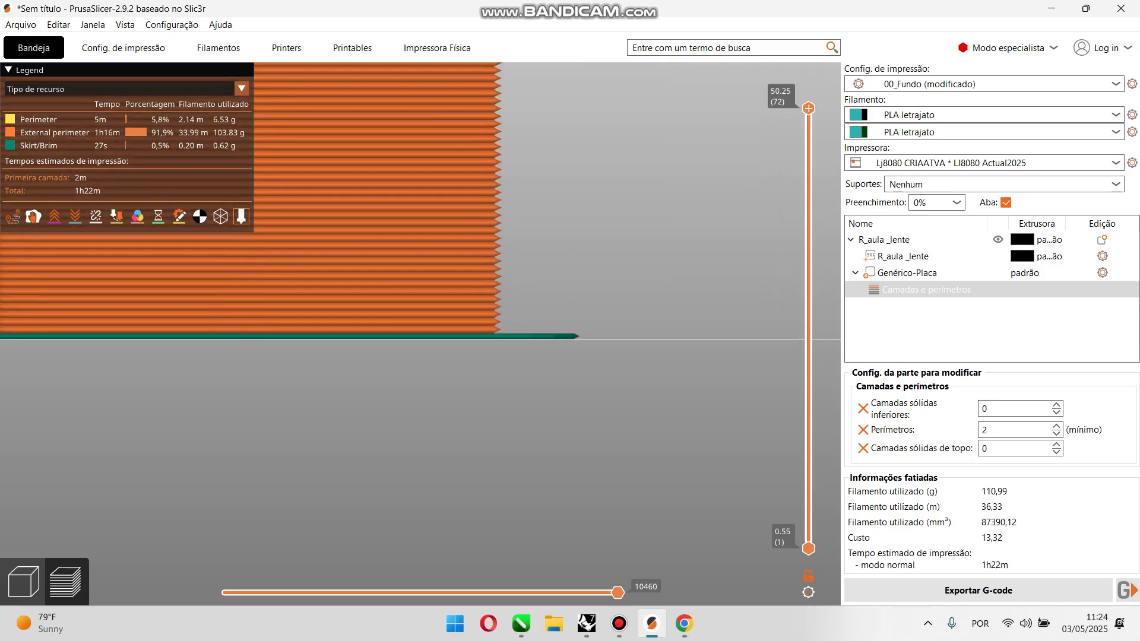
# Step: Lower the slab modifier so that about half of its thickness sits below the bed, and reslice the lens
pyautogui.click(24, 582)
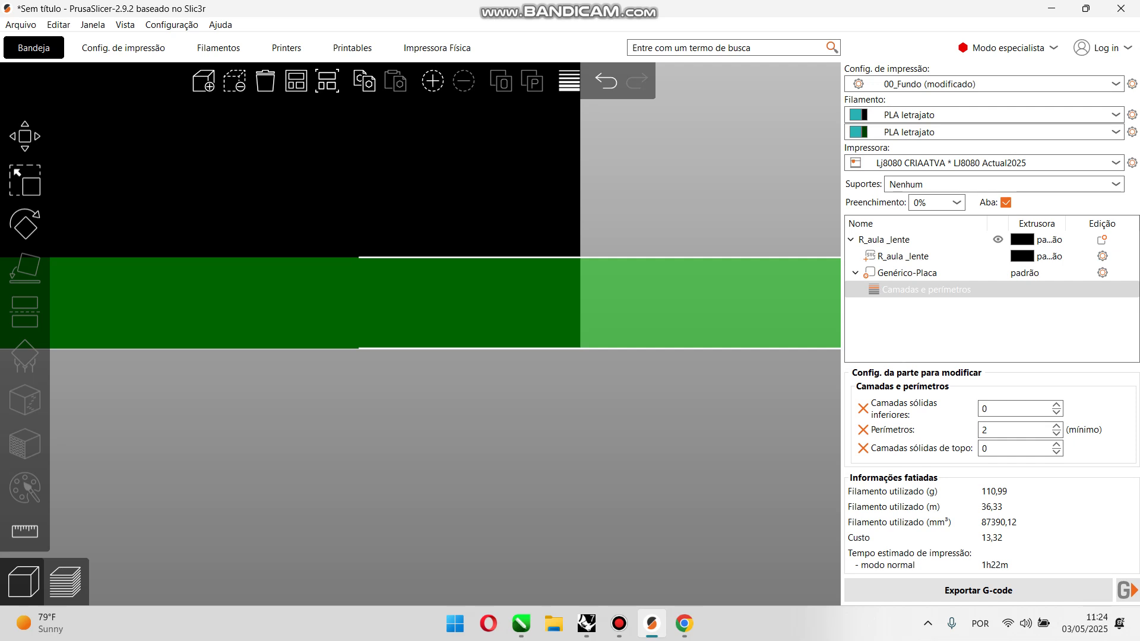
pyautogui.scroll(-5, 420, 333)
pyautogui.moveTo(451, 323); pyautogui.dragTo(451, 323)
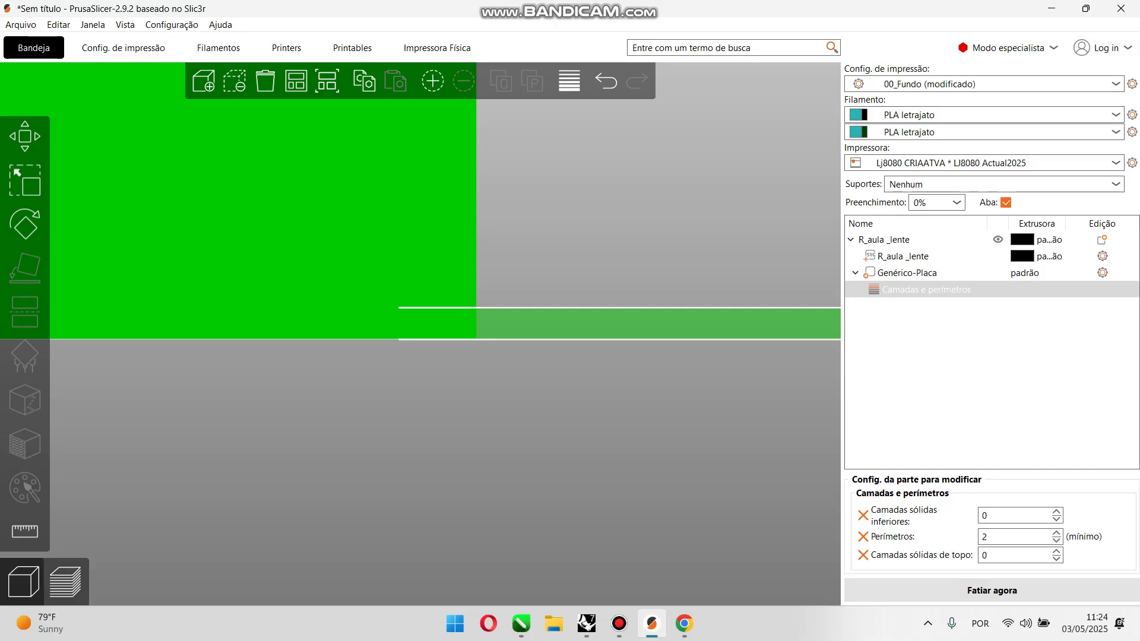
pyautogui.scroll(-4, 420, 334)
pyautogui.moveTo(421, 160); pyautogui.dragTo(425, 190)
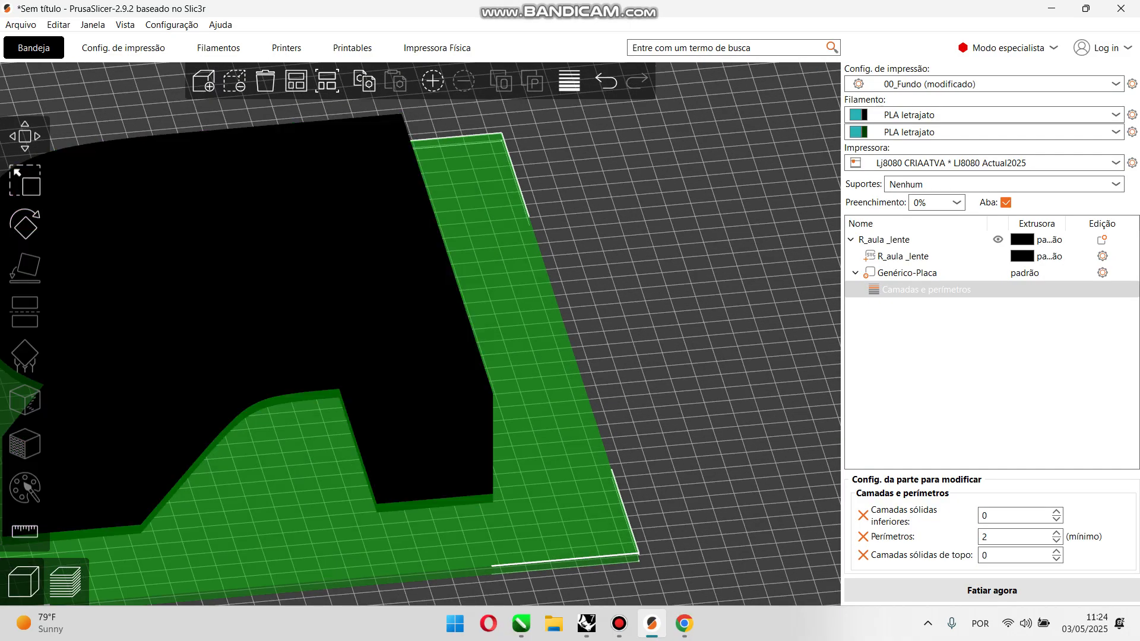
pyautogui.scroll(-2, 420, 333)
pyautogui.press('3')
pyautogui.scroll(19, 420, 334)
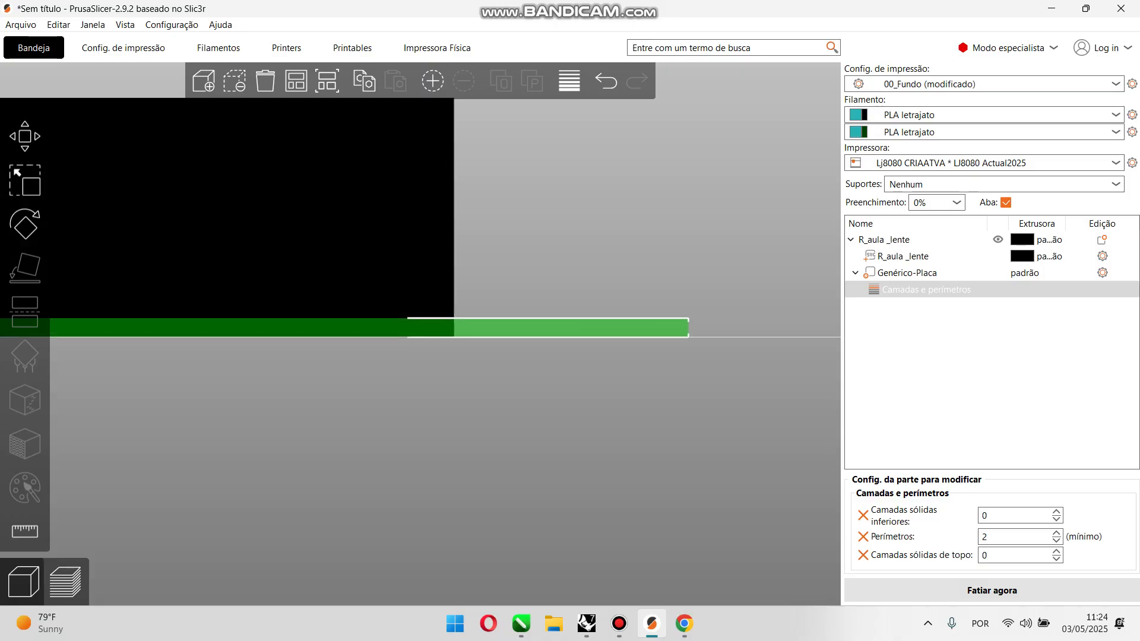
pyautogui.moveTo(421, 309); pyautogui.dragTo(417, 344)
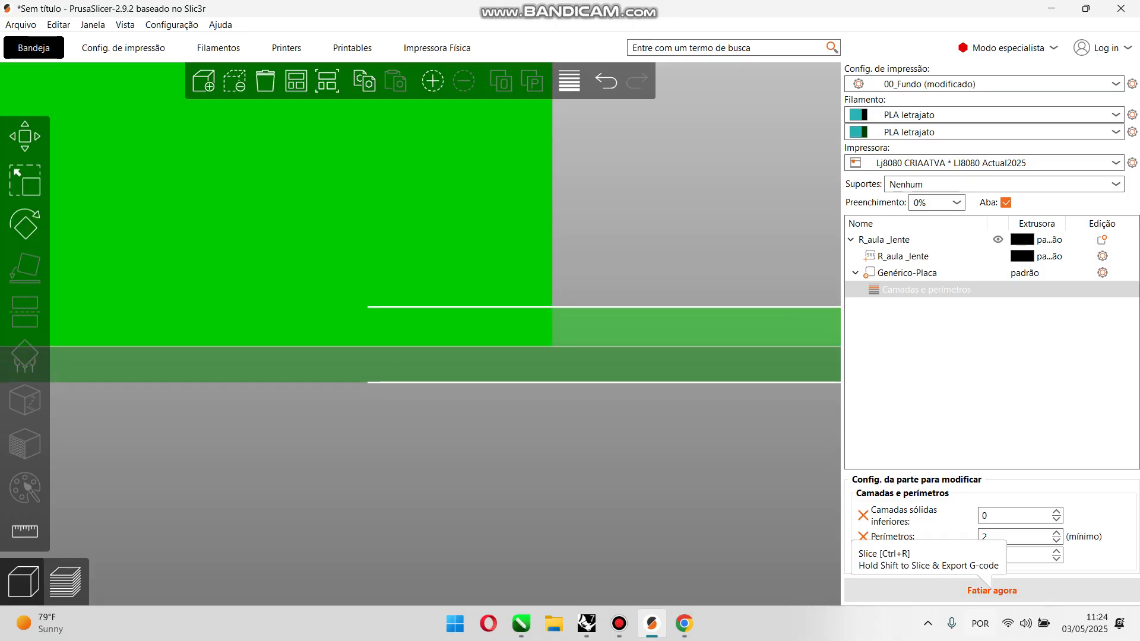
pyautogui.click(991, 591)
# Step: Examine the height of the inner ledge in the preview sliced with the lowered slab
pyautogui.scroll(-12, 511, 356)
pyautogui.moveTo(511, 356); pyautogui.dragTo(544, 398)
pyautogui.scroll(5, 535, 333)
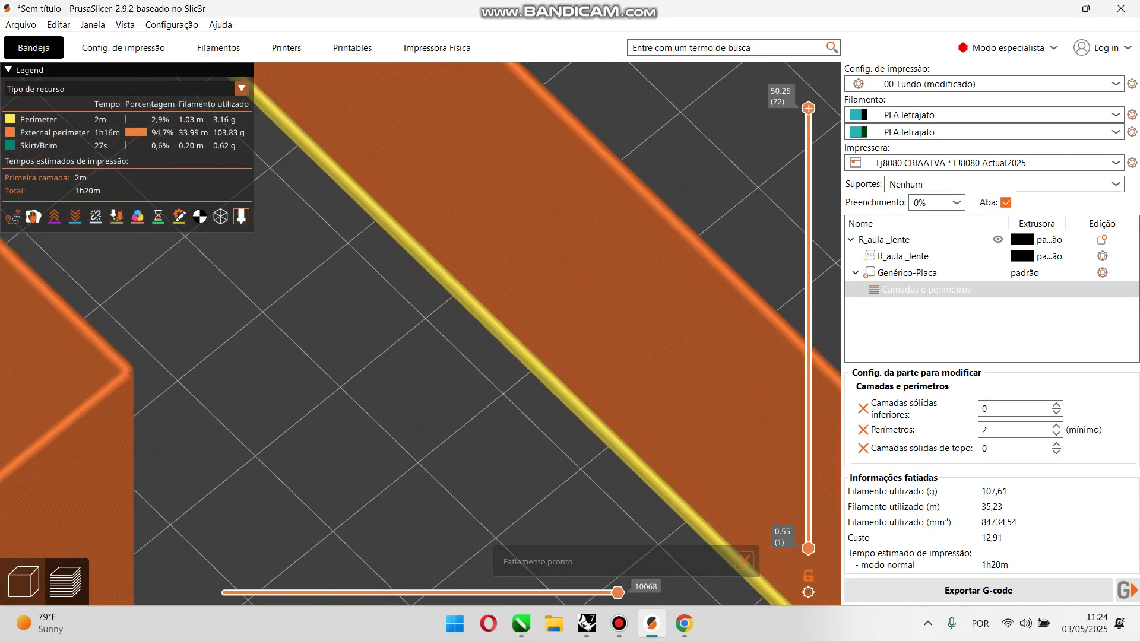
pyautogui.scroll(3, 534, 333)
pyautogui.moveTo(415, 321); pyautogui.dragTo(393, 297)
pyautogui.scroll(5, 393, 297)
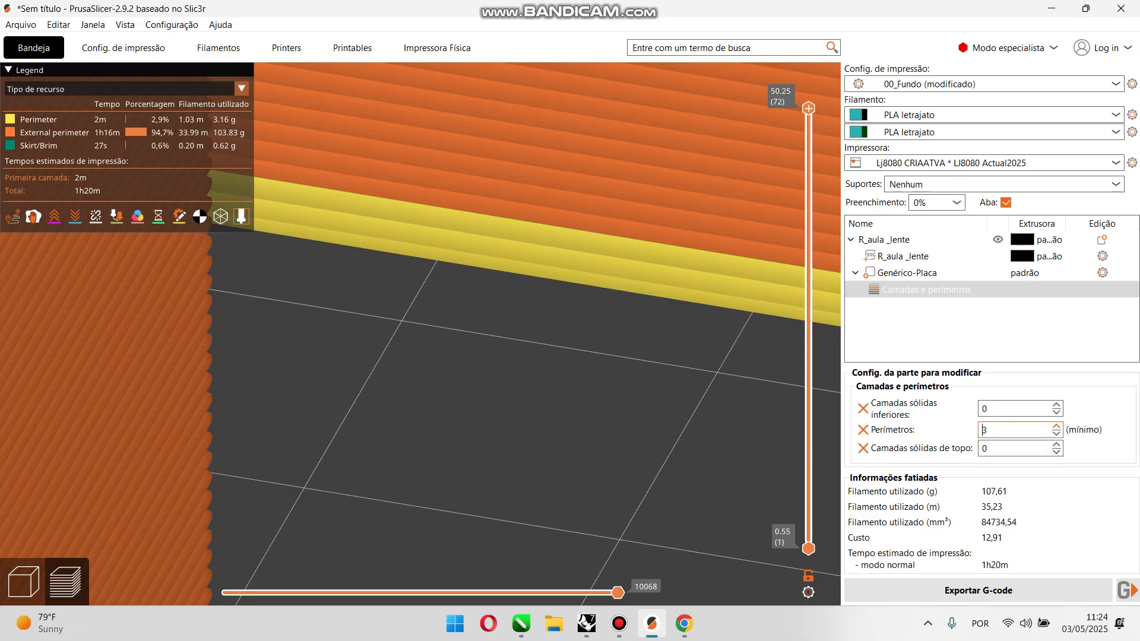
# Step: Set the slab modifier's perimeters to 6 and slice the lens
pyautogui.click(979, 331)
pyautogui.click(926, 289)
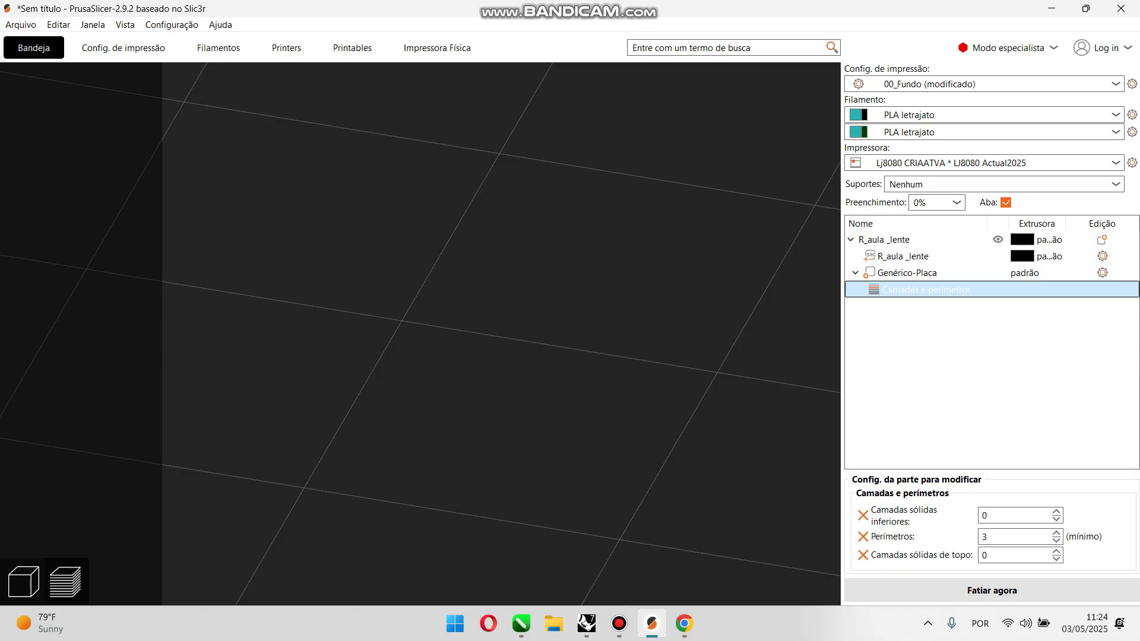
pyautogui.doubleClick(994, 537)
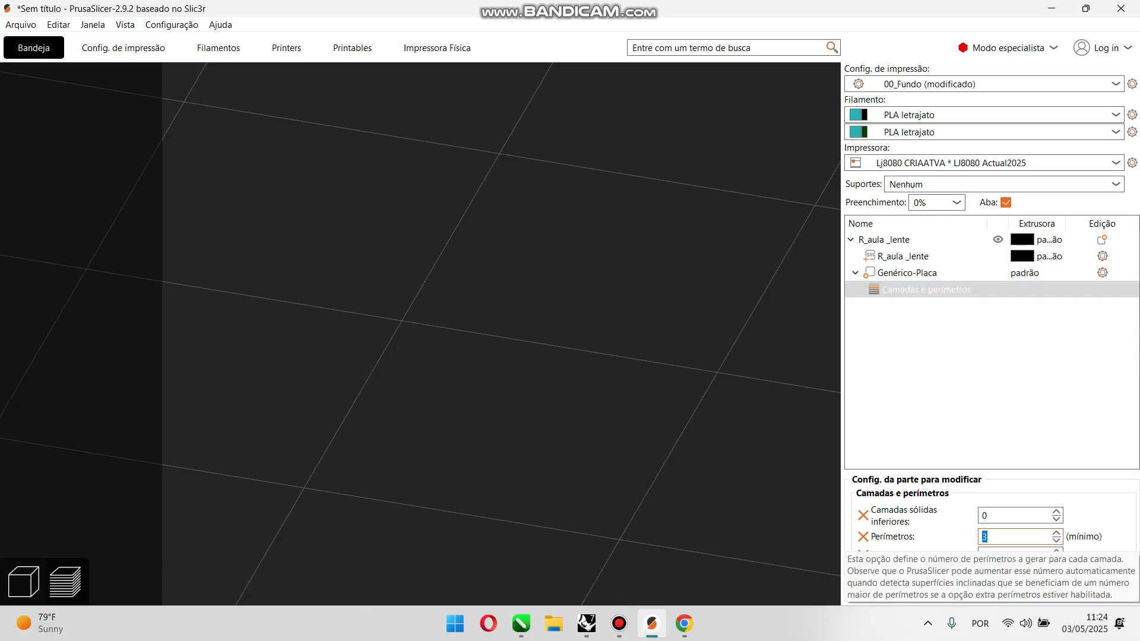
pyautogui.click(990, 591)
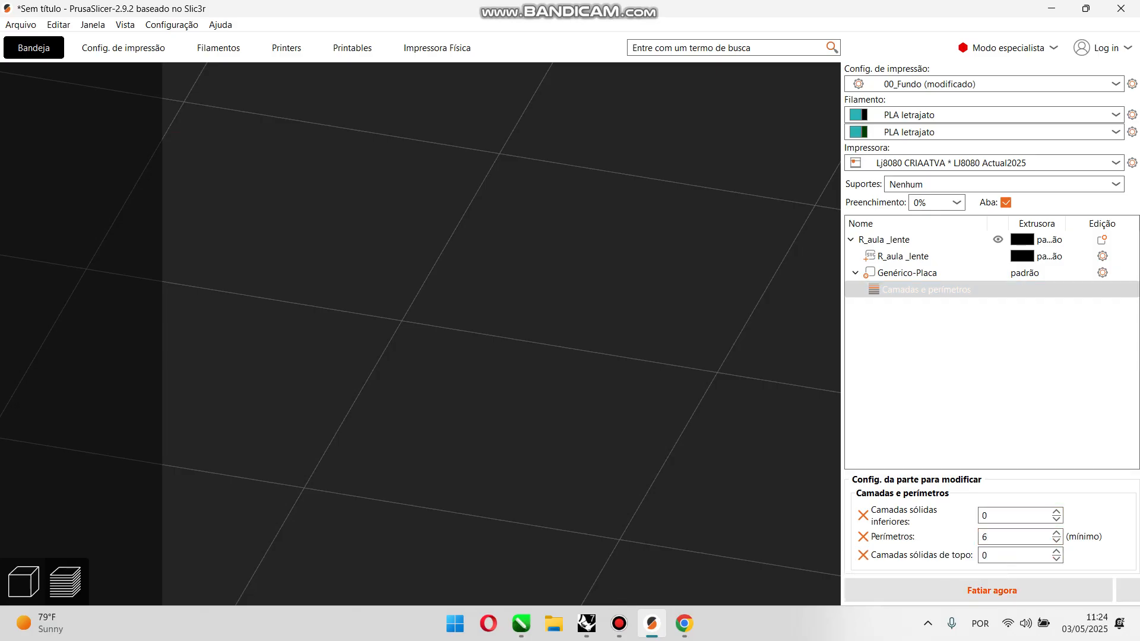
# Step: Inspect the six-perimeter ledge along the inside of the R's walls in the sliced preview
pyautogui.scroll(-10, 445, 332)
pyautogui.moveTo(445, 333); pyautogui.dragTo(558, 318)
pyautogui.scroll(-5, 386, 380)
pyautogui.scroll(-6, 398, 362)
pyautogui.scroll(6, 475, 332)
pyautogui.moveTo(475, 332); pyautogui.dragTo(493, 311)
pyautogui.scroll(10, 416, 341)
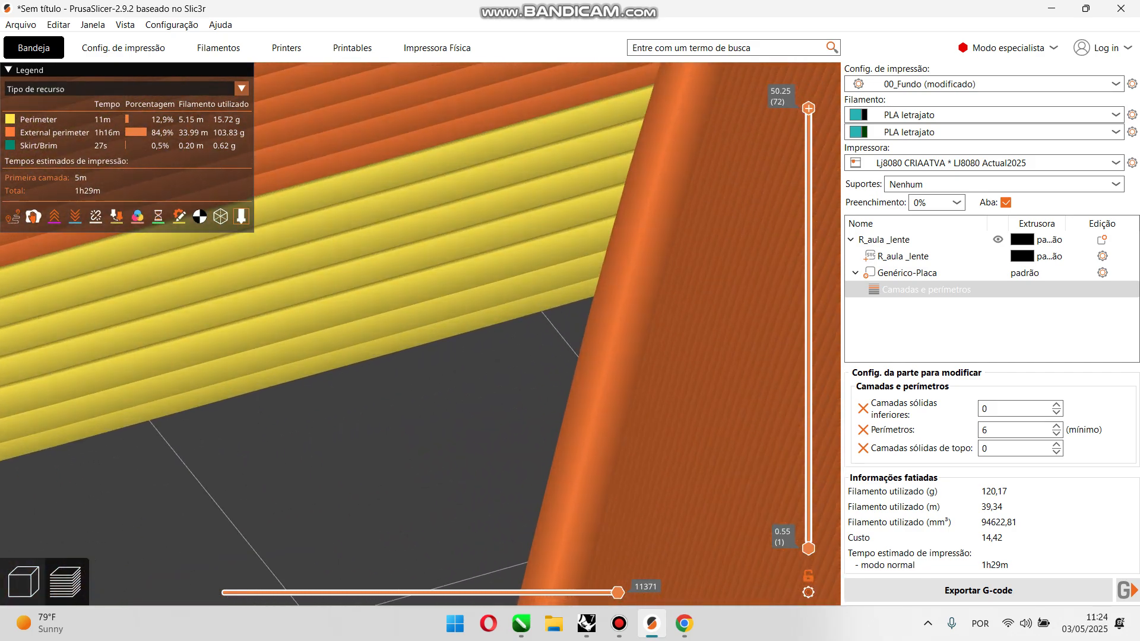
# Step: Examine the yellow inner ledge across the whole R from above and close up at a corner of the letter's counter
pyautogui.scroll(-10, 420, 334)
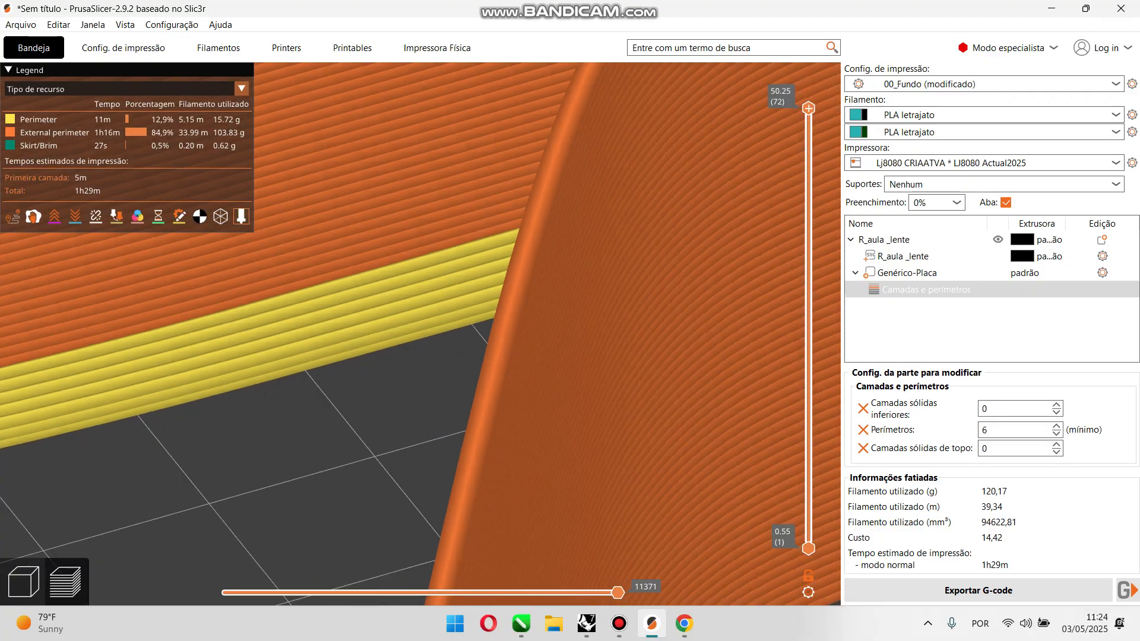
pyautogui.press('1')
pyautogui.scroll(8, 516, 237)
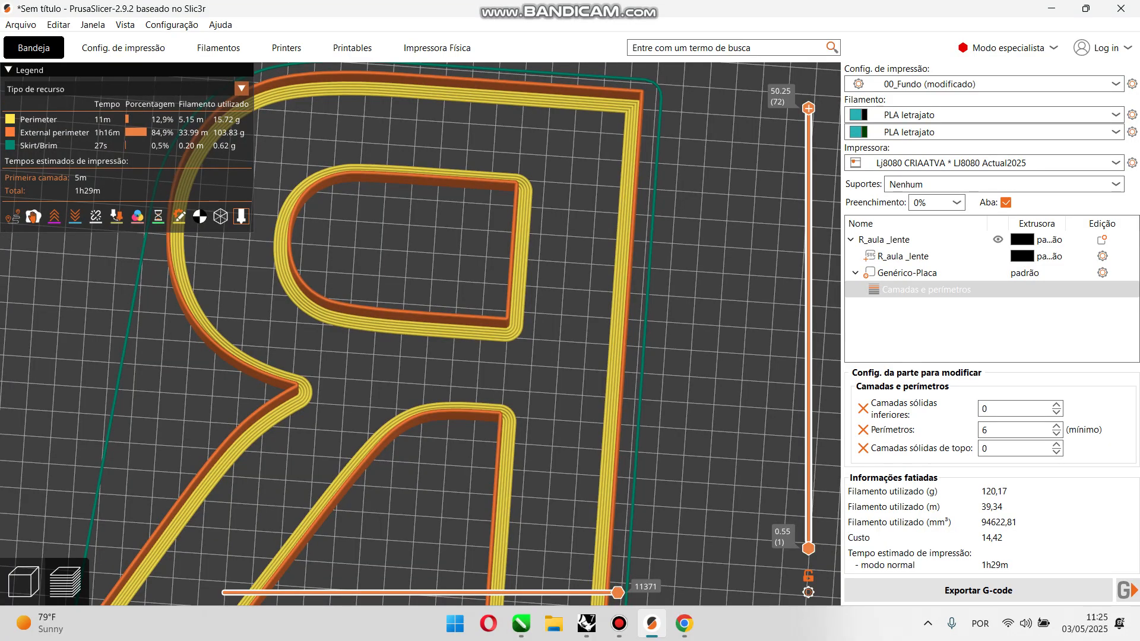
pyautogui.moveTo(386, 362); pyautogui.dragTo(348, 305)
pyautogui.scroll(8, 363, 321)
pyautogui.scroll(4, 357, 316)
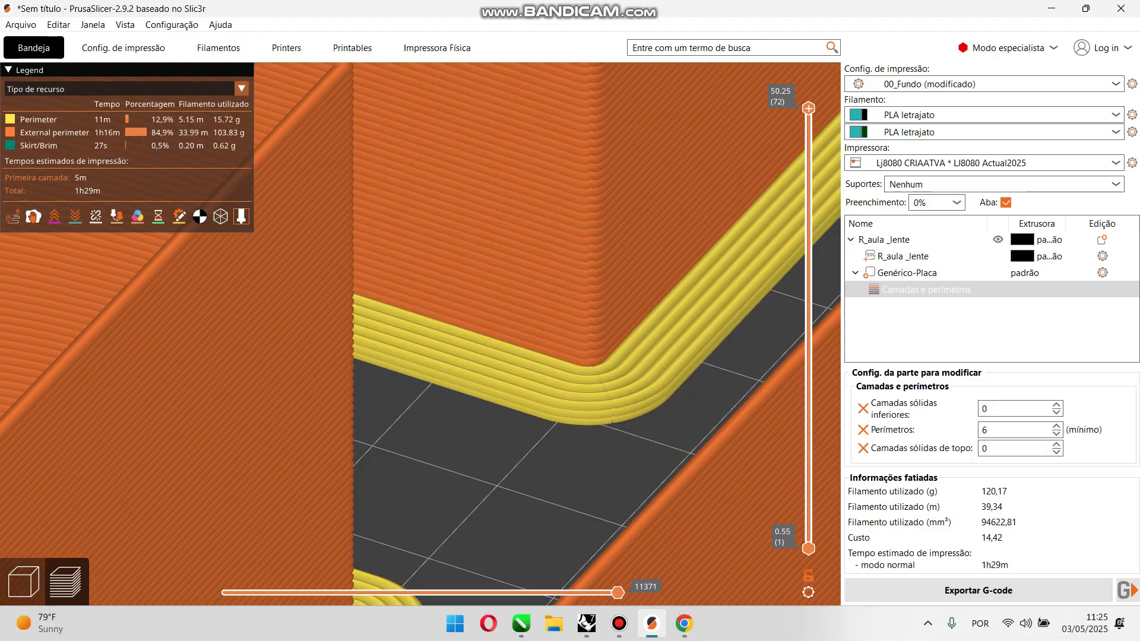
# Step: Review the skirt and brim settings of the print profile, including the brim type, and return to the sliced lens preview
pyautogui.click(124, 48)
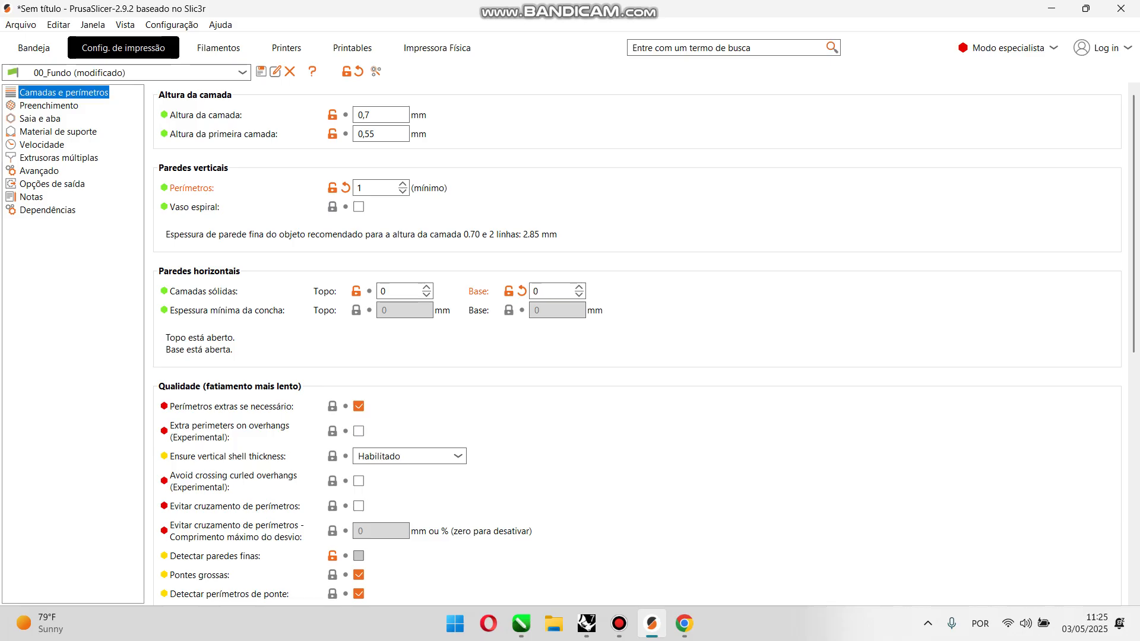
pyautogui.click(40, 118)
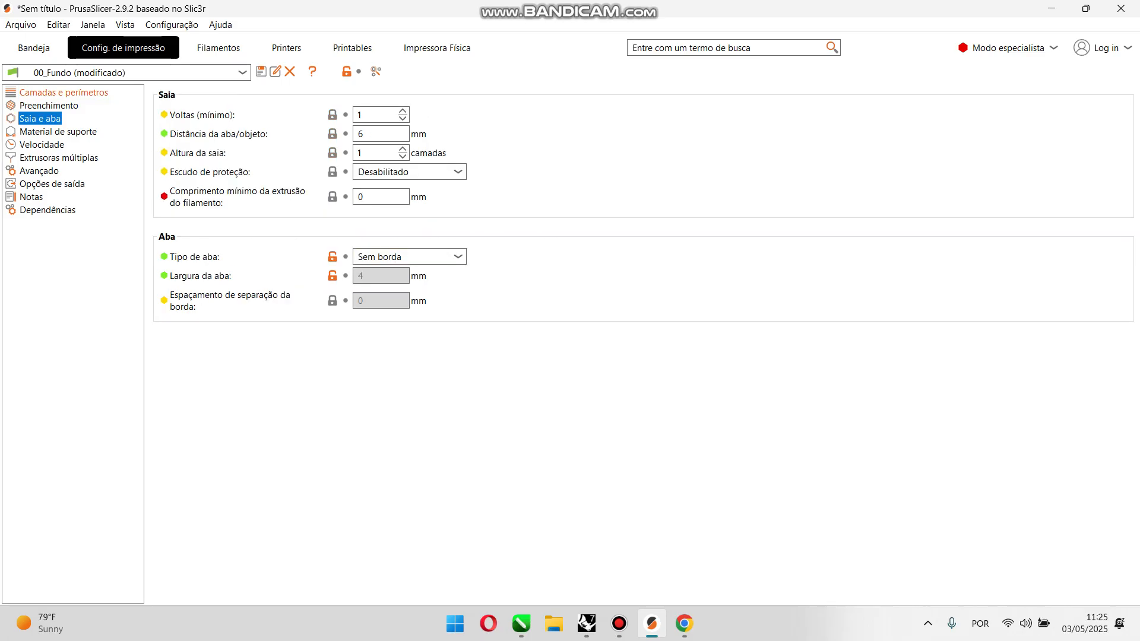
pyautogui.click(404, 257)
pyautogui.click(404, 276)
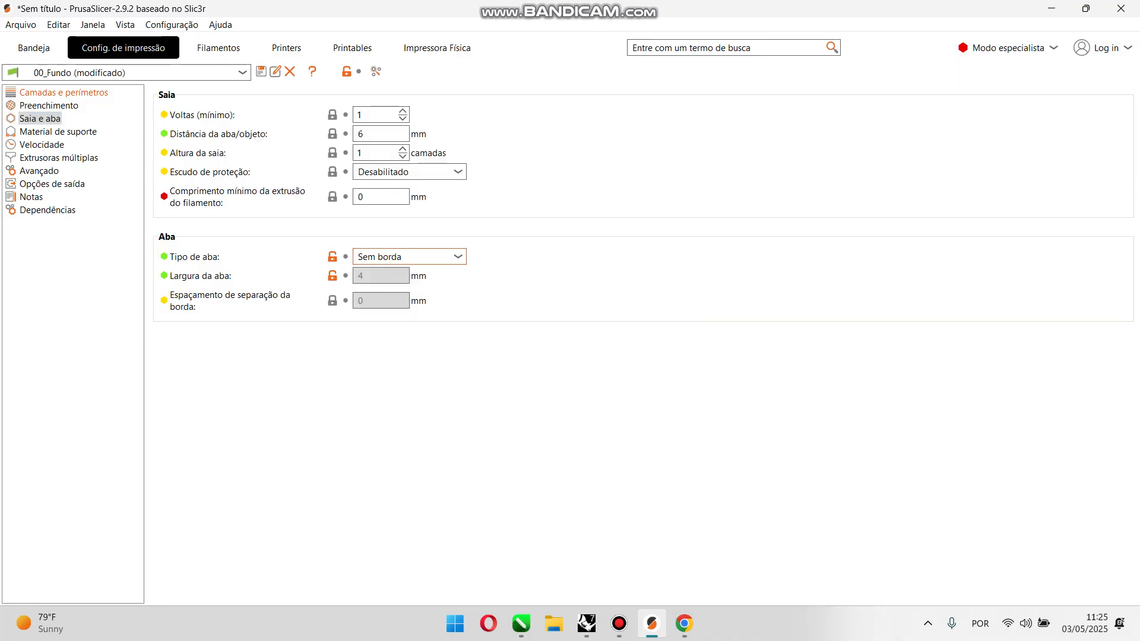
pyautogui.click(34, 47)
# Step: Compare the ledge's width and layer thickness against the lens walls at the R's inner corners from several angles
pyautogui.scroll(-10, 416, 333)
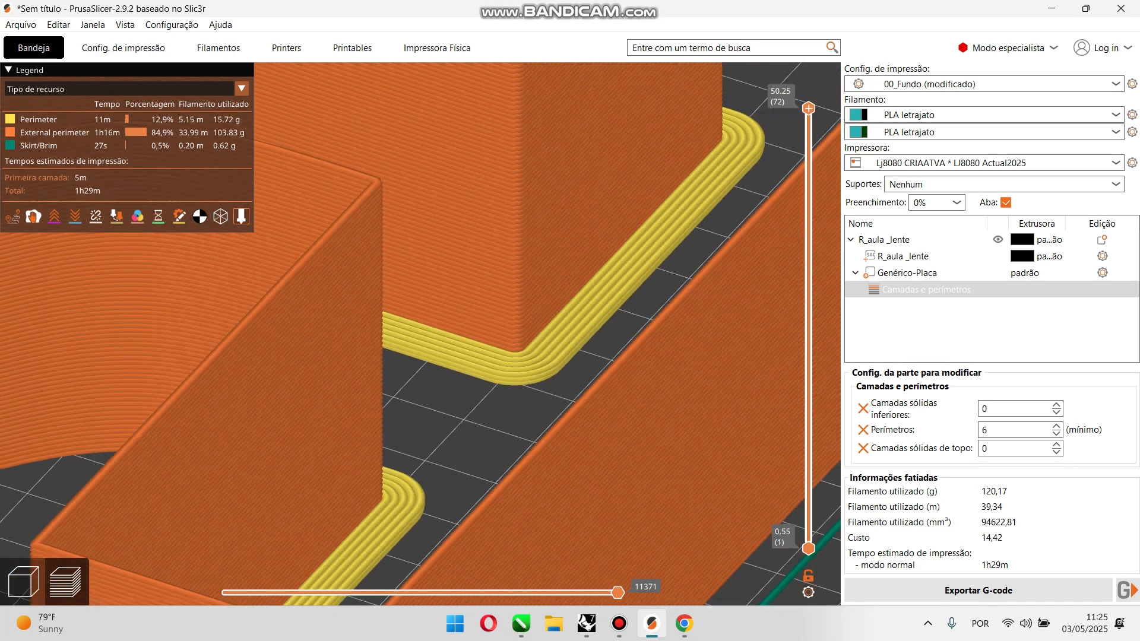
pyautogui.moveTo(416, 333)
pyautogui.mouseDown()
pyautogui.moveTo(450, 361)
pyautogui.moveTo(435, 340)
pyautogui.mouseUp()
pyautogui.scroll(7, 452, 357)
pyautogui.scroll(6, 434, 340)
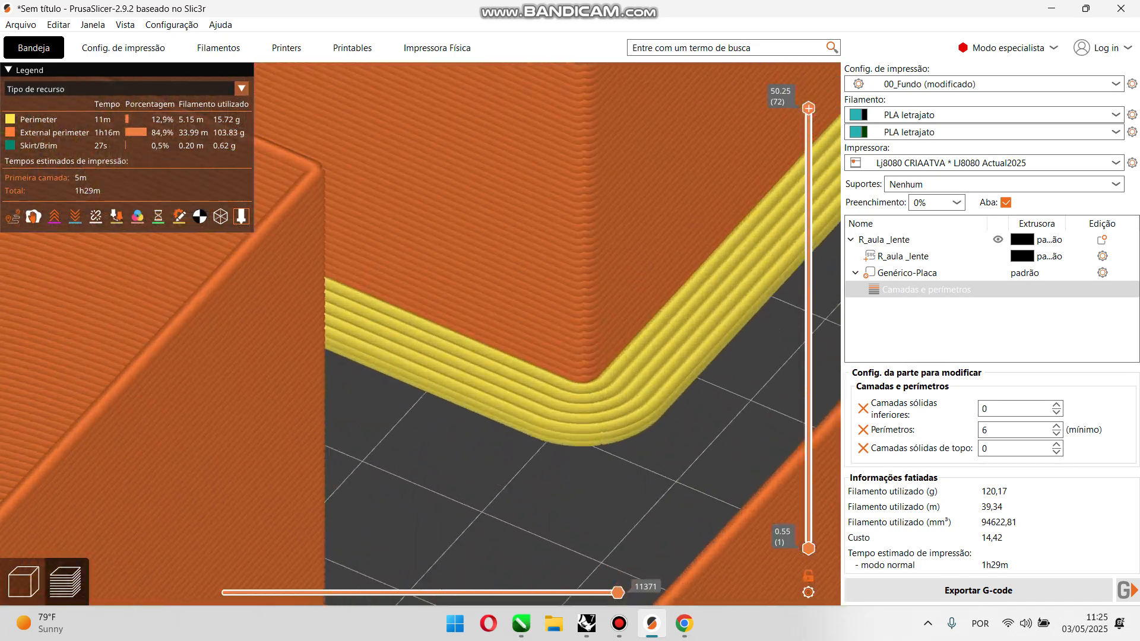
pyautogui.scroll(-5, 435, 339)
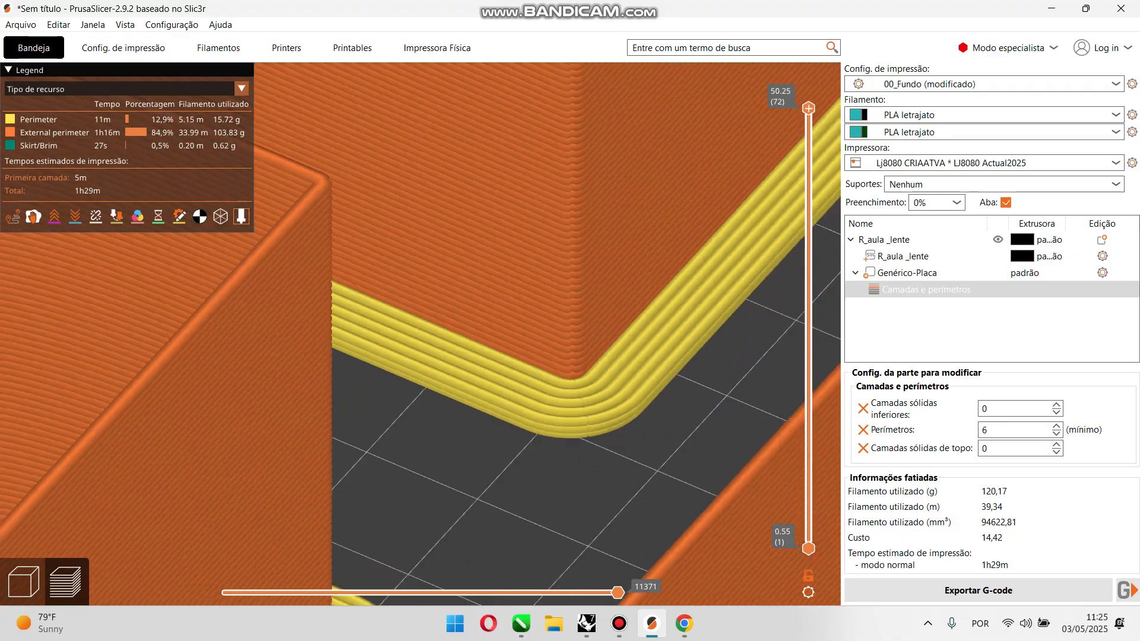
pyautogui.moveTo(435, 339); pyautogui.dragTo(460, 367)
pyautogui.moveTo(808, 108)
pyautogui.mouseDown()
pyautogui.moveTo(808, 540)
pyautogui.moveTo(808, 108)
pyautogui.mouseUp()
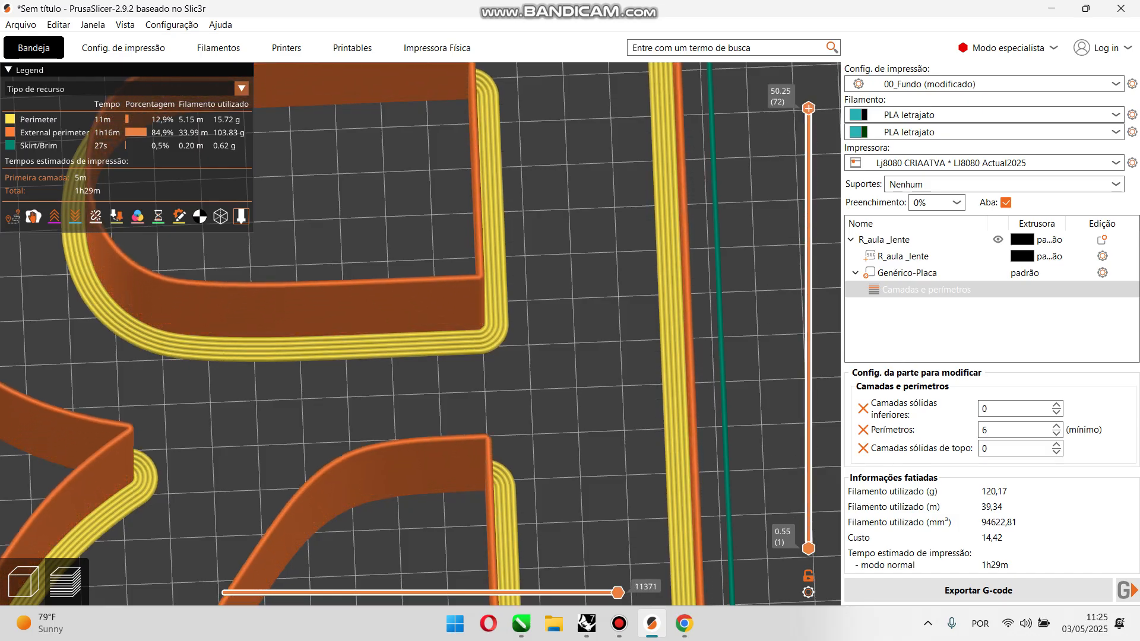
pyautogui.scroll(7, 435, 340)
pyautogui.moveTo(434, 340); pyautogui.dragTo(417, 309)
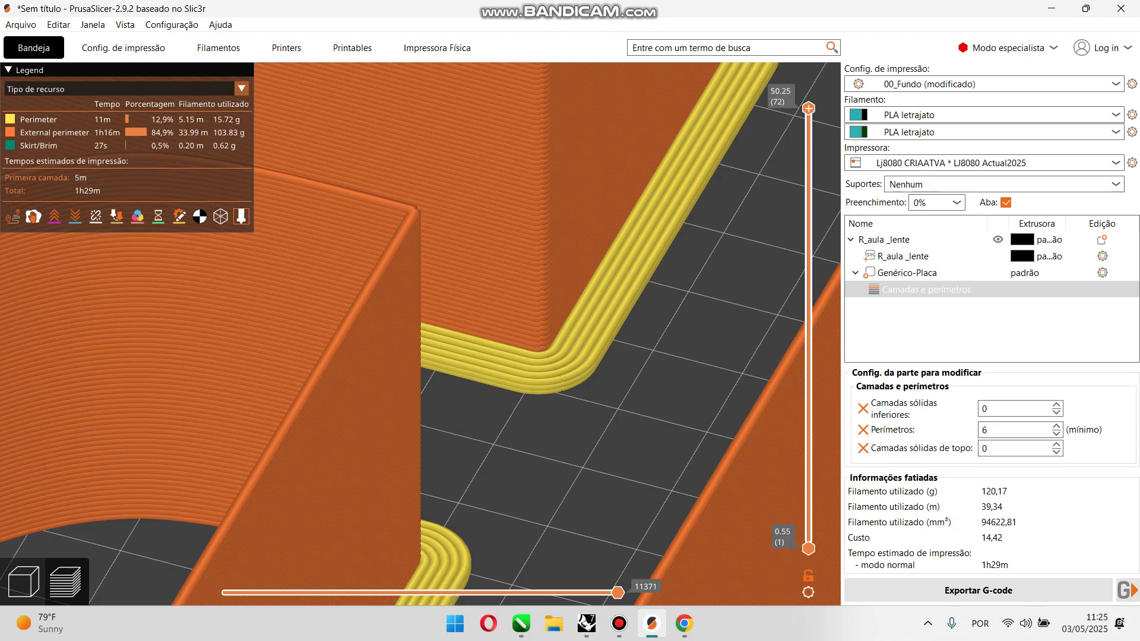
pyautogui.scroll(-3, 420, 332)
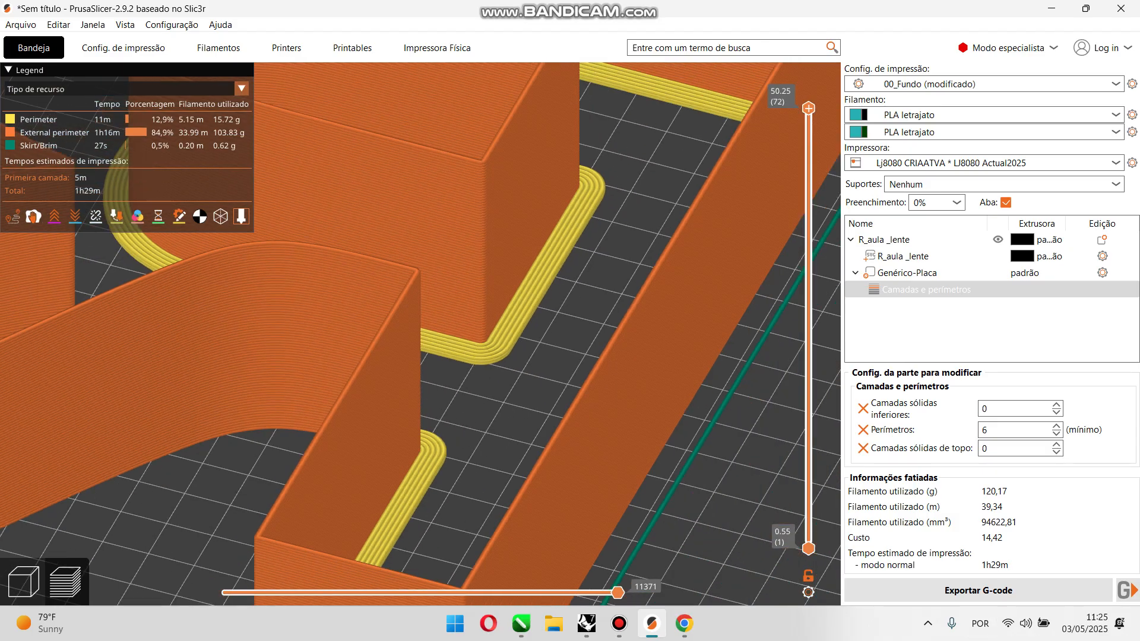
pyautogui.scroll(-4, 420, 332)
pyautogui.moveTo(420, 332); pyautogui.dragTo(466, 317)
pyautogui.scroll(6, 436, 365)
pyautogui.scroll(5, 465, 323)
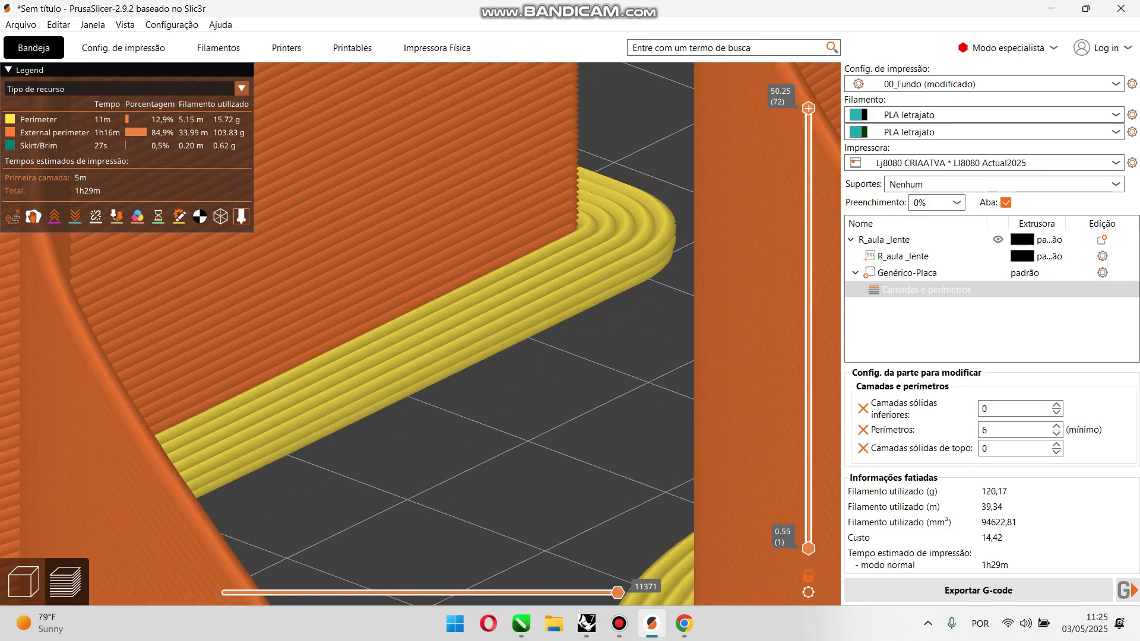